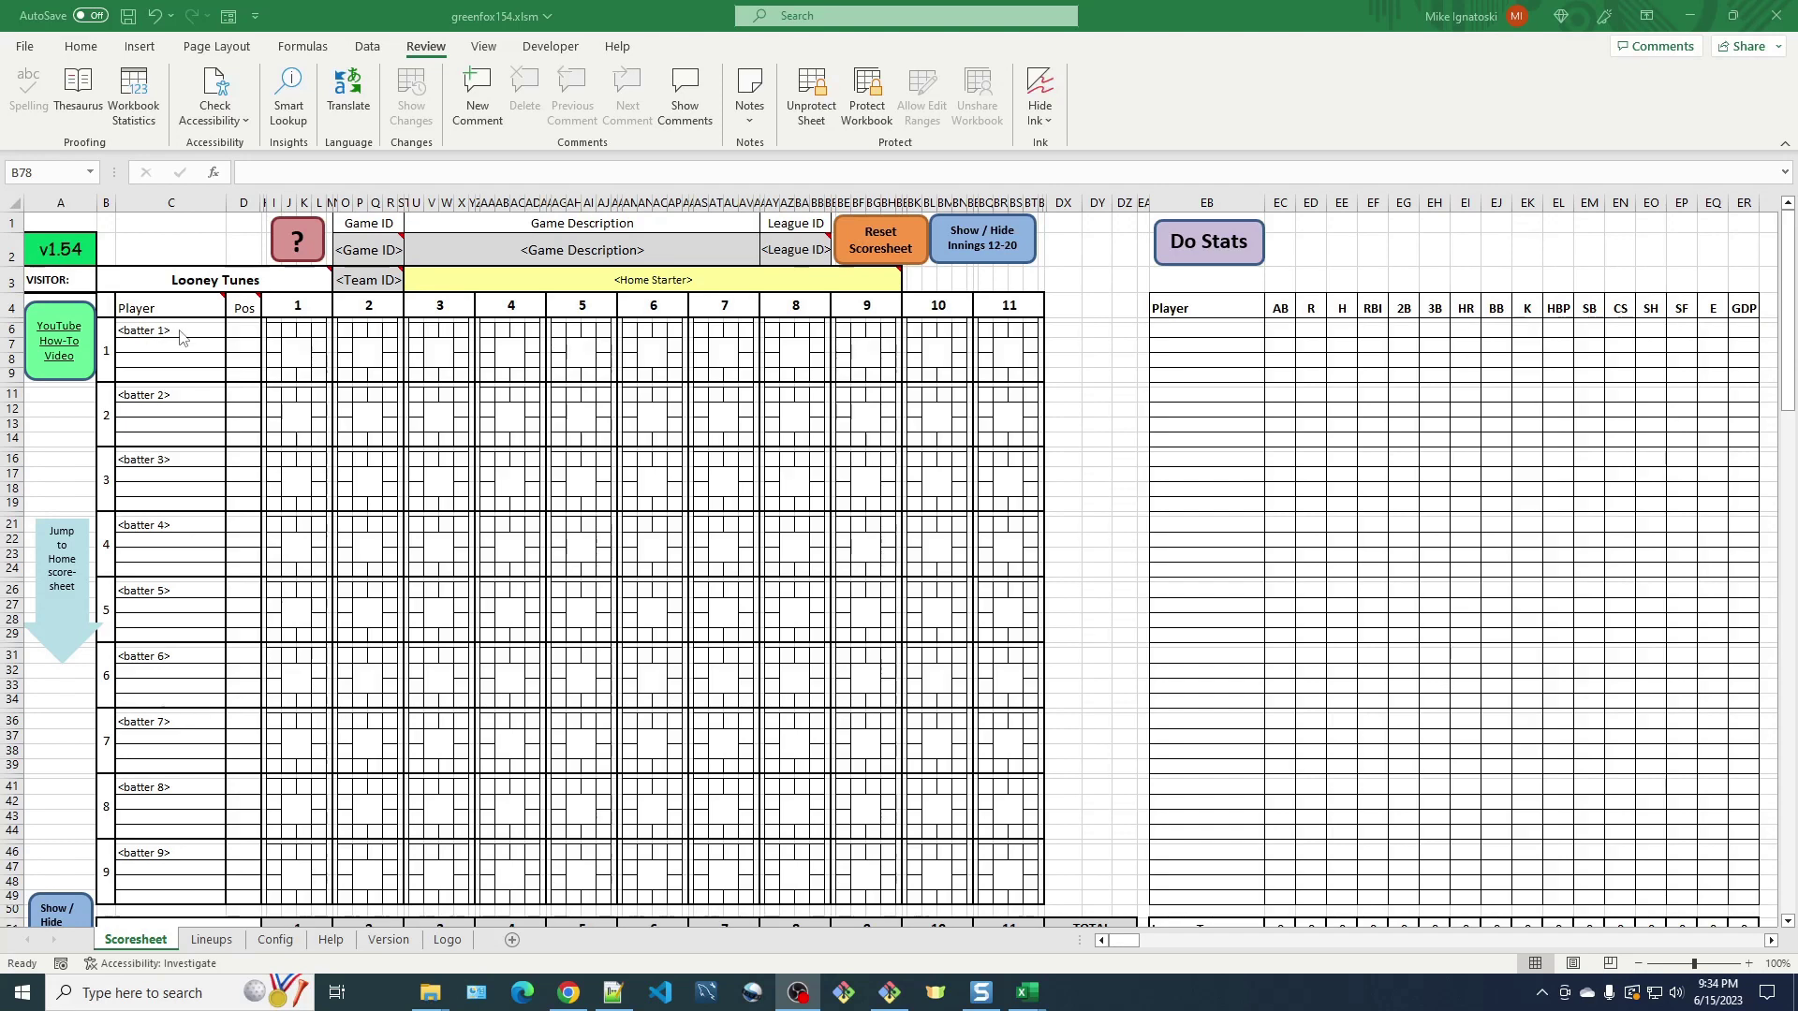
# Enter 'bugs' as the first batter's name in cell C6 of the Scoresheet.
pyautogui.click(179, 331)
pyautogui.click(179, 330)
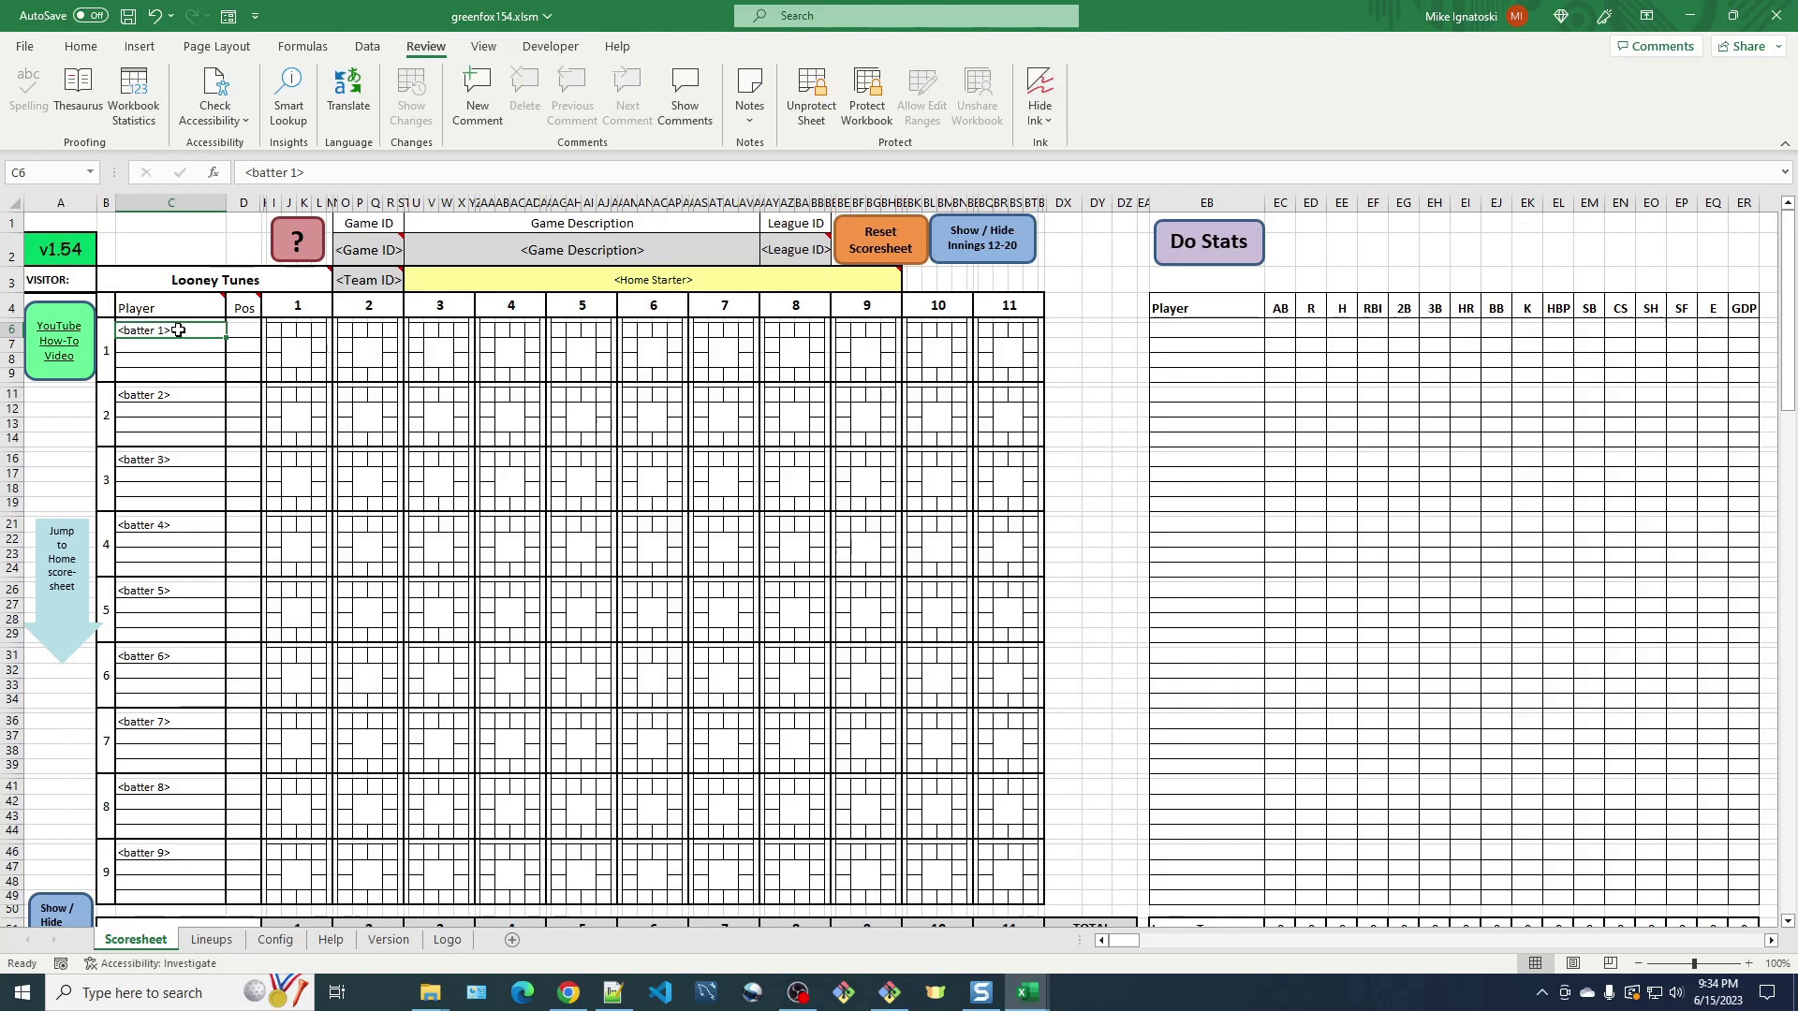
pyautogui.write('bugs')
pyautogui.press('Return')
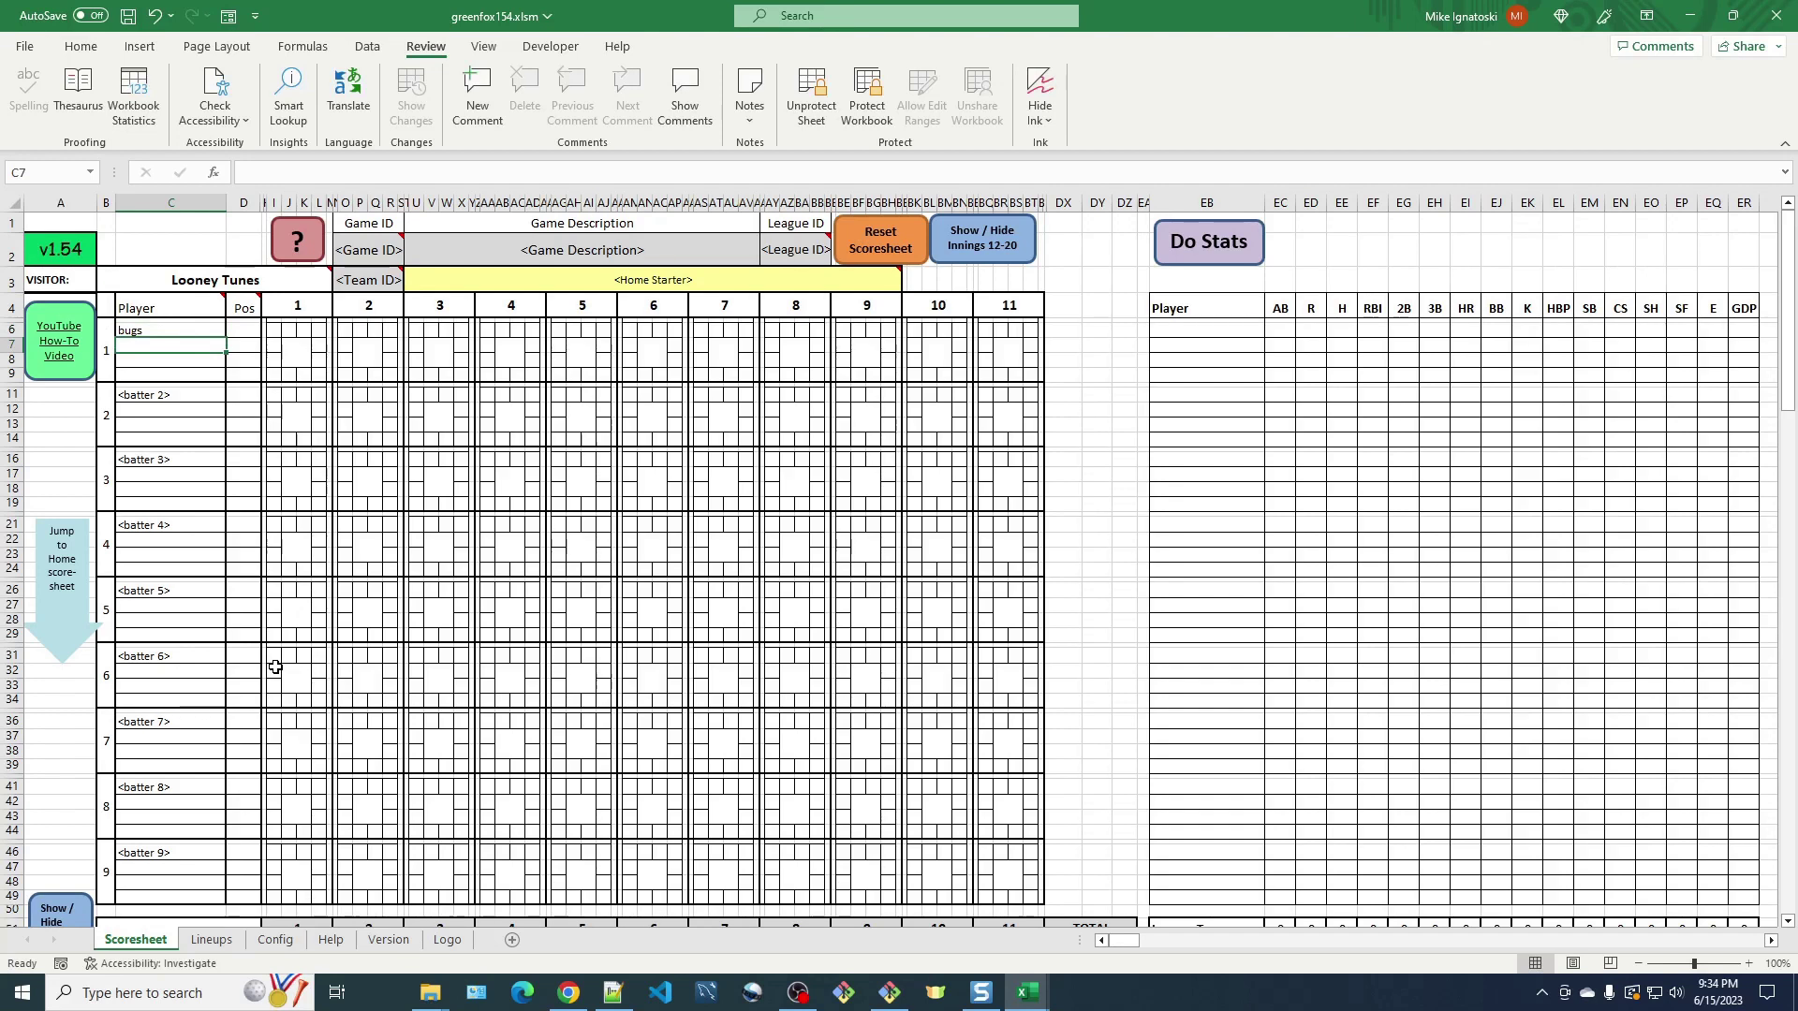
# Copy the nine Lineup #3 names, Speedy Gonzales through Tweety, from the Lineups sheet.
pyautogui.click(210, 940)
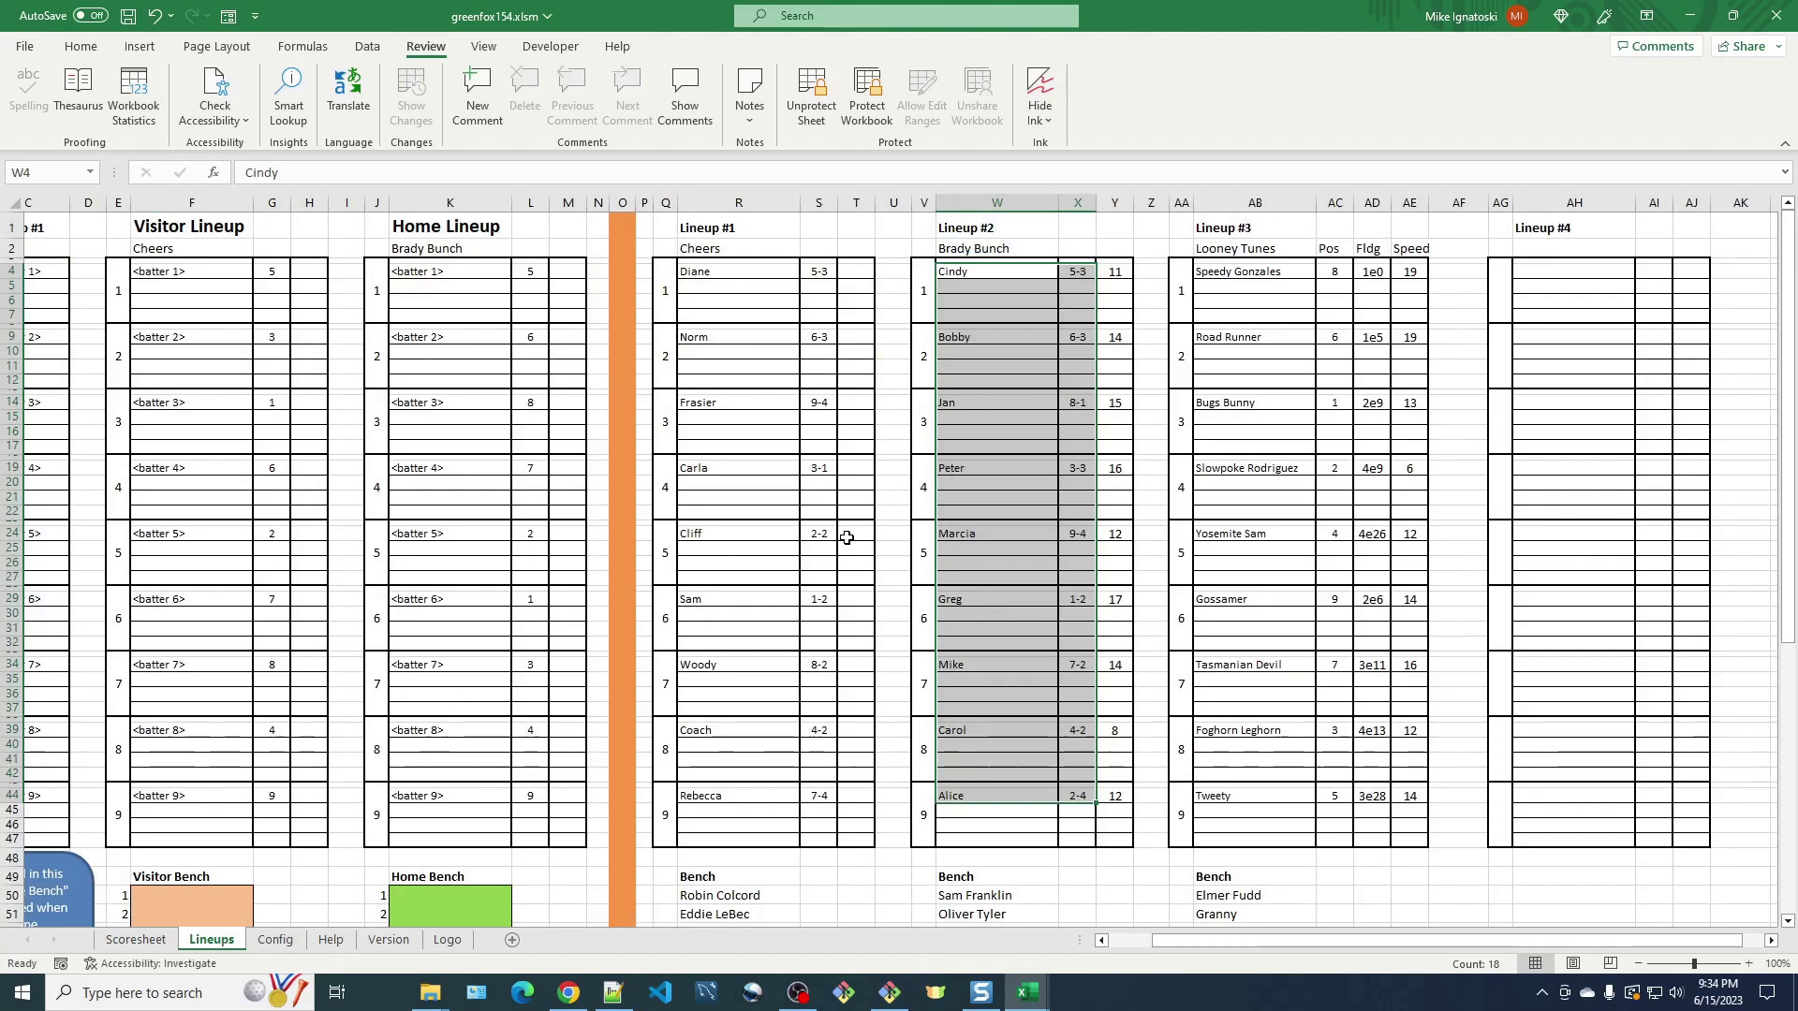
pyautogui.click(827, 893)
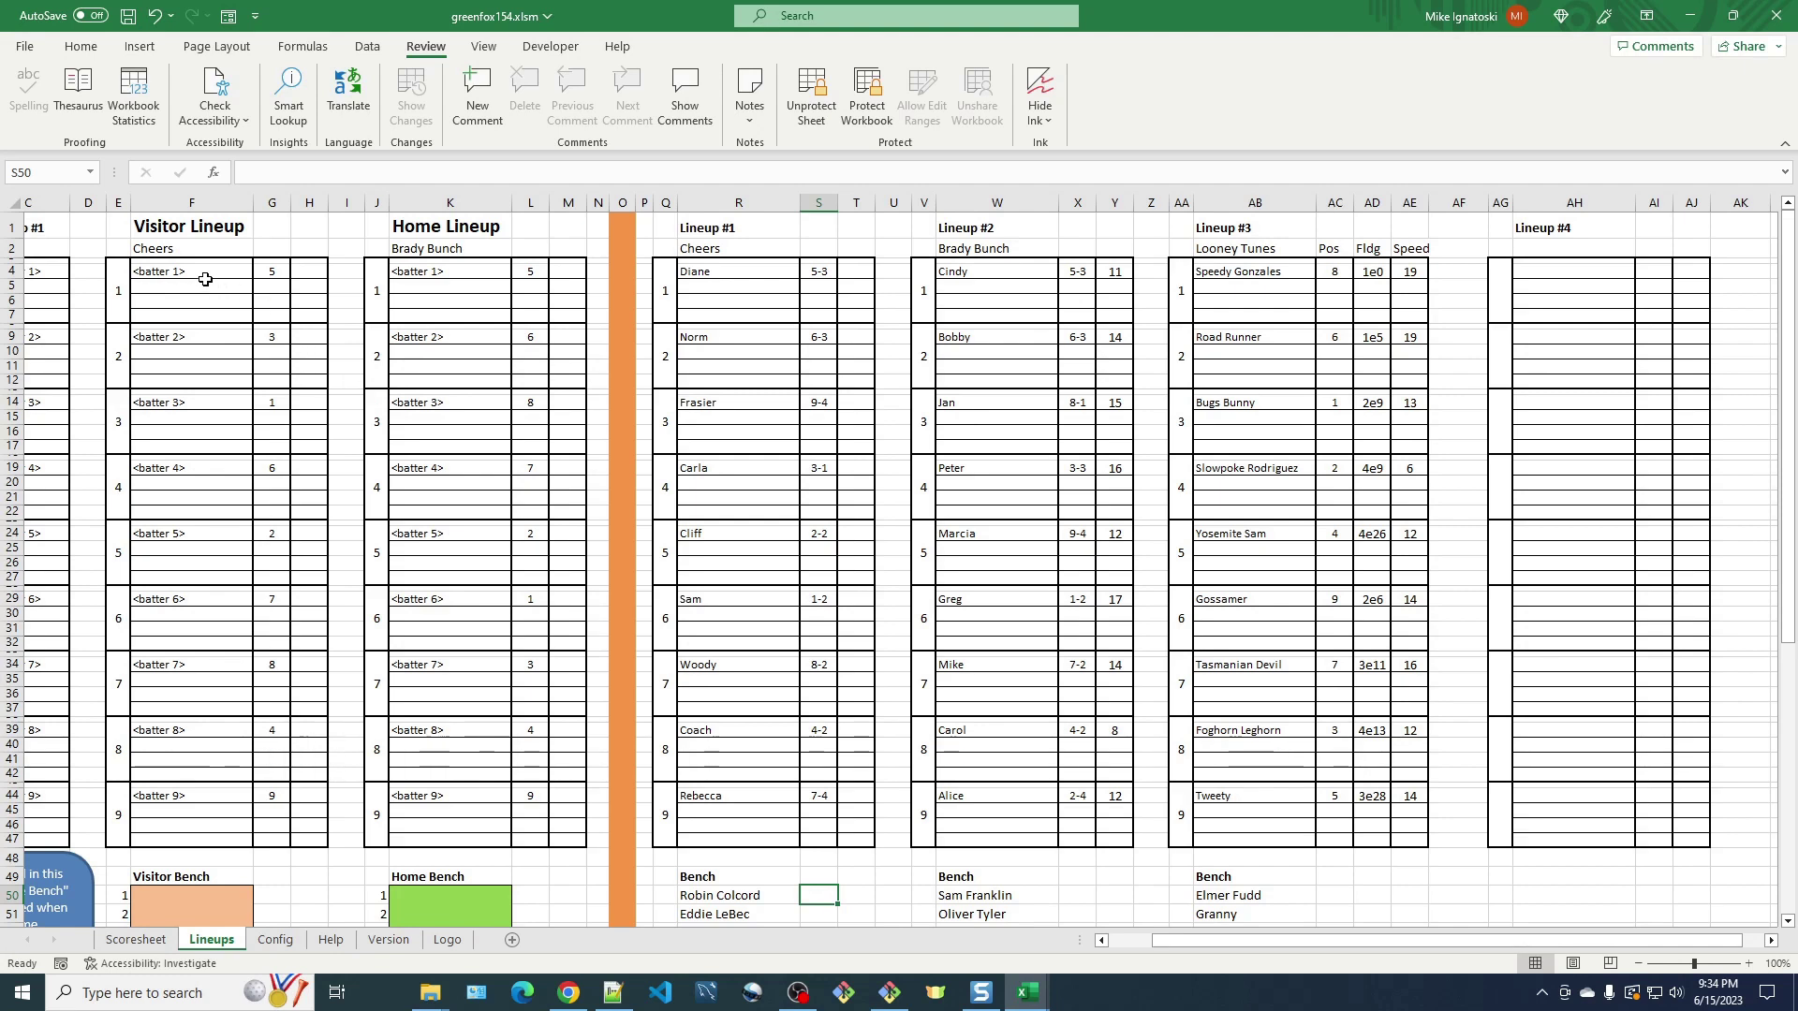
pyautogui.click(1261, 274)
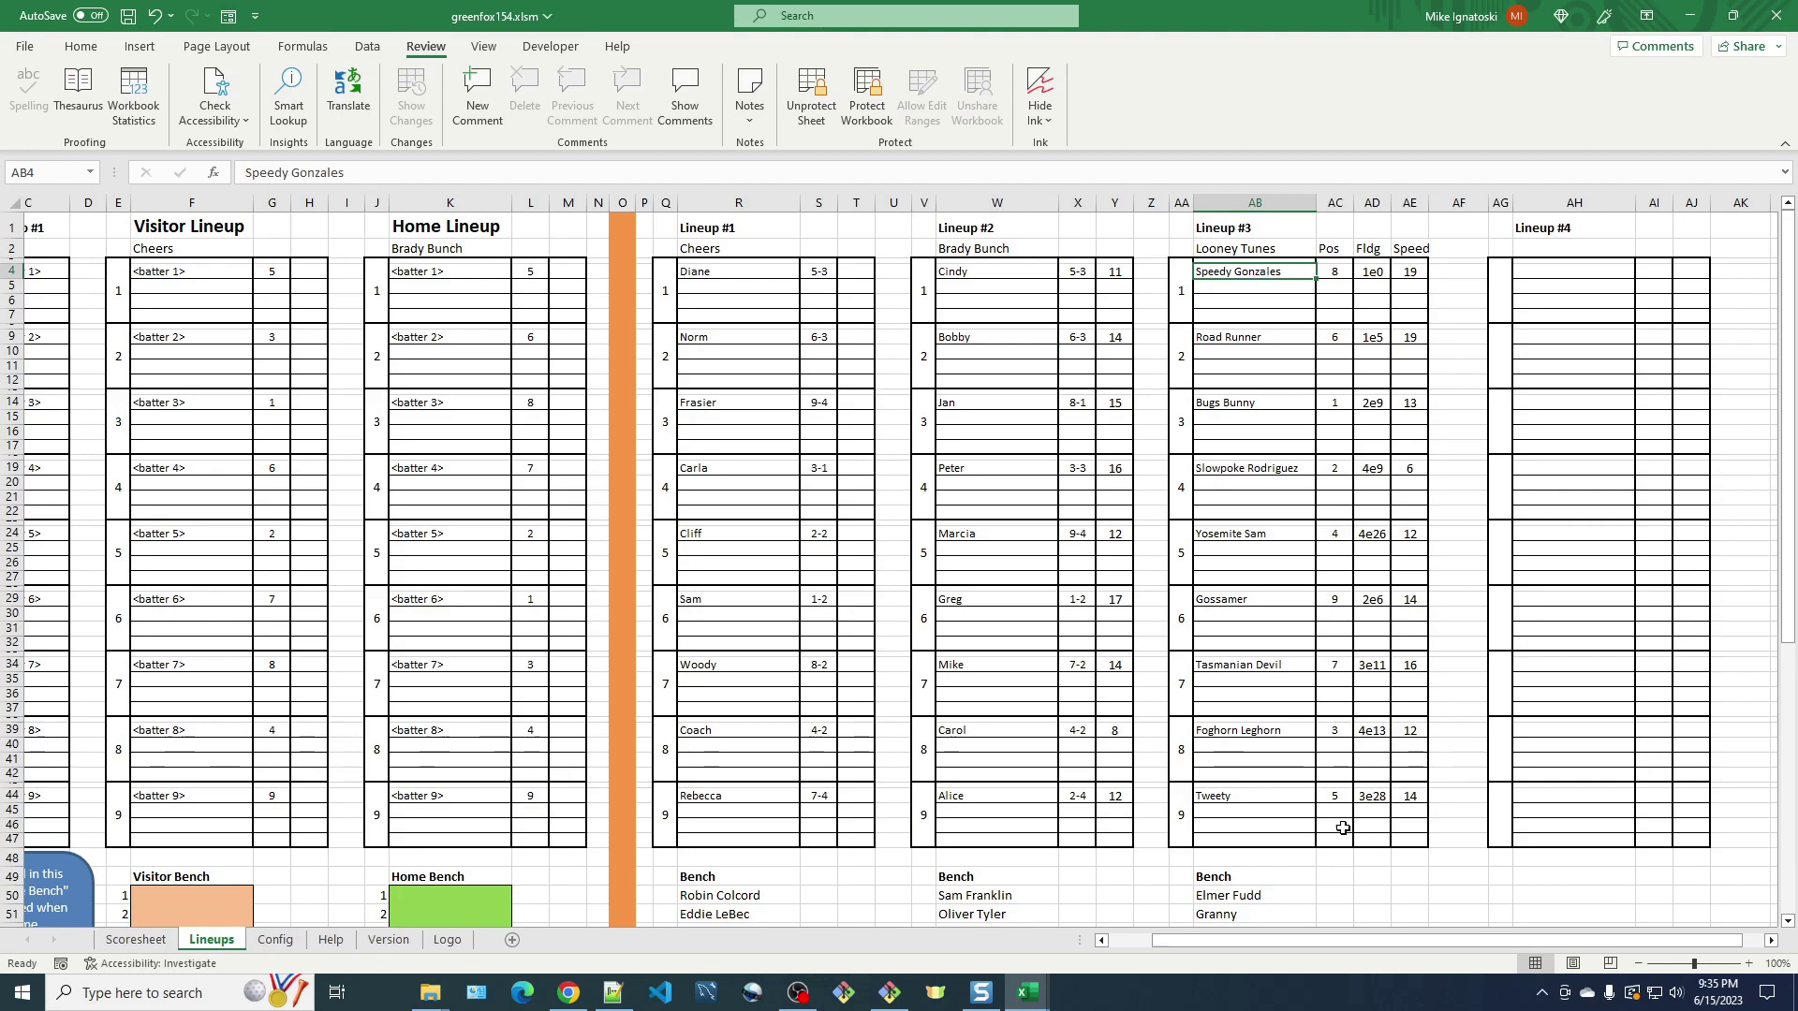
pyautogui.keyDown('shift'); pyautogui.click(1287, 796); pyautogui.keyUp('shift')
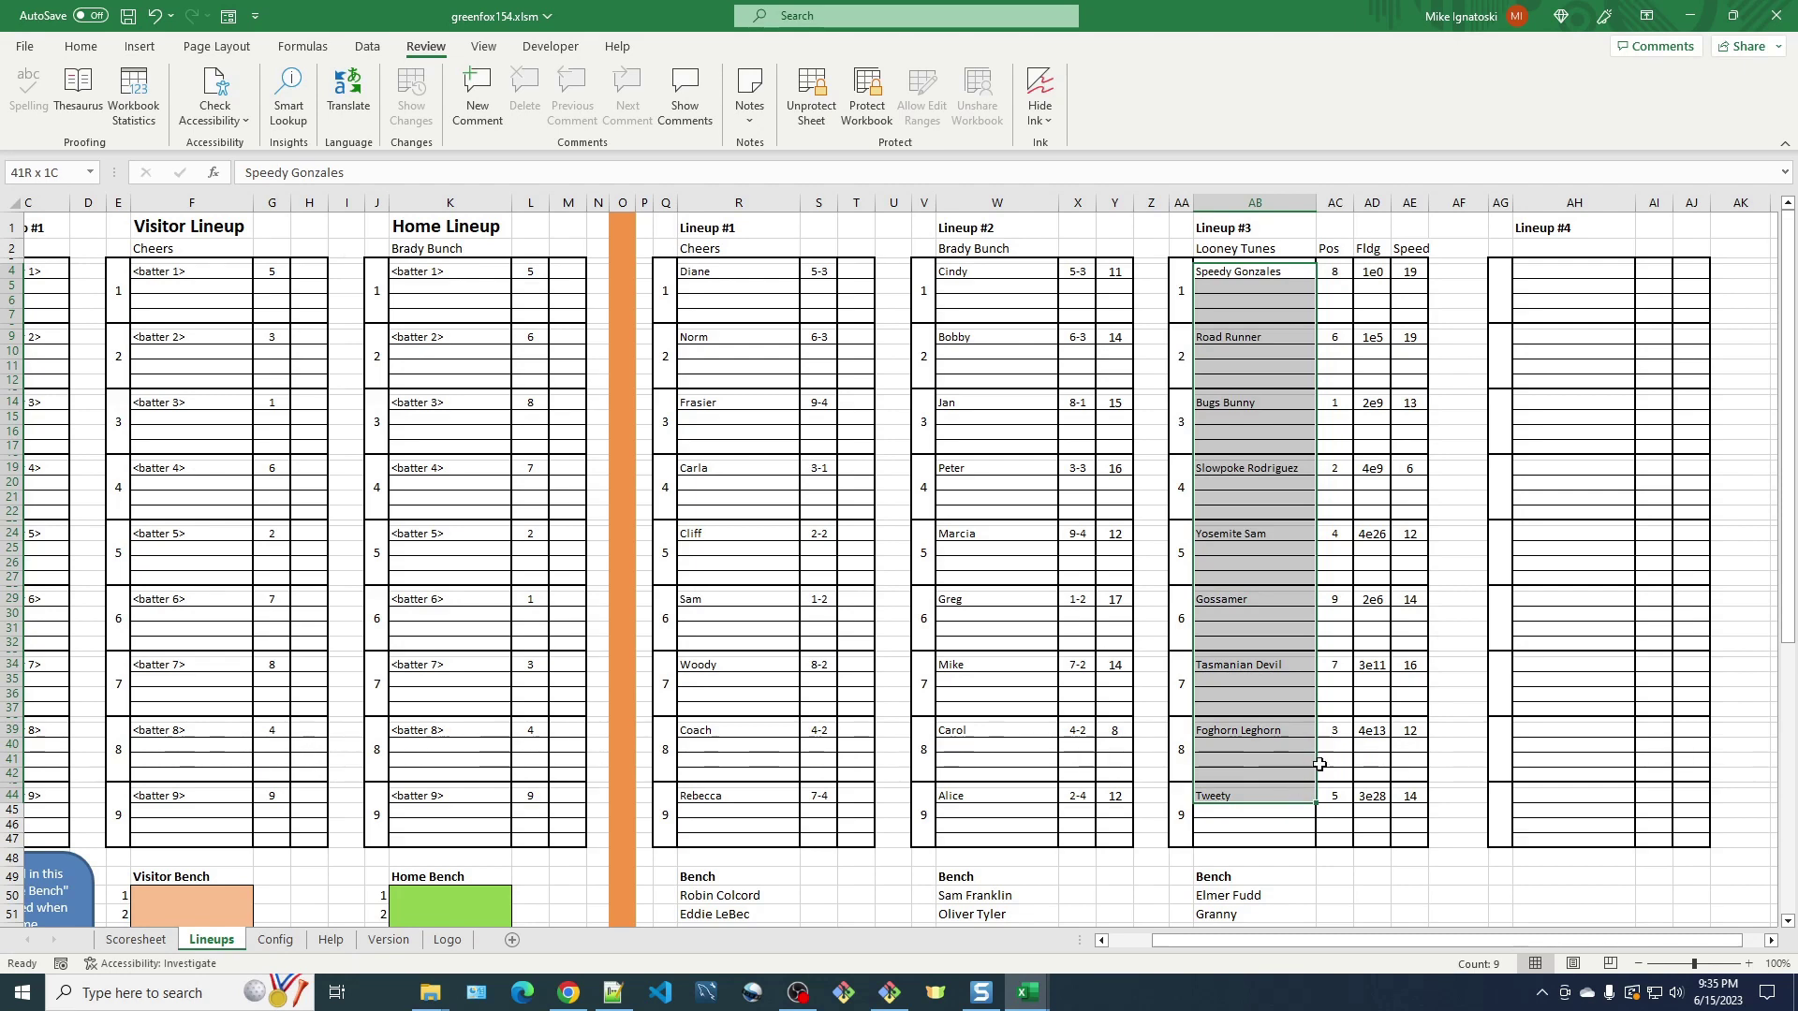
pyautogui.hotkey('ctrl', 'c')
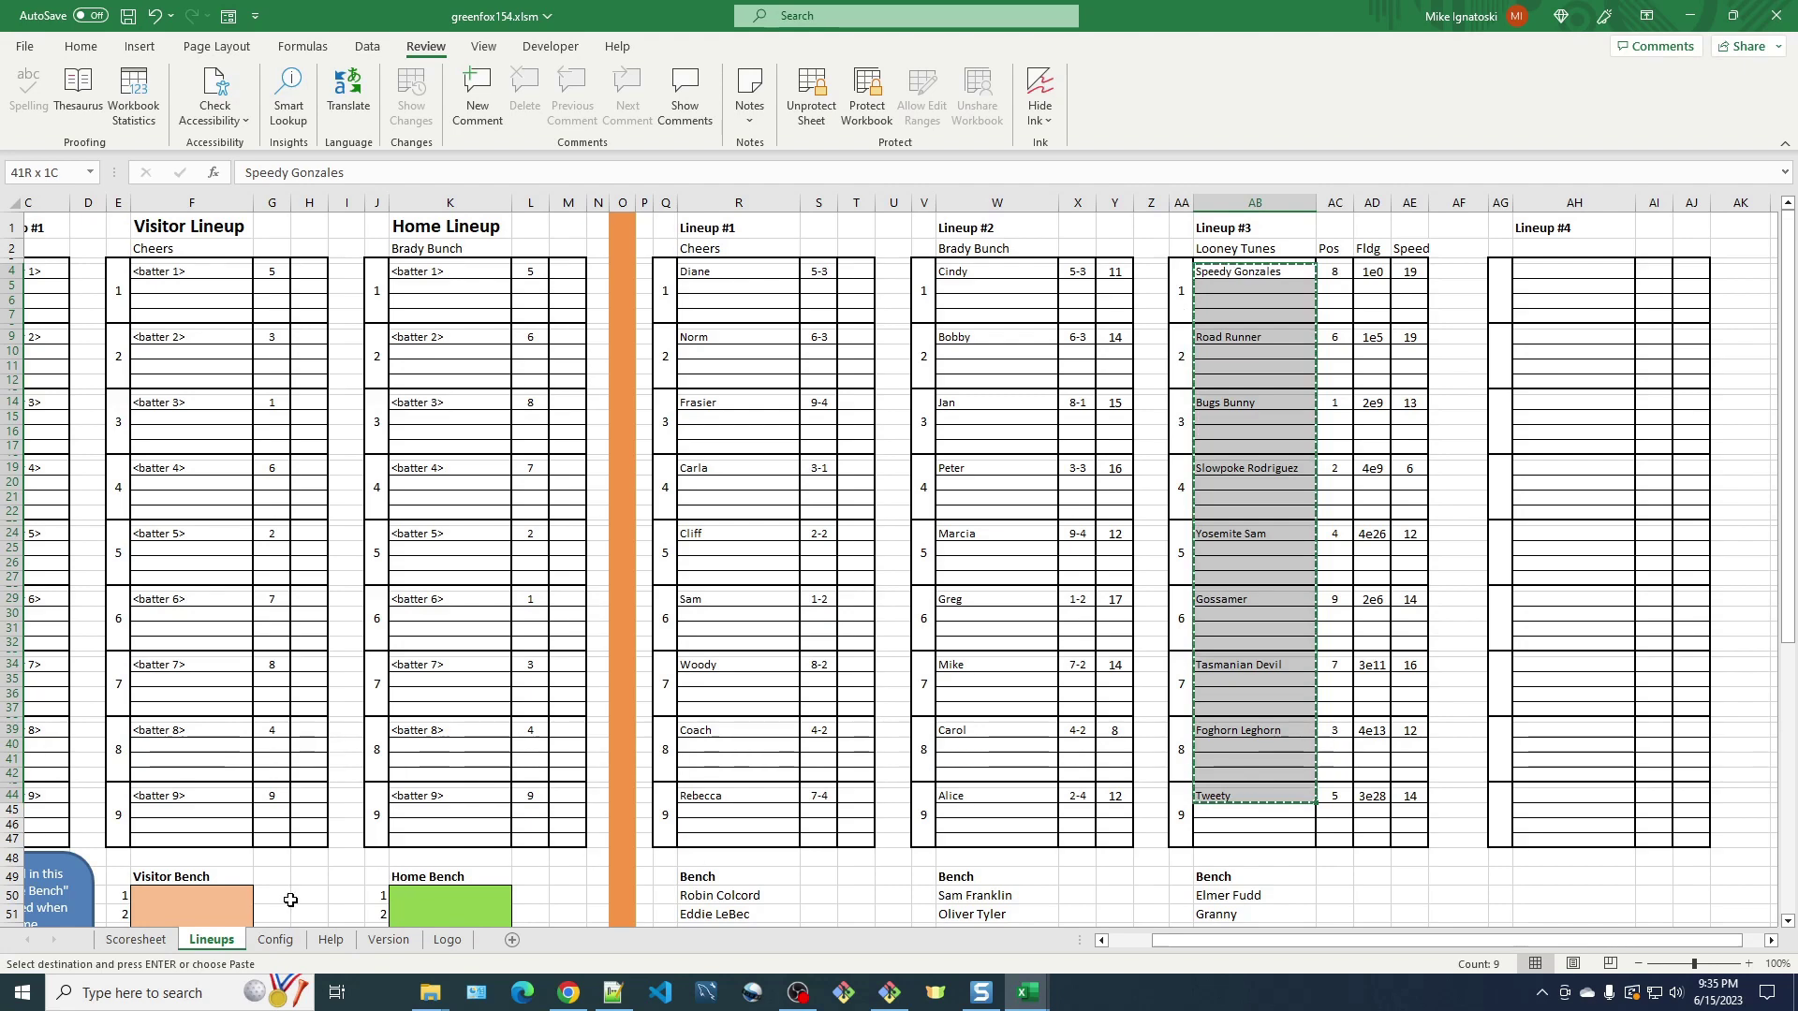
pyautogui.click(150, 941)
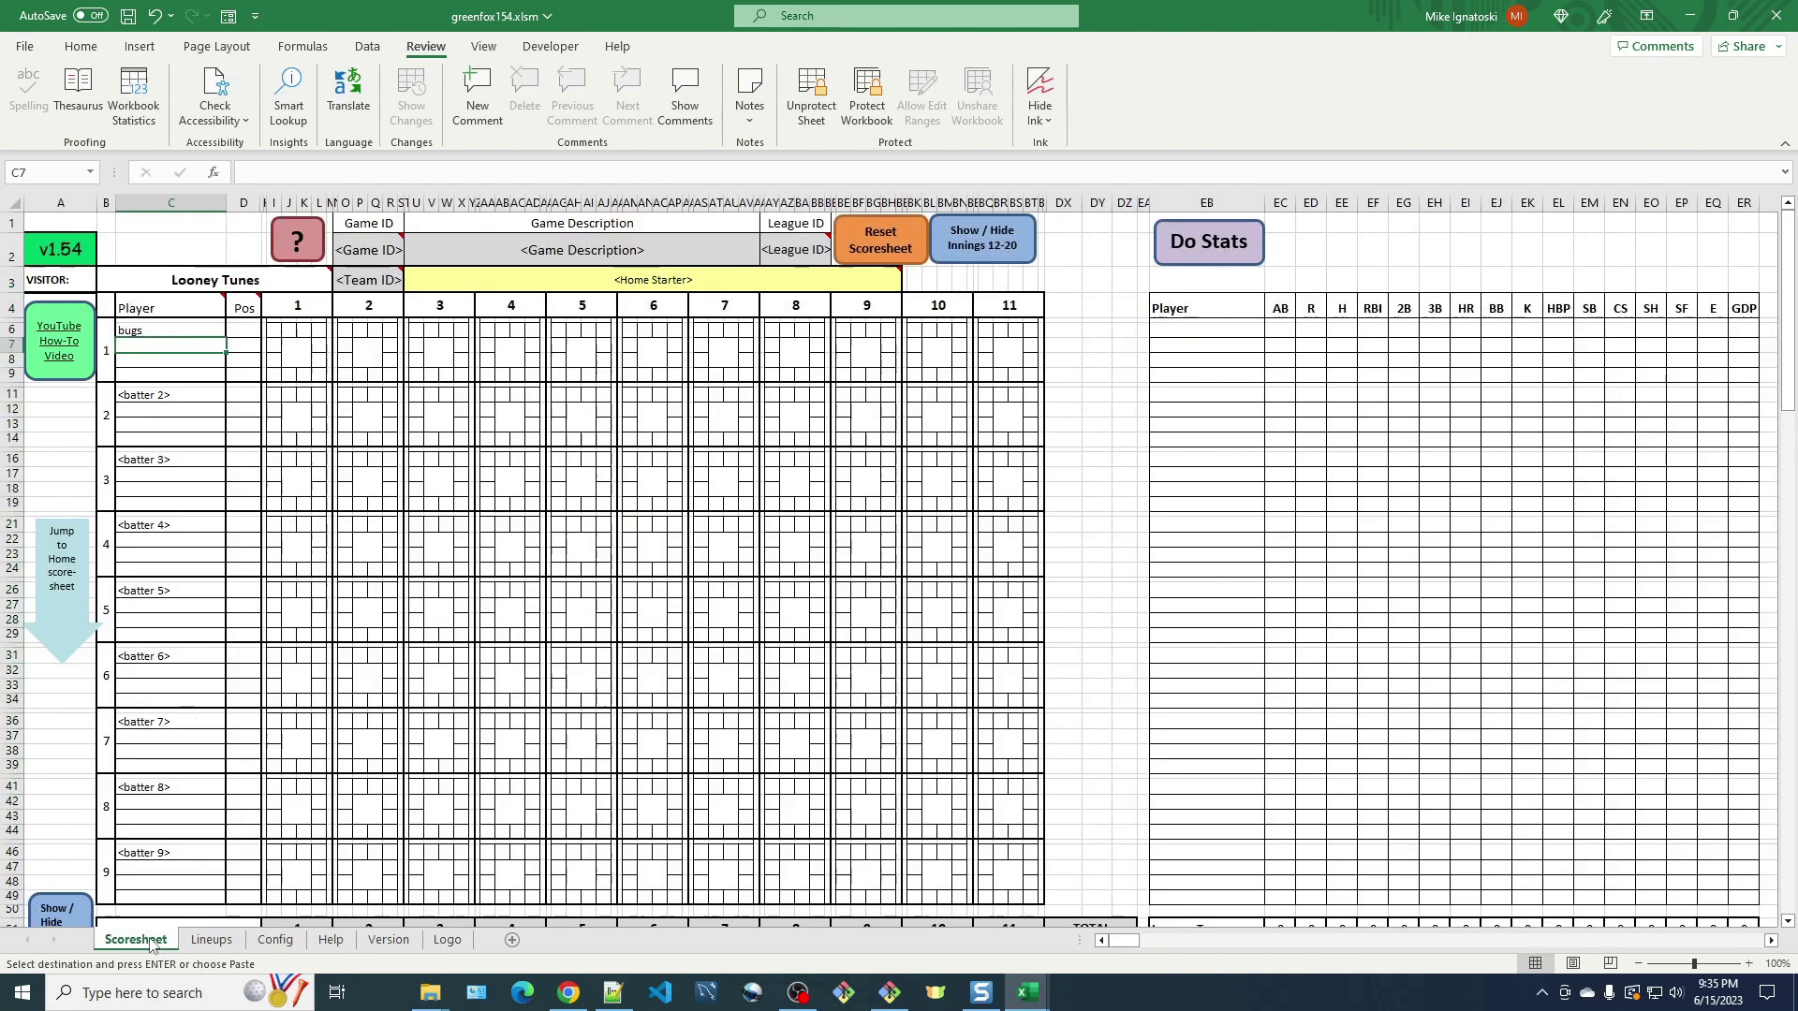
# Paste the nine Looney Tunes names into batter slots C6:C46, starting with Speedy Gonzales.
pyautogui.click(151, 329)
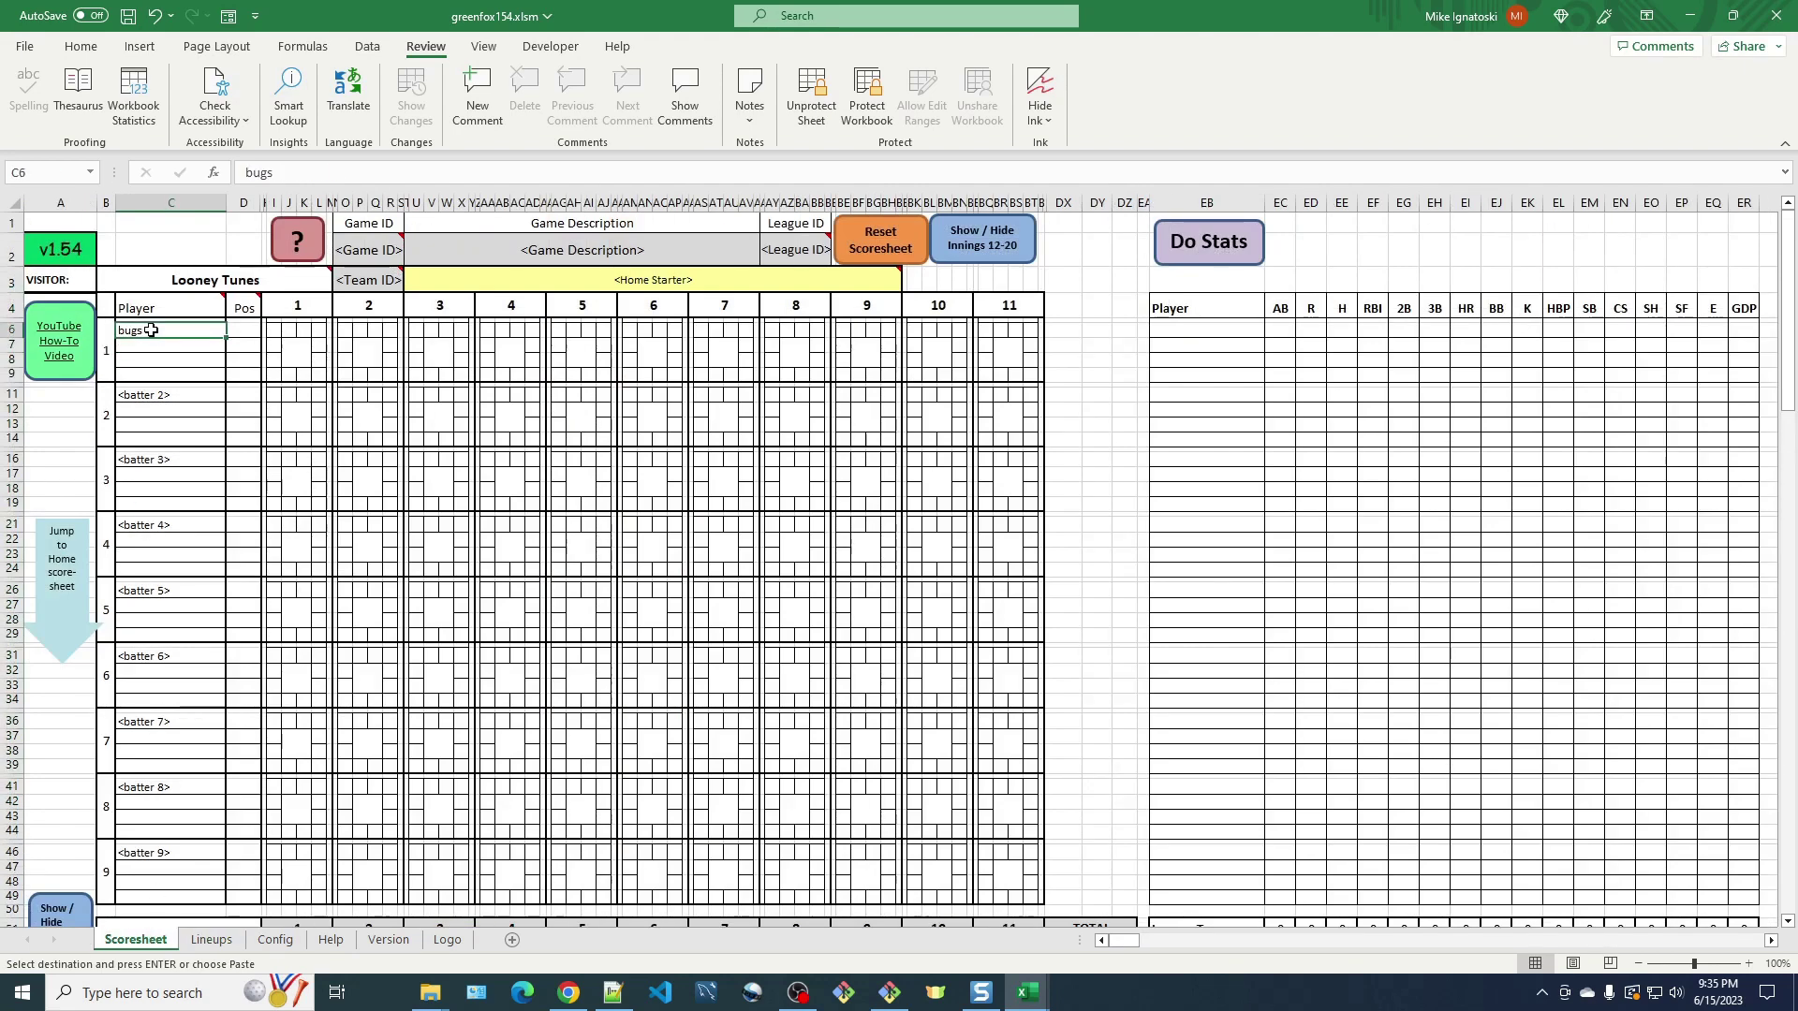
pyautogui.hotkey('ctrl', 'v')
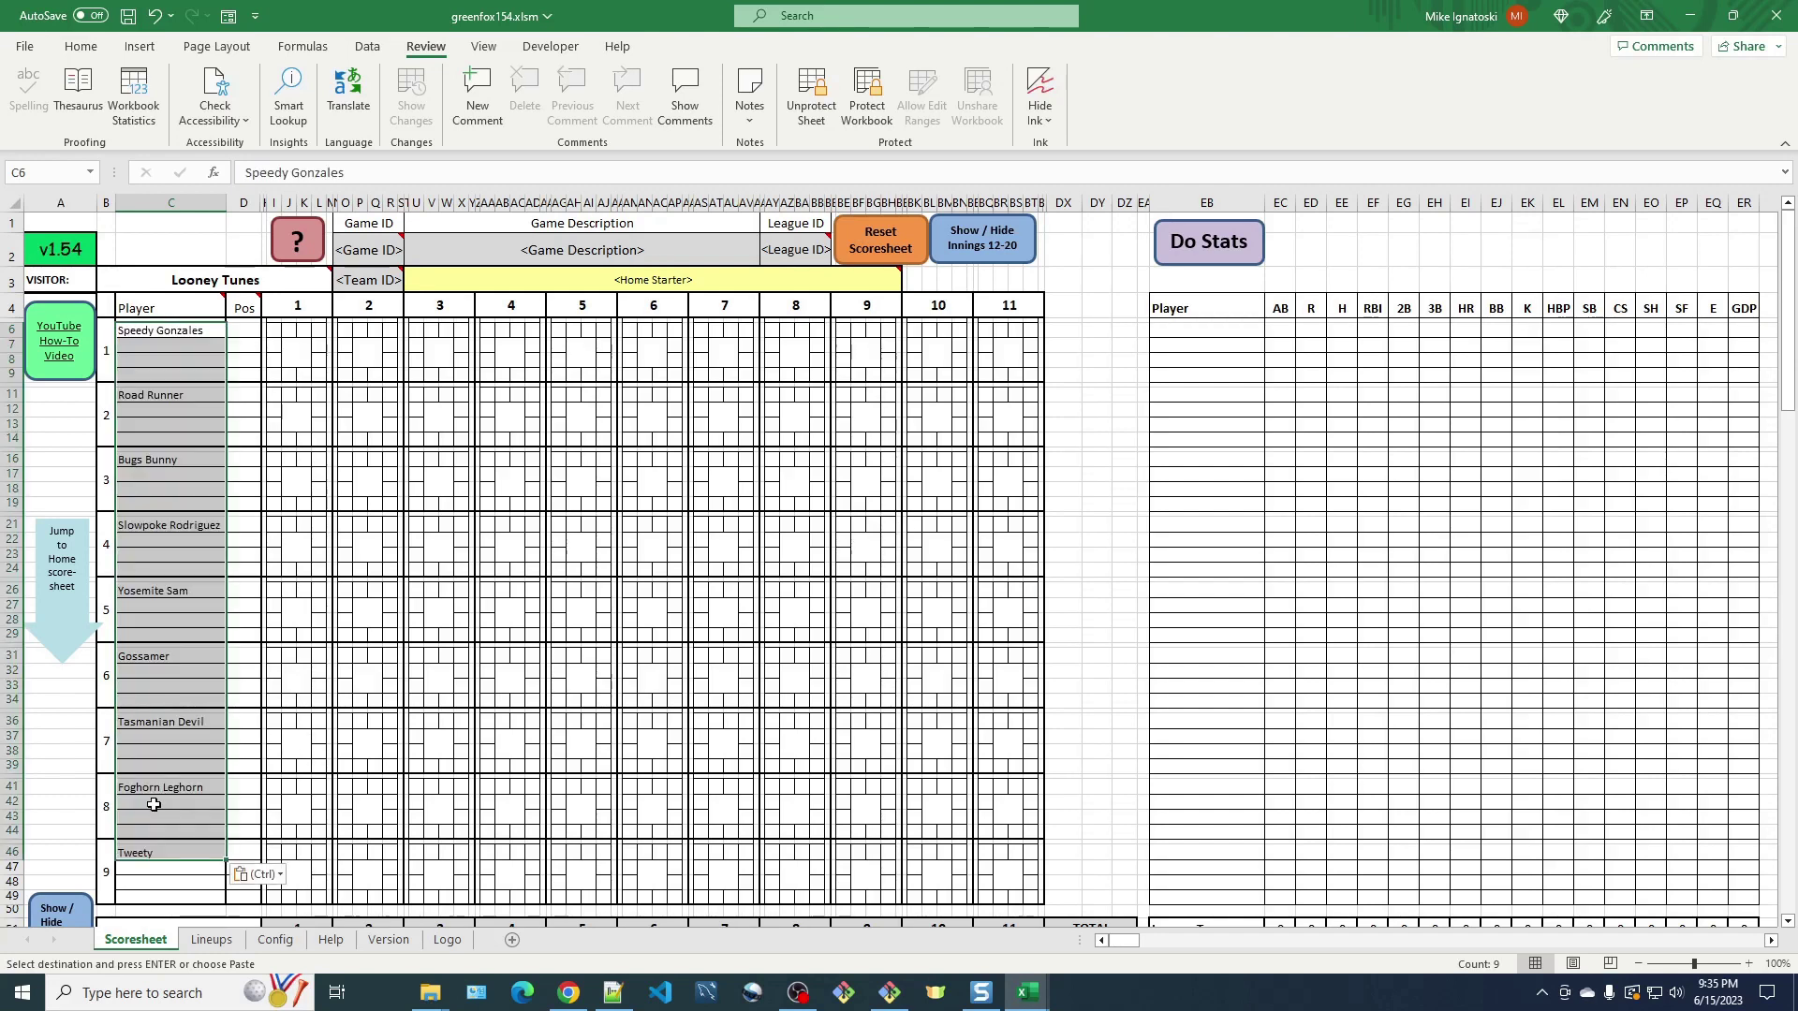
pyautogui.click(178, 821)
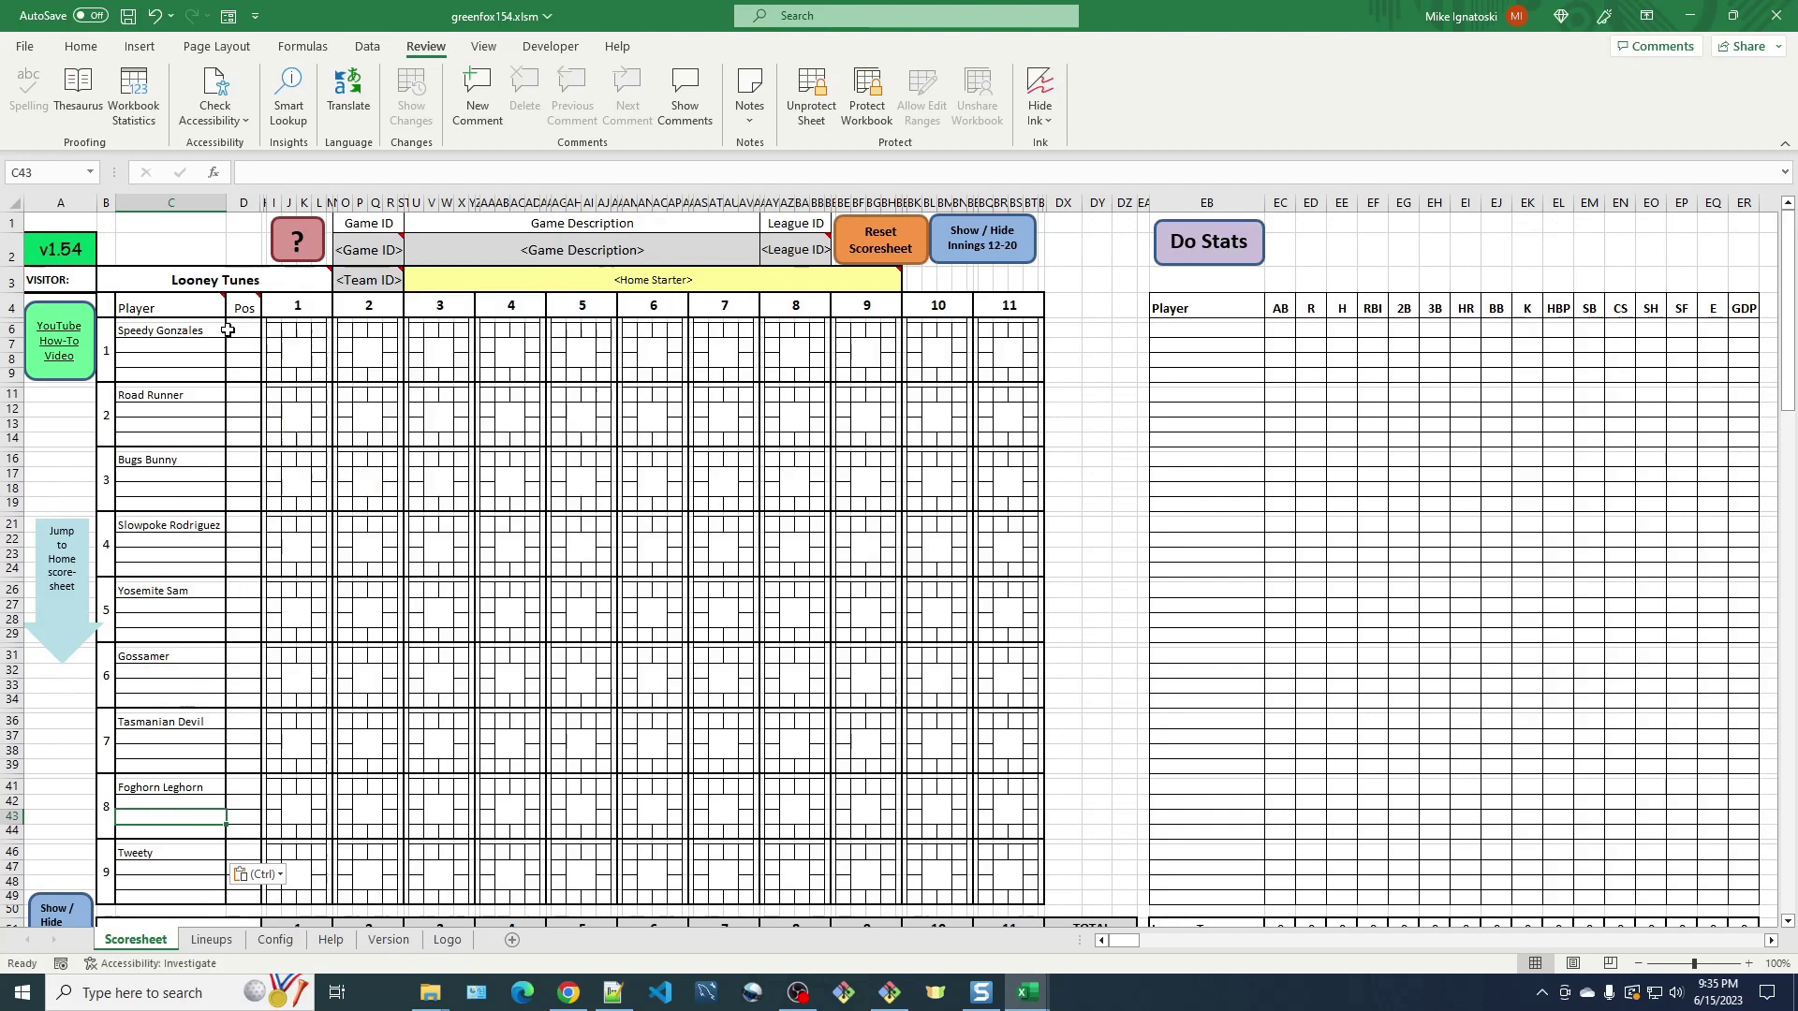
# Move from the Scoresheet to the Config sheet showing the lineup info grid.
pyautogui.moveTo(221, 305)
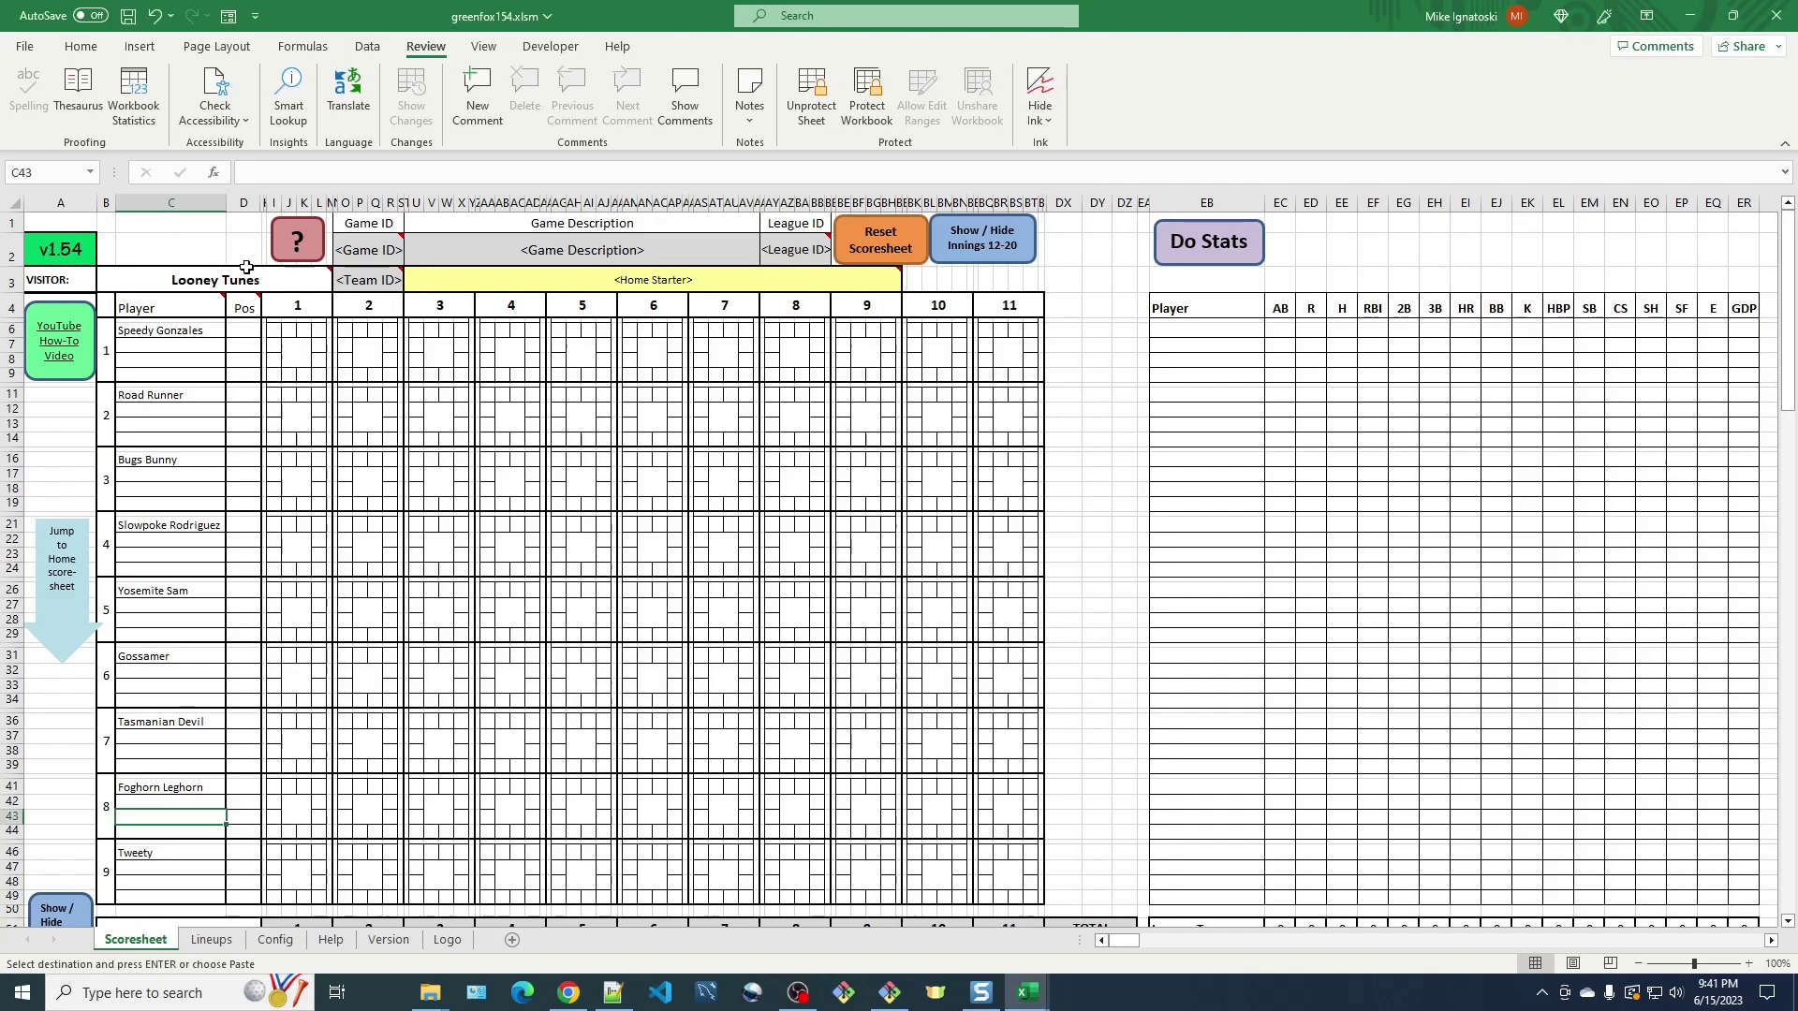
pyautogui.moveTo(250, 308)
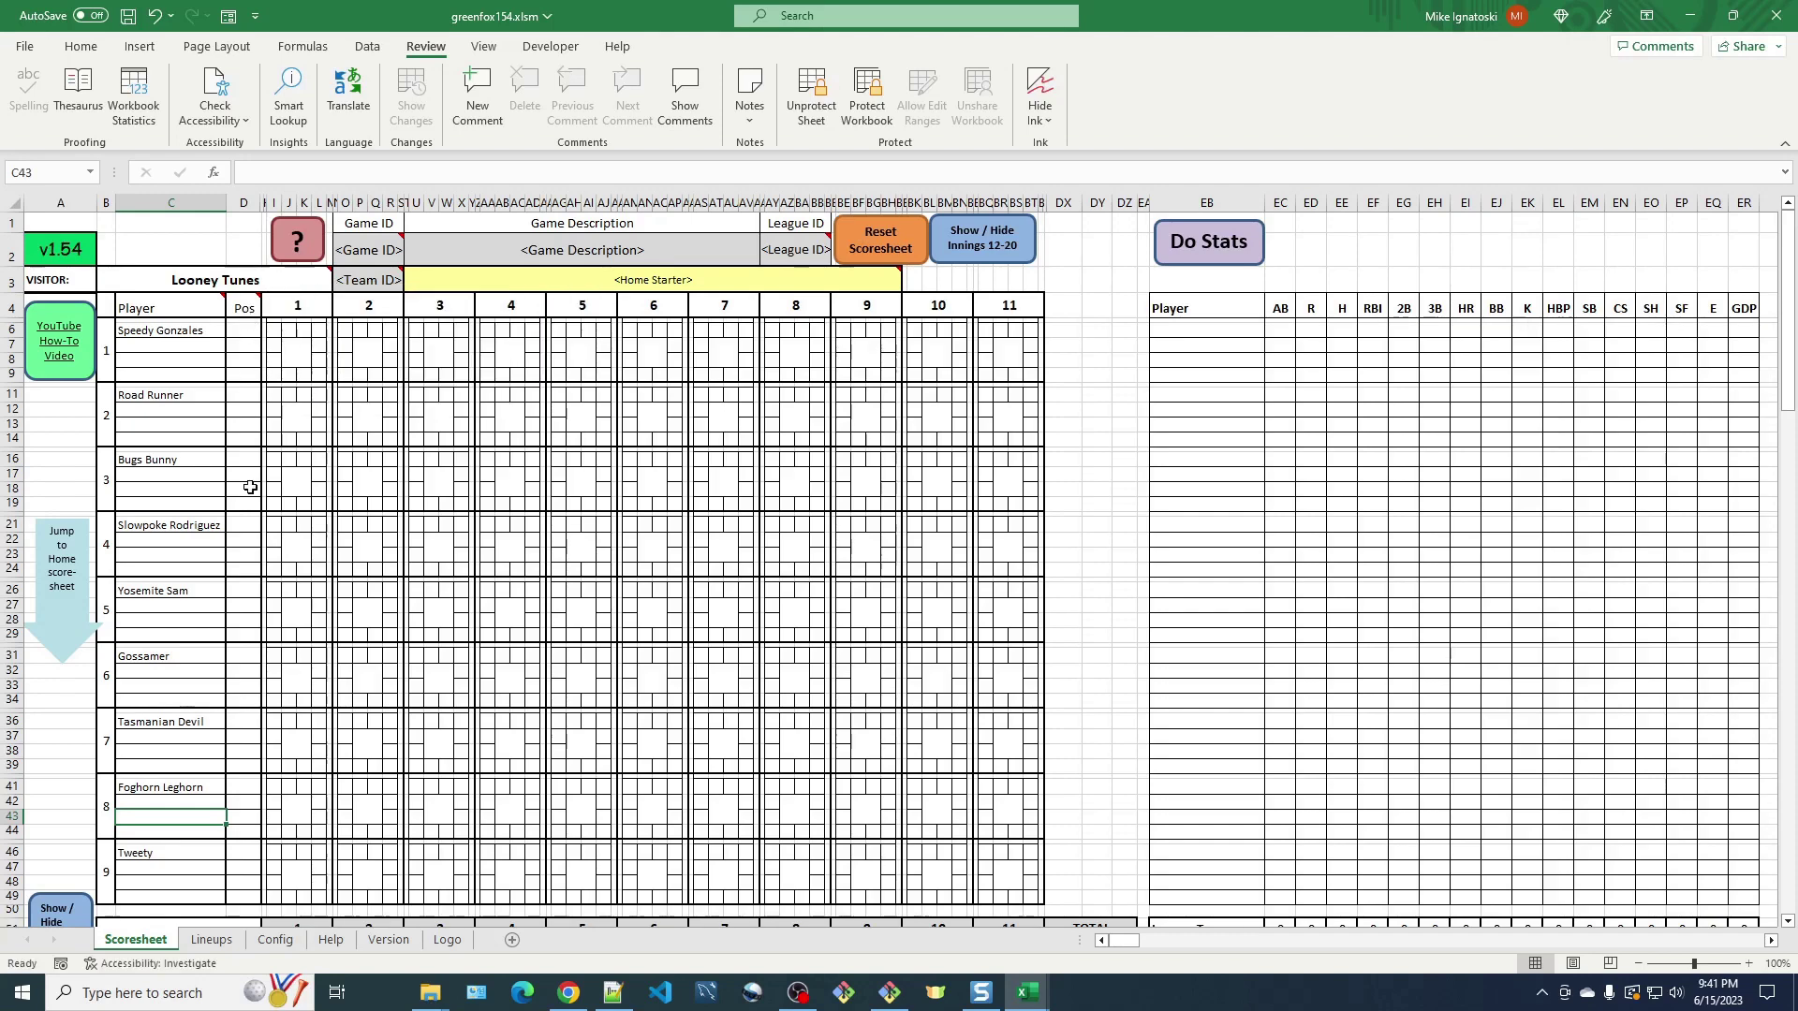
pyautogui.click(277, 940)
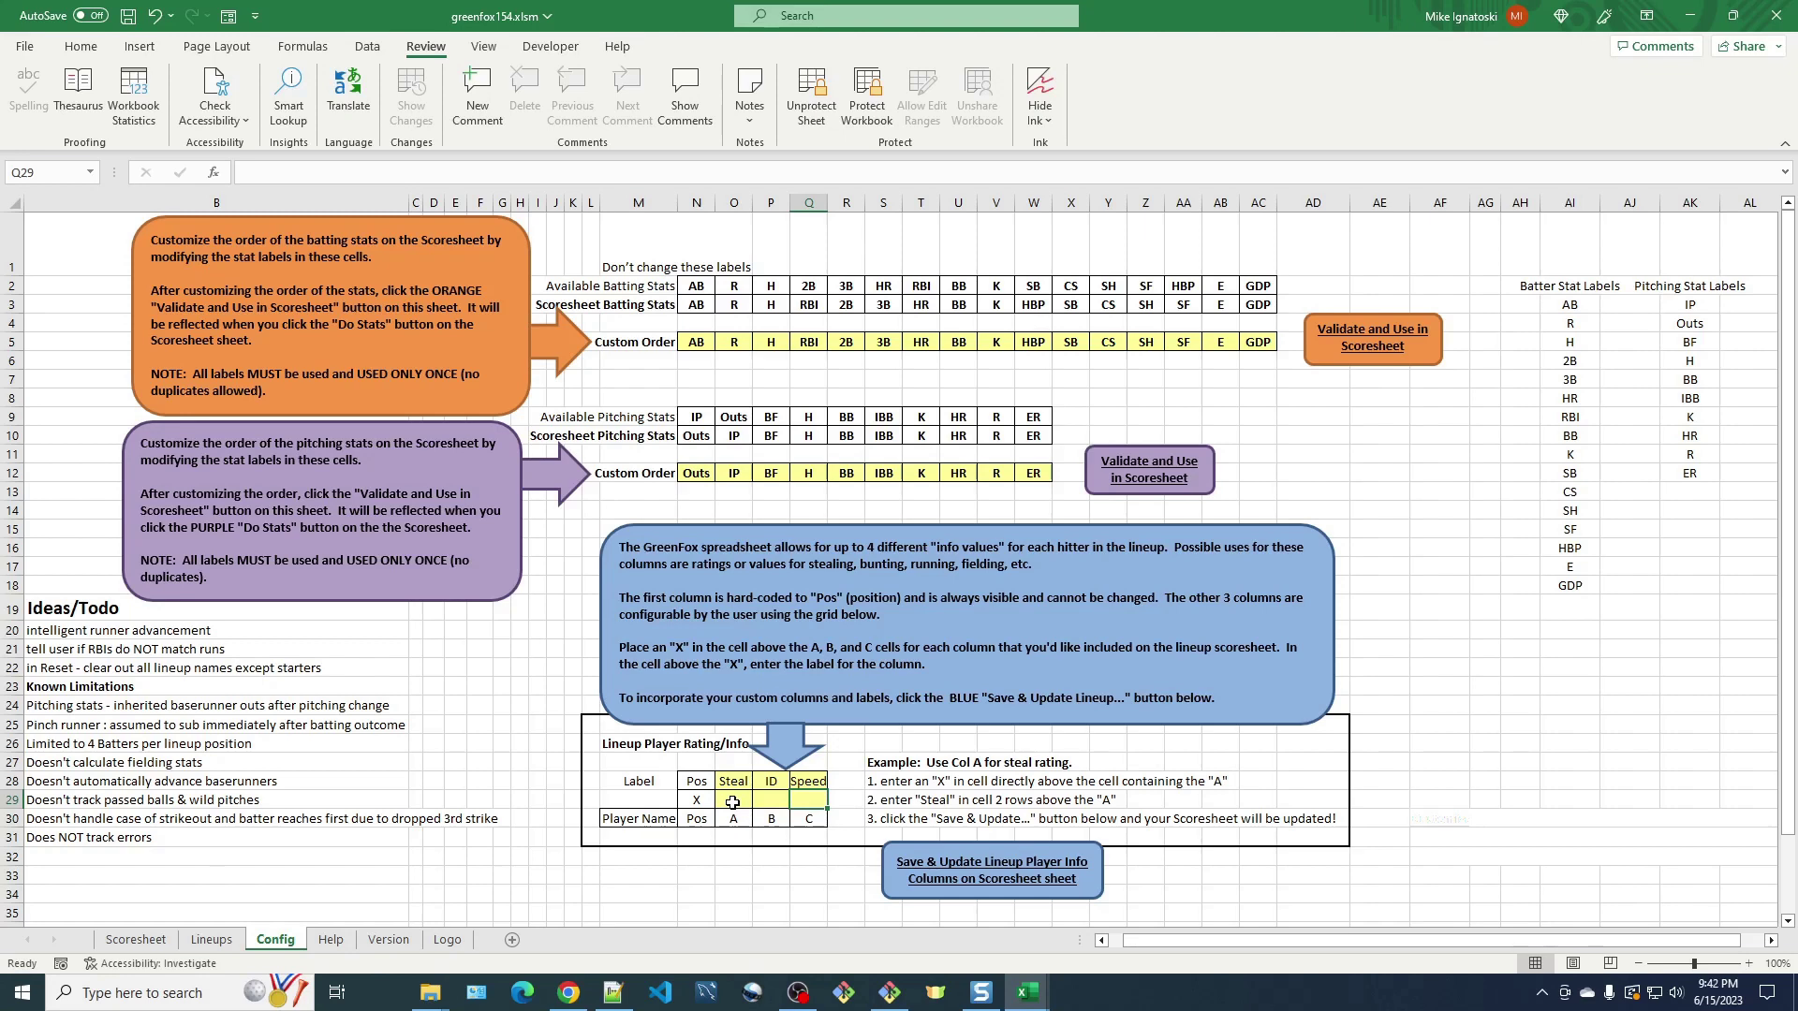
# Clear the Steal, ID and Speed labels from Config cells O28:Q28.
pyautogui.press('Left')
pyautogui.press('Left')
pyautogui.press('Up')
pyautogui.hotkey('shift', 'Right')
pyautogui.hotkey('shift', 'Right')
pyautogui.press('Delete')
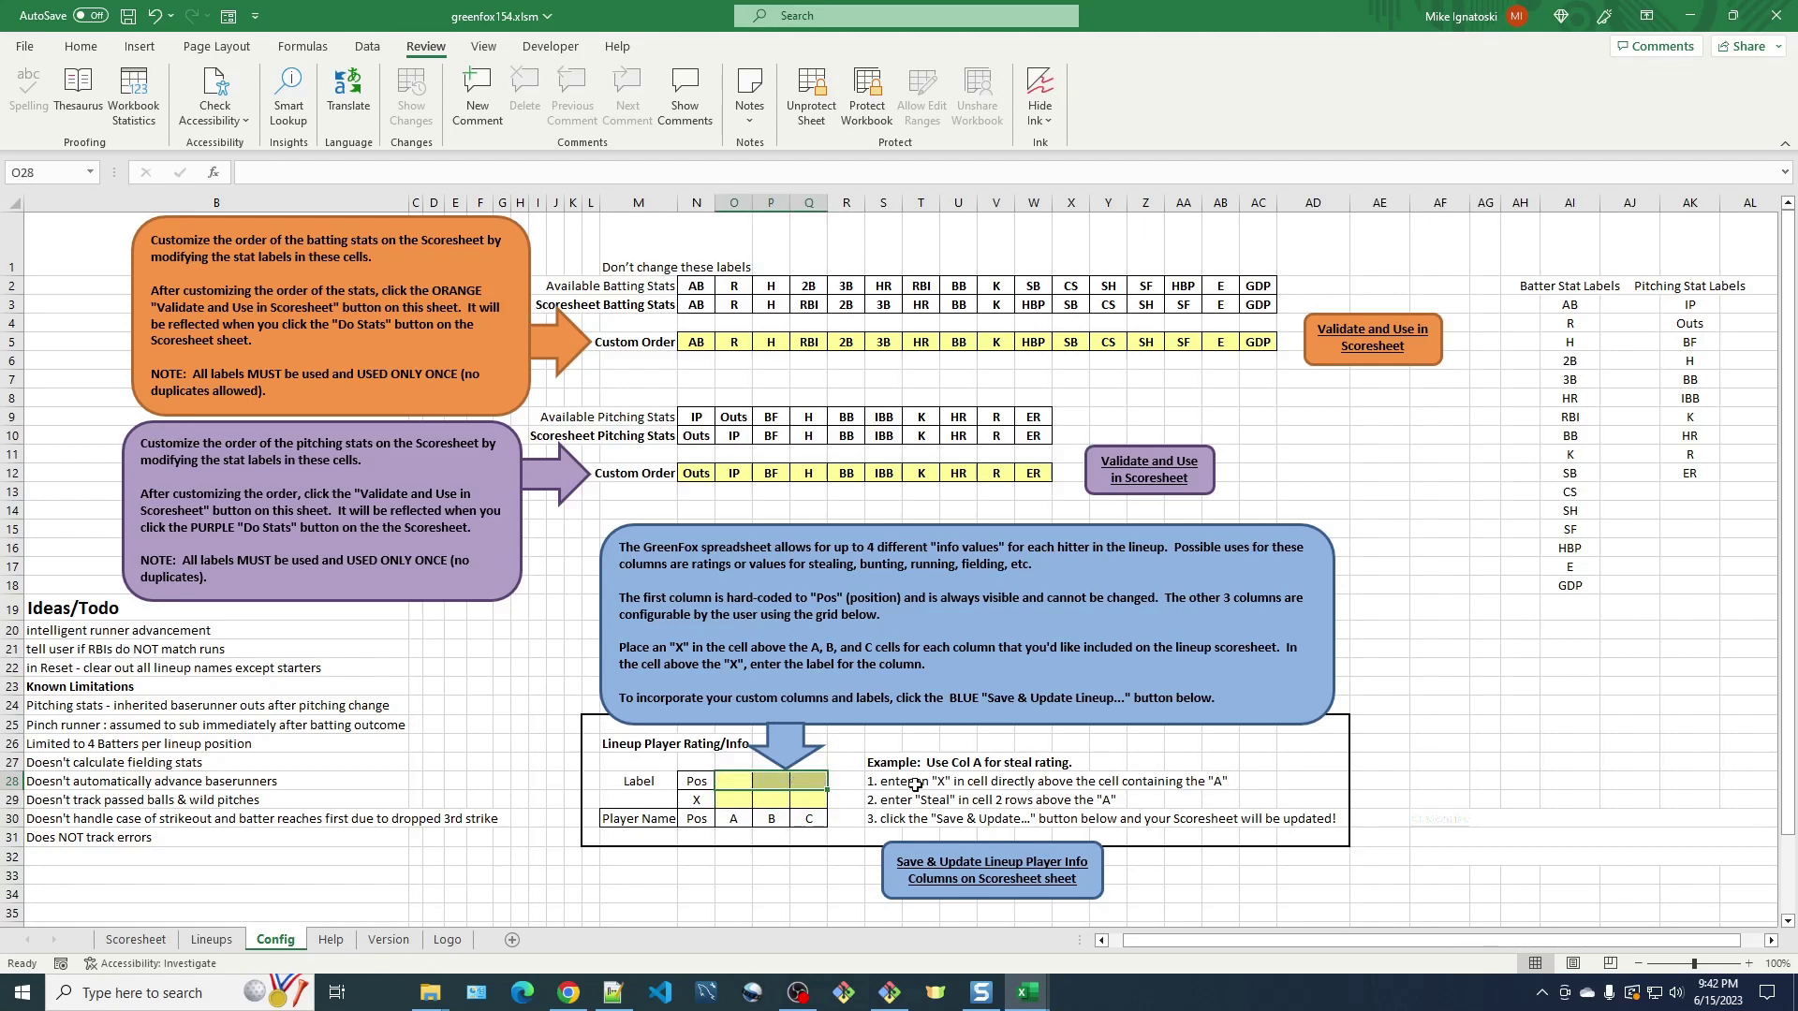
# Mark column A with X, label it Steal, and apply so the Scoresheet gains a Steal column.
pyautogui.click(735, 798)
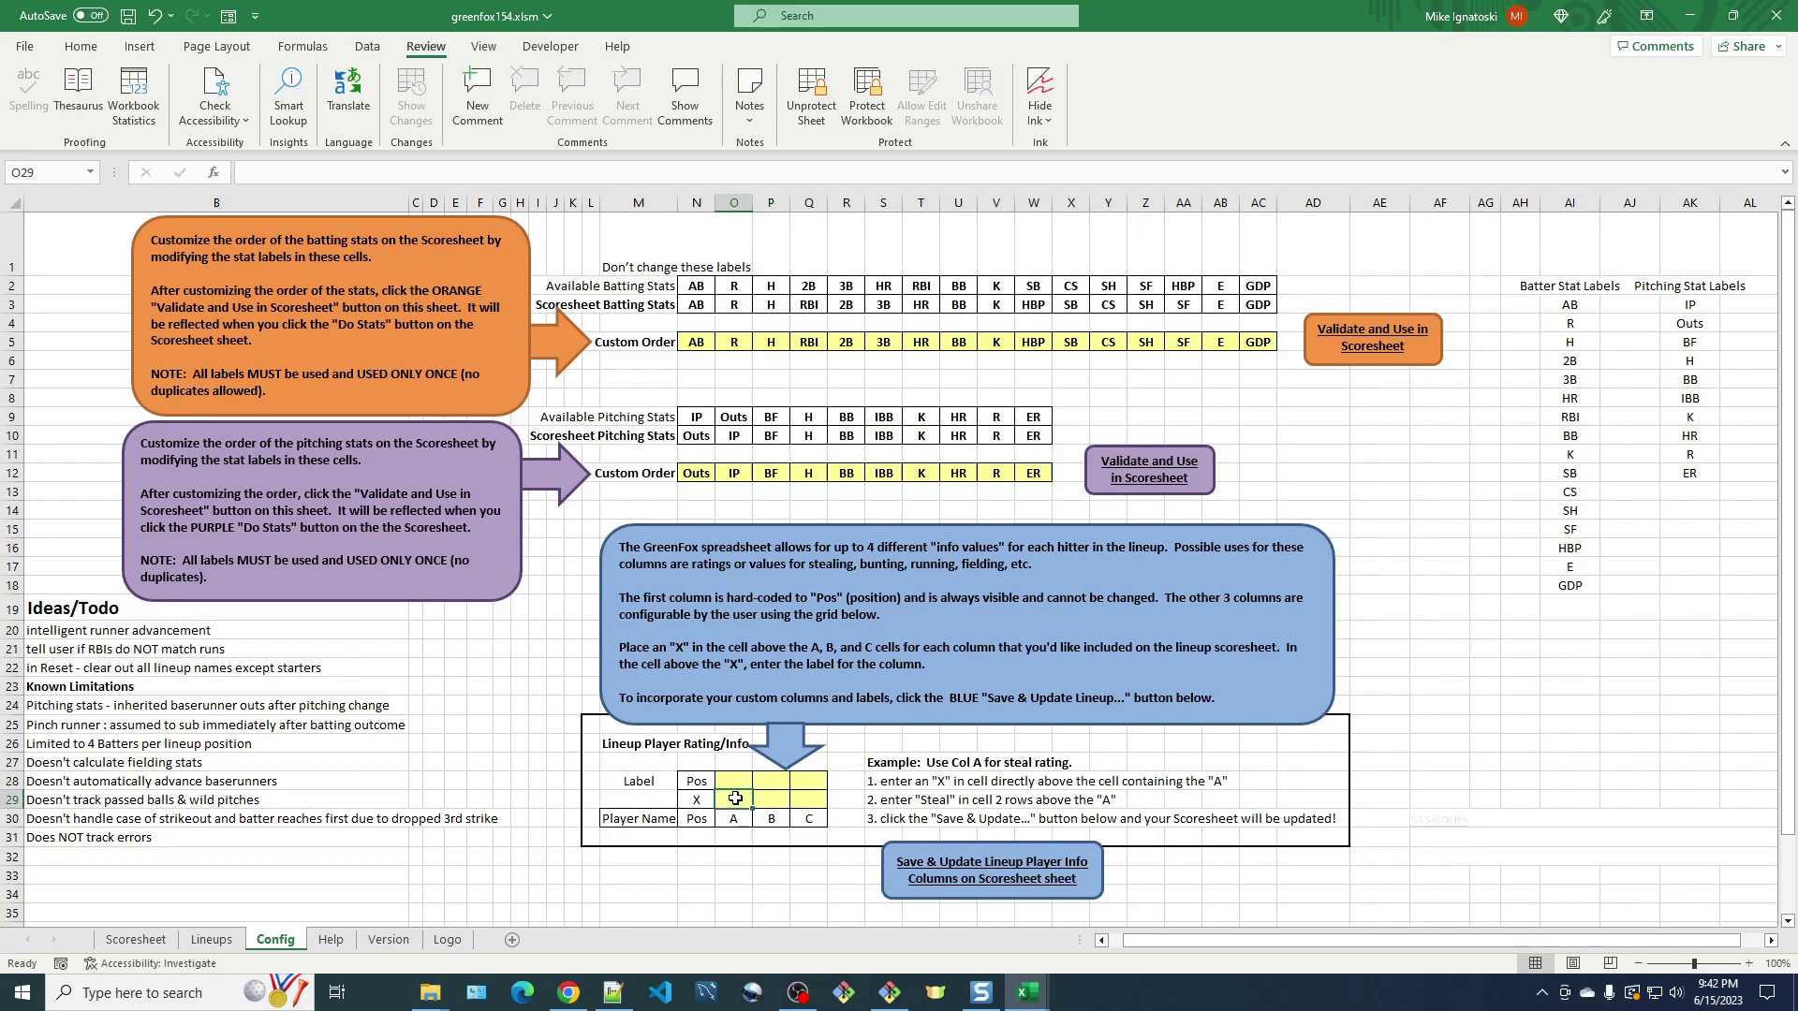
pyautogui.write('X')
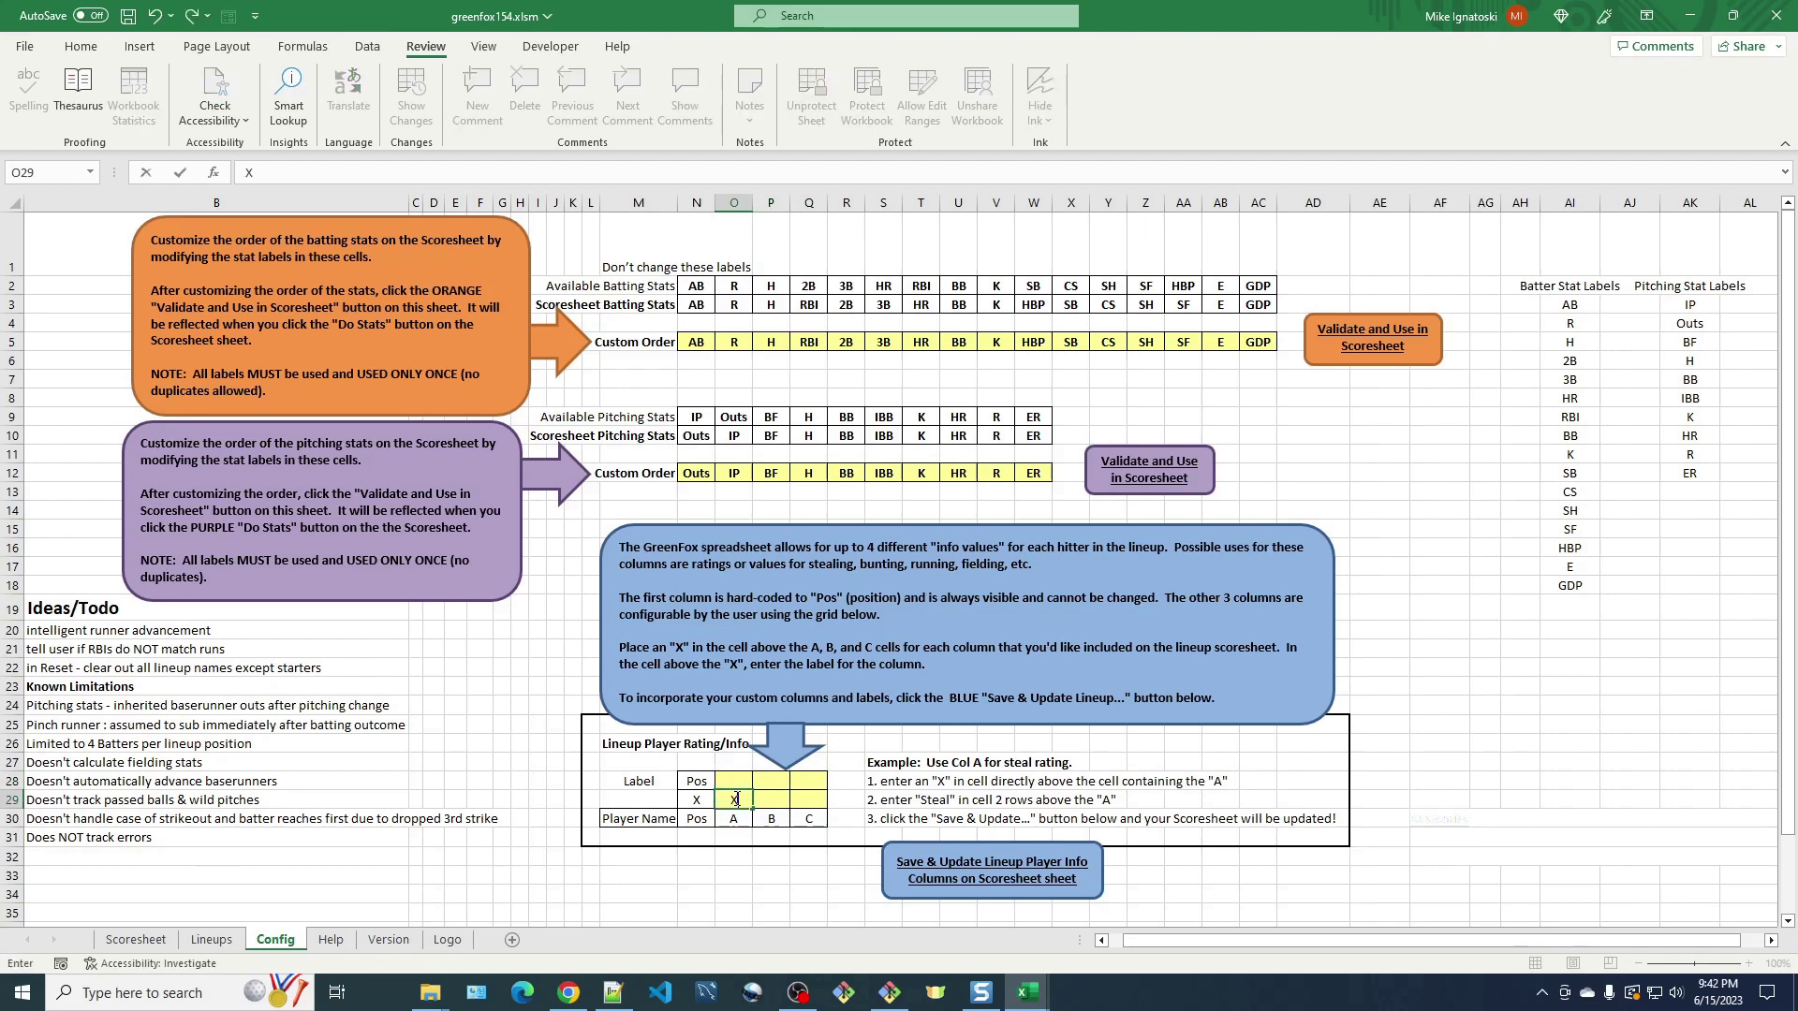
pyautogui.click(733, 781)
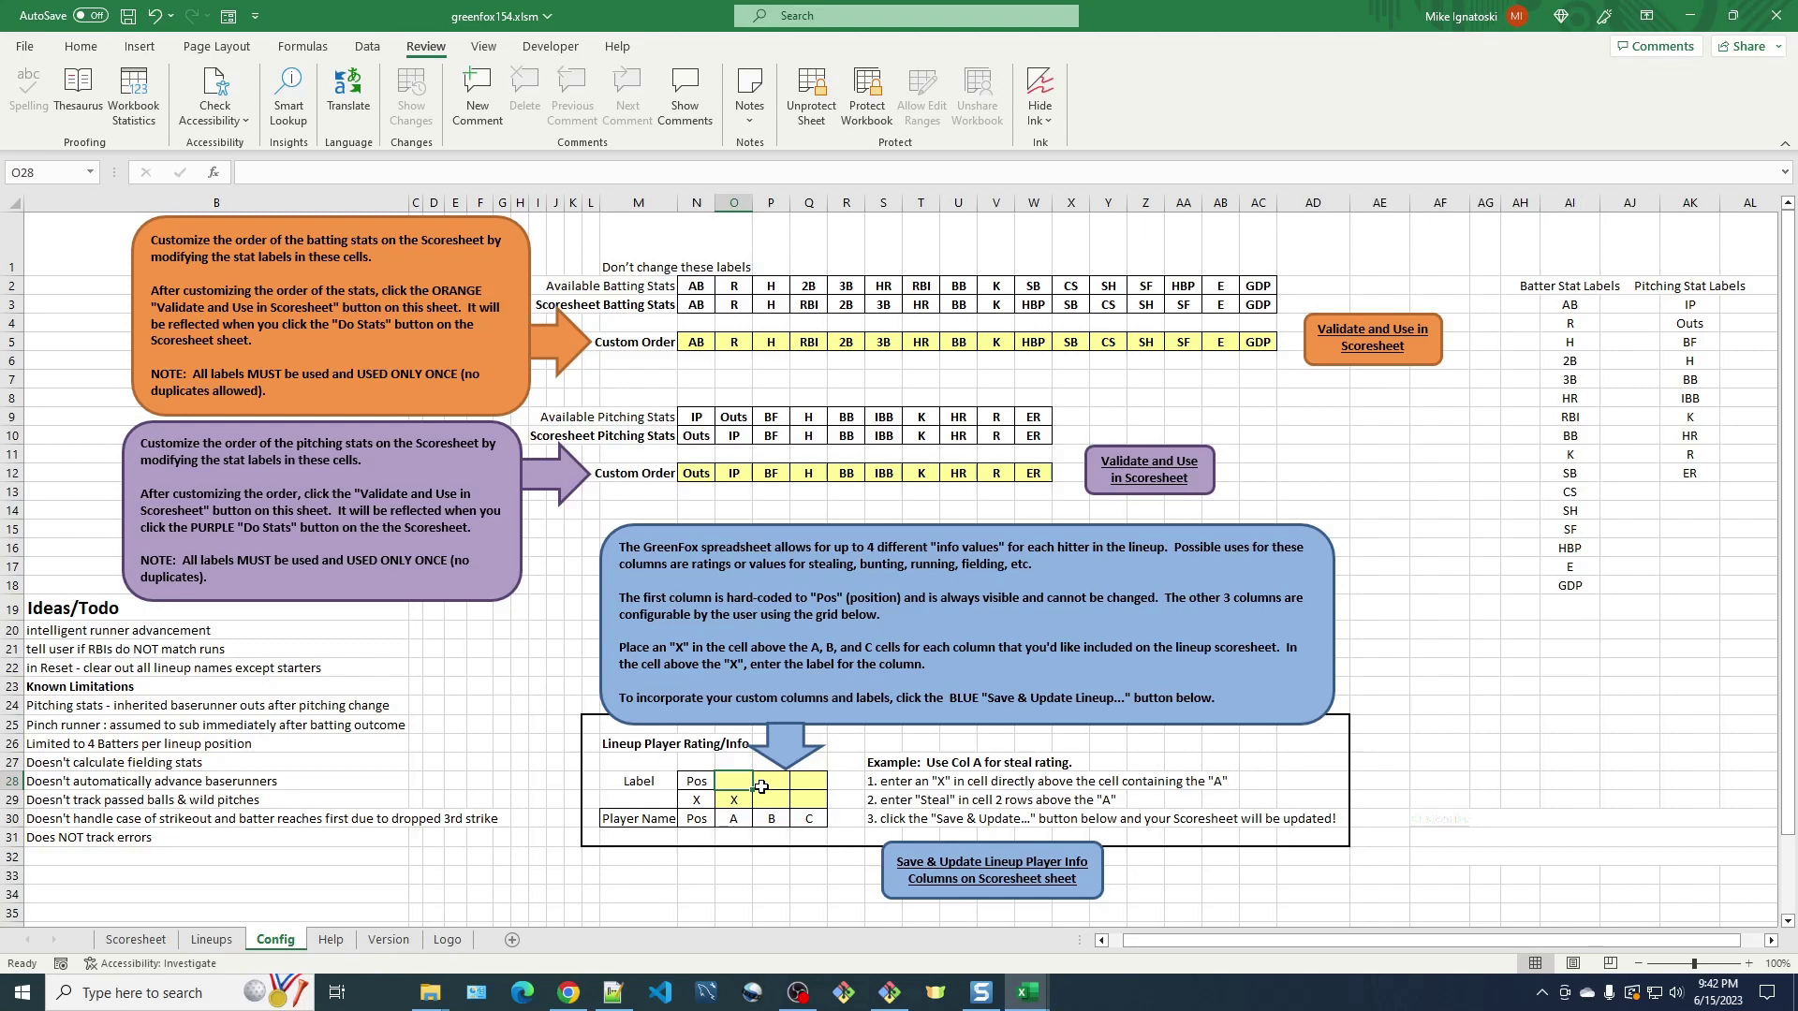
pyautogui.write('Steal')
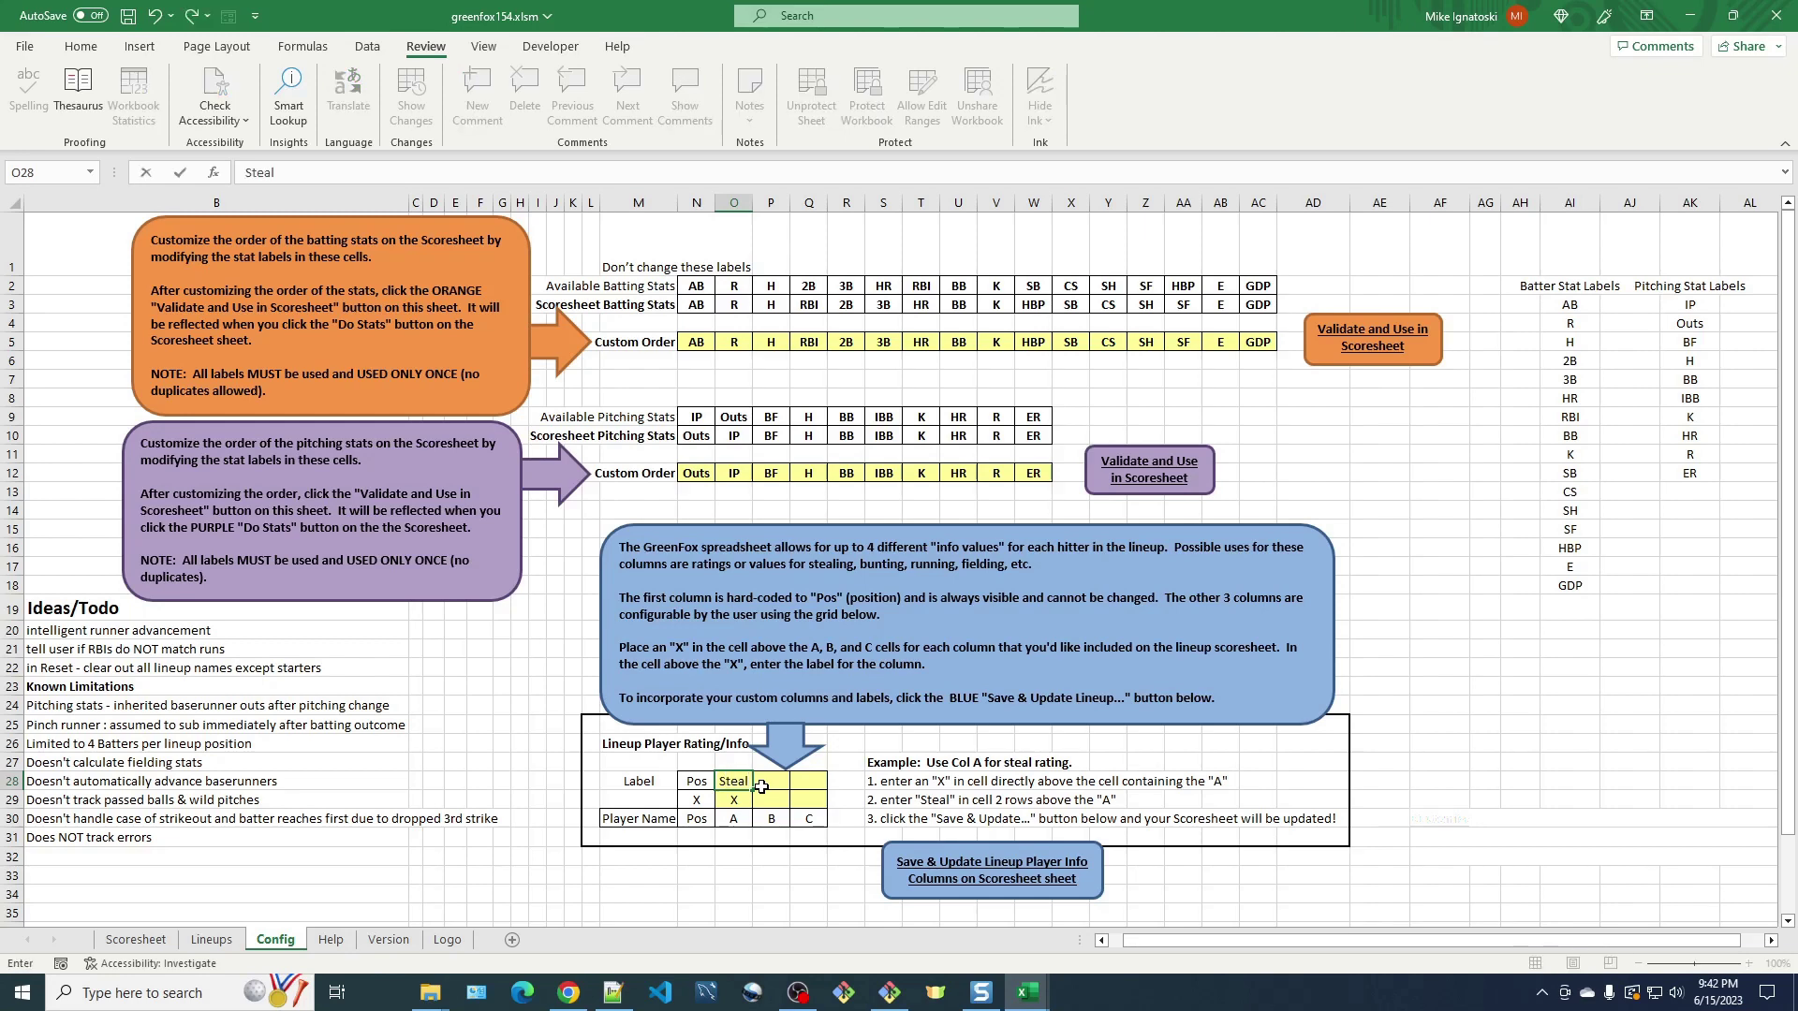
pyautogui.press('Return')
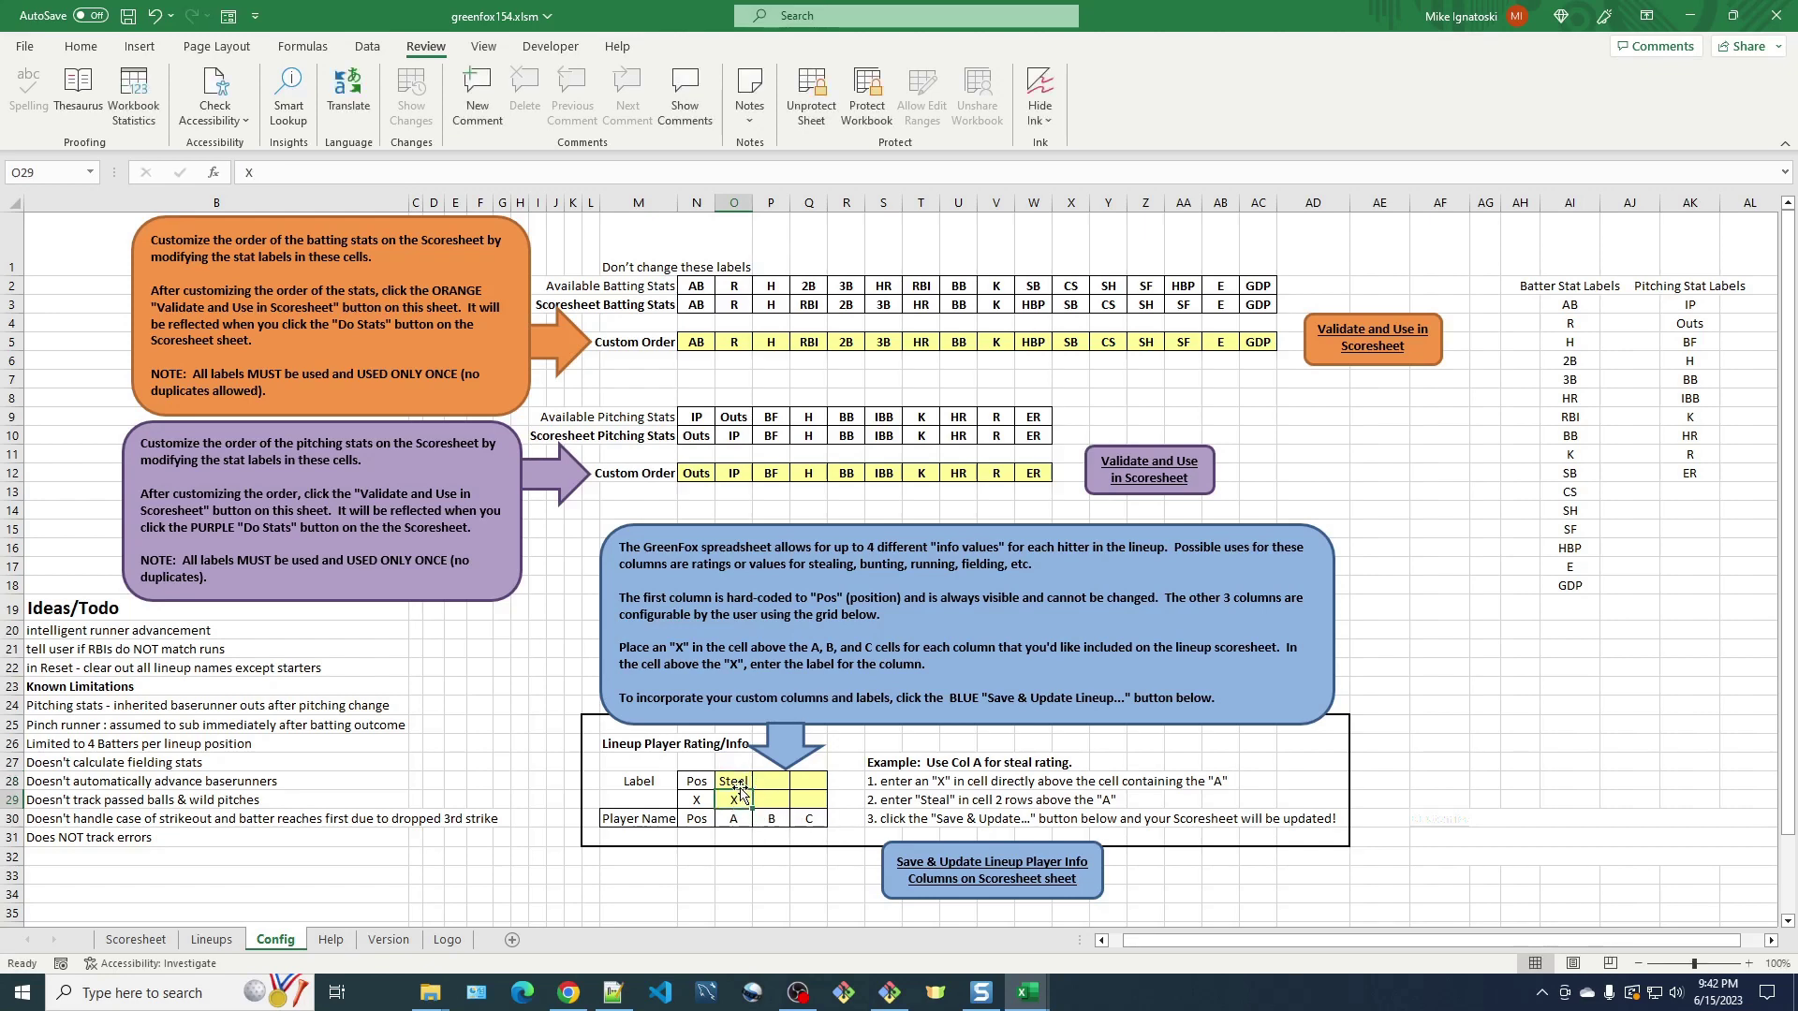
pyautogui.click(1007, 874)
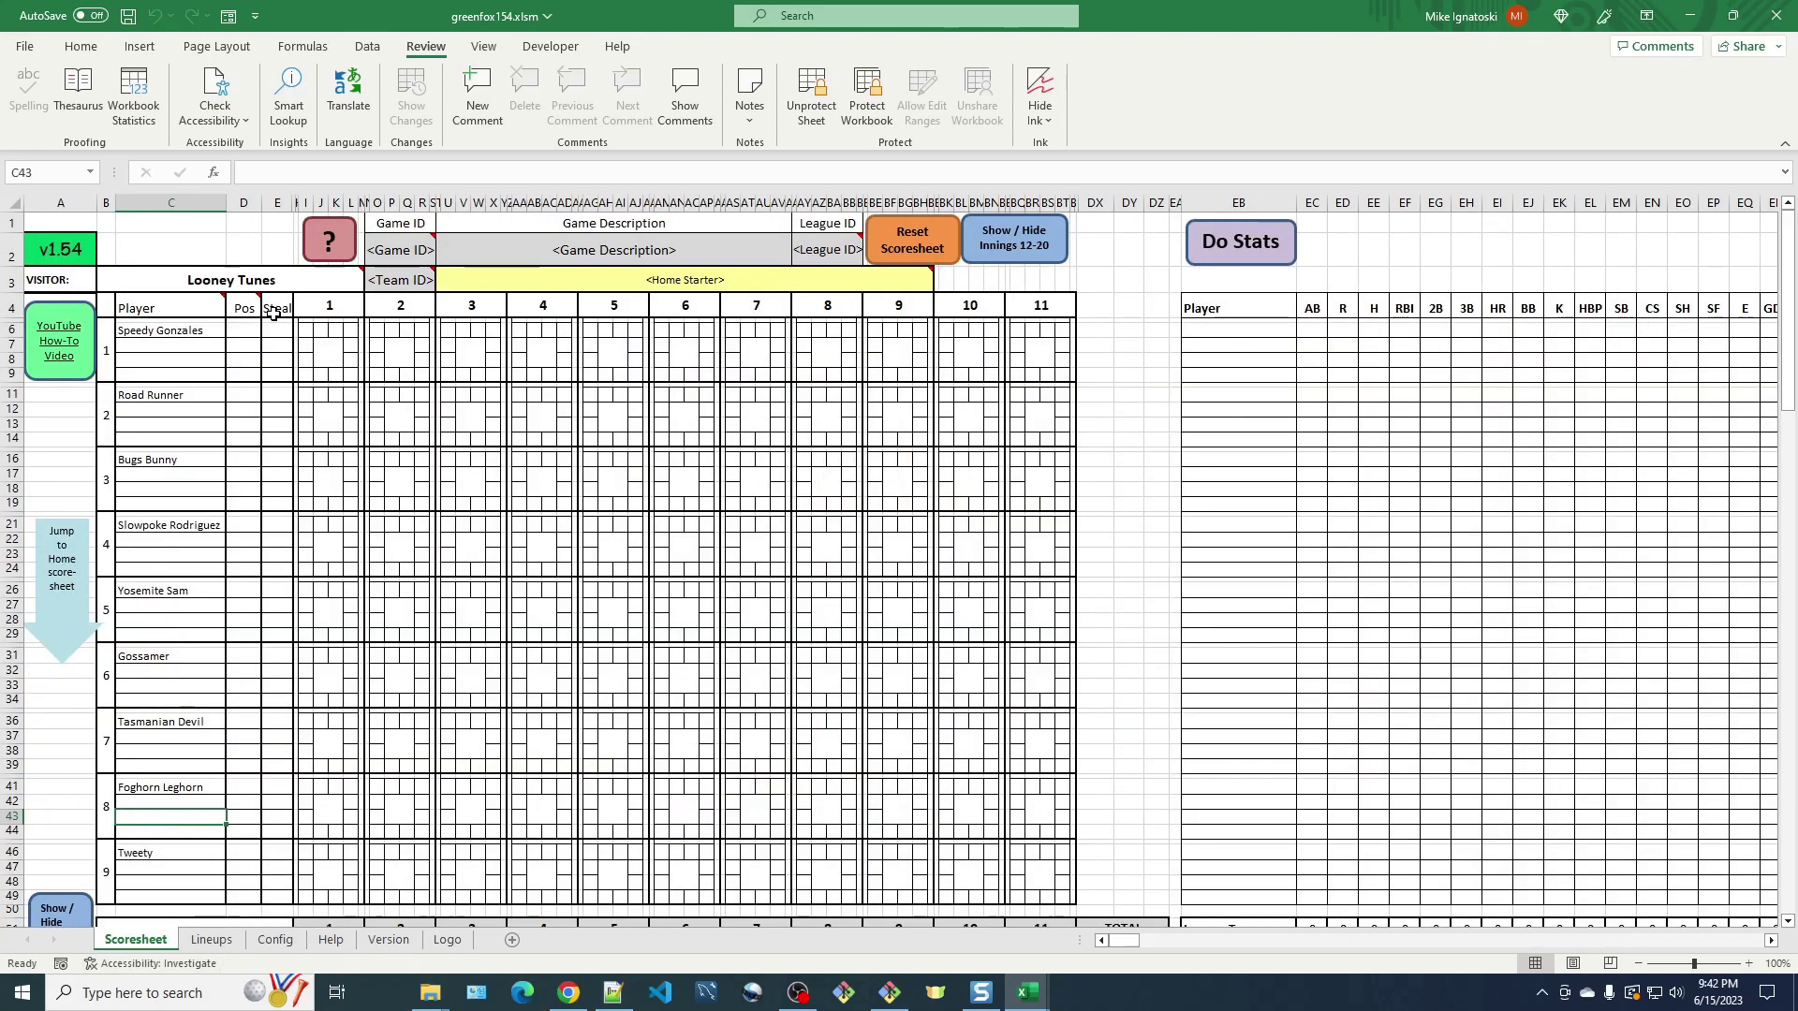
pyautogui.click(277, 947)
# Mark column B with an X and label it Err.
pyautogui.click(776, 801)
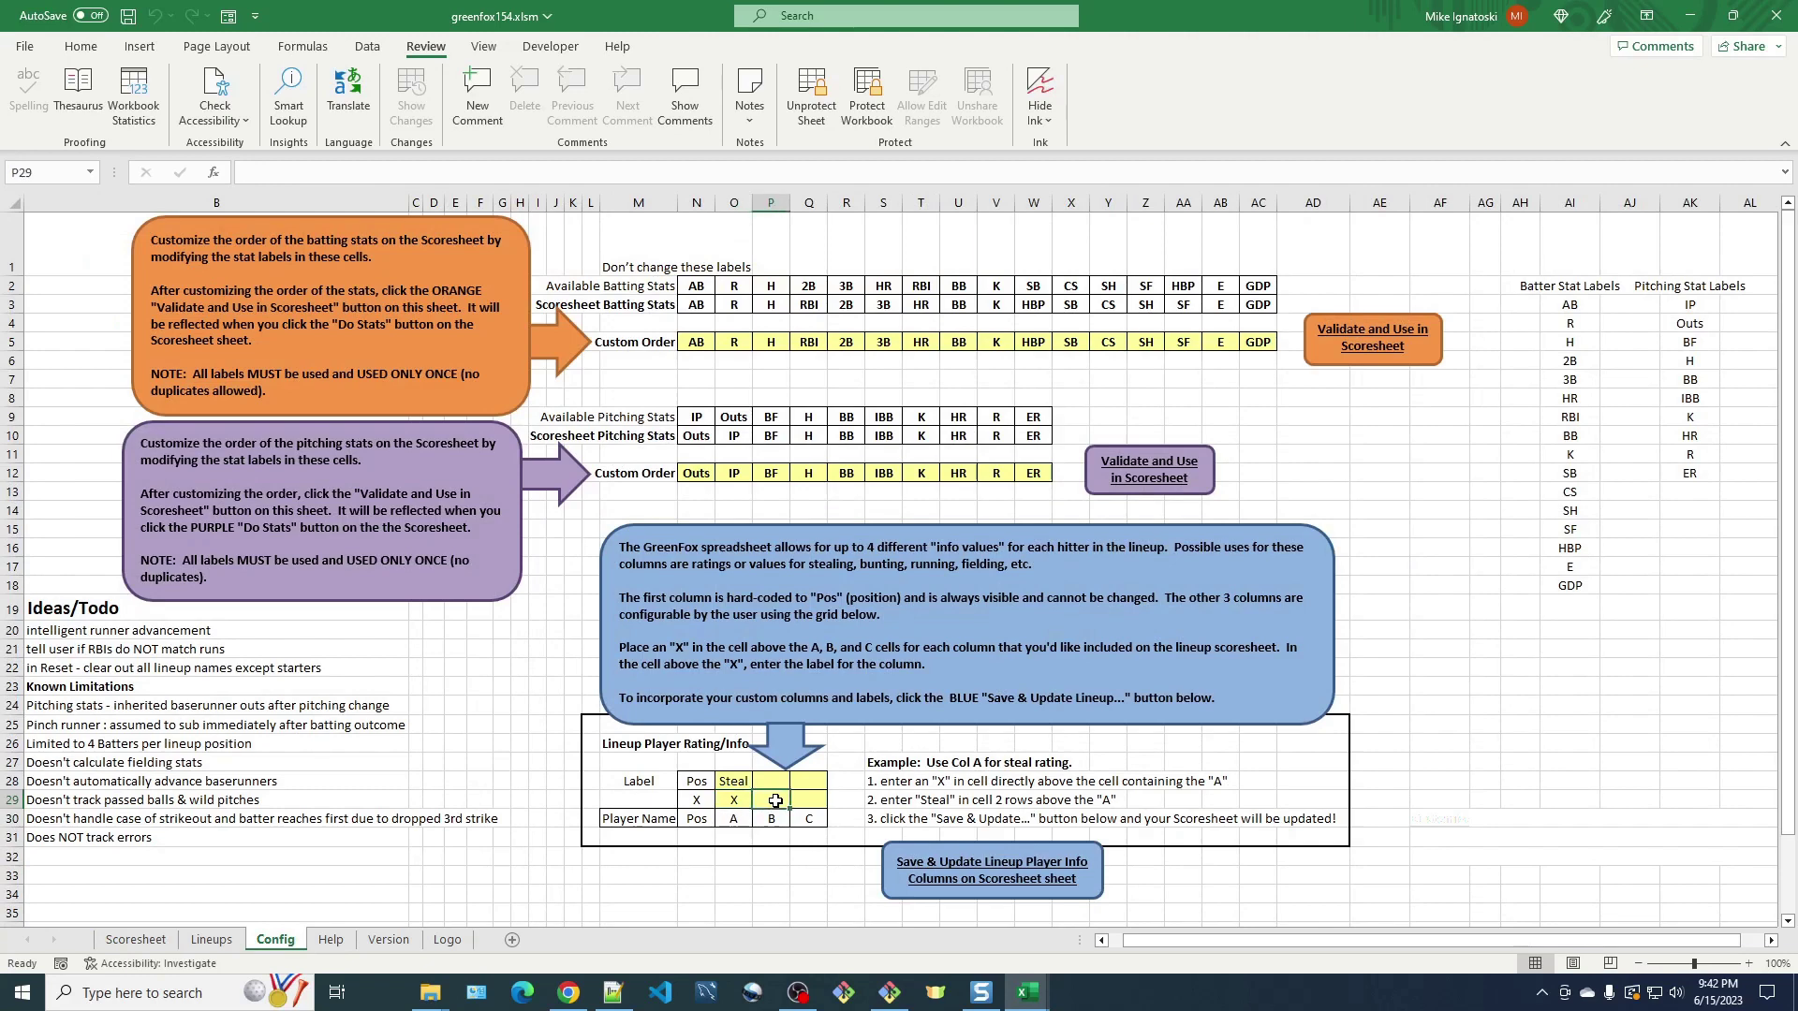
pyautogui.write('X')
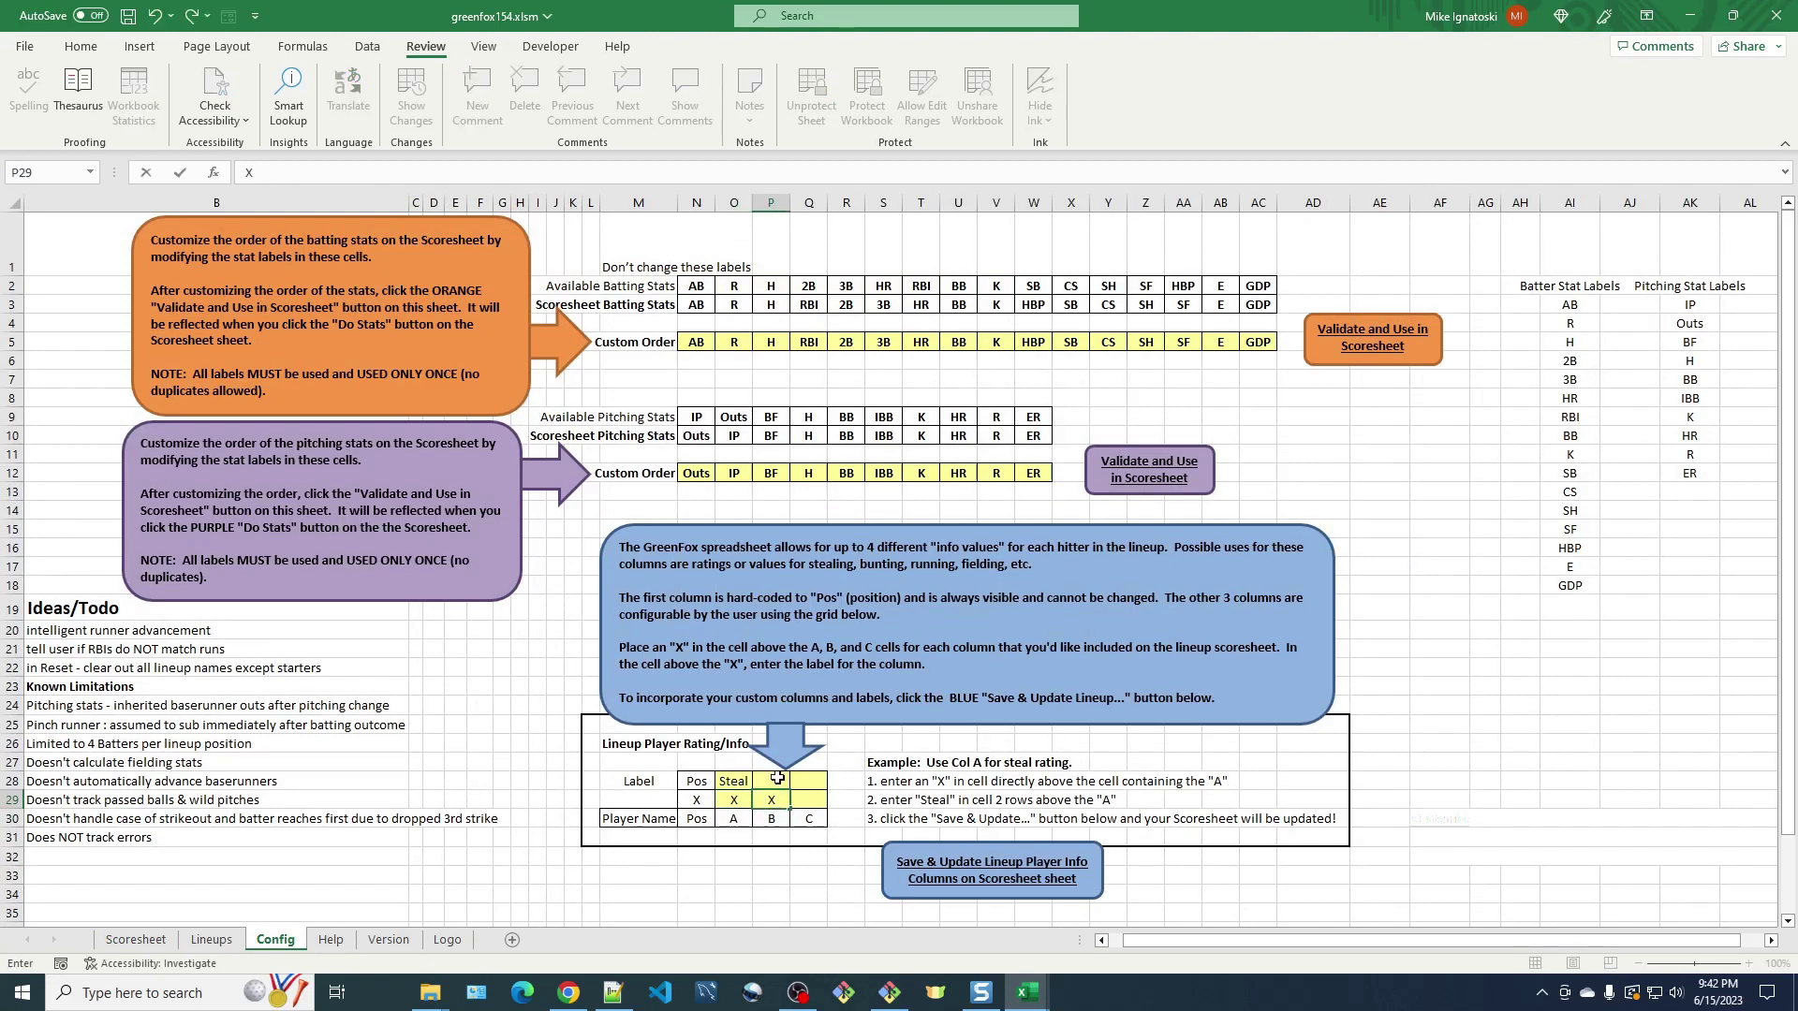
pyautogui.click(776, 783)
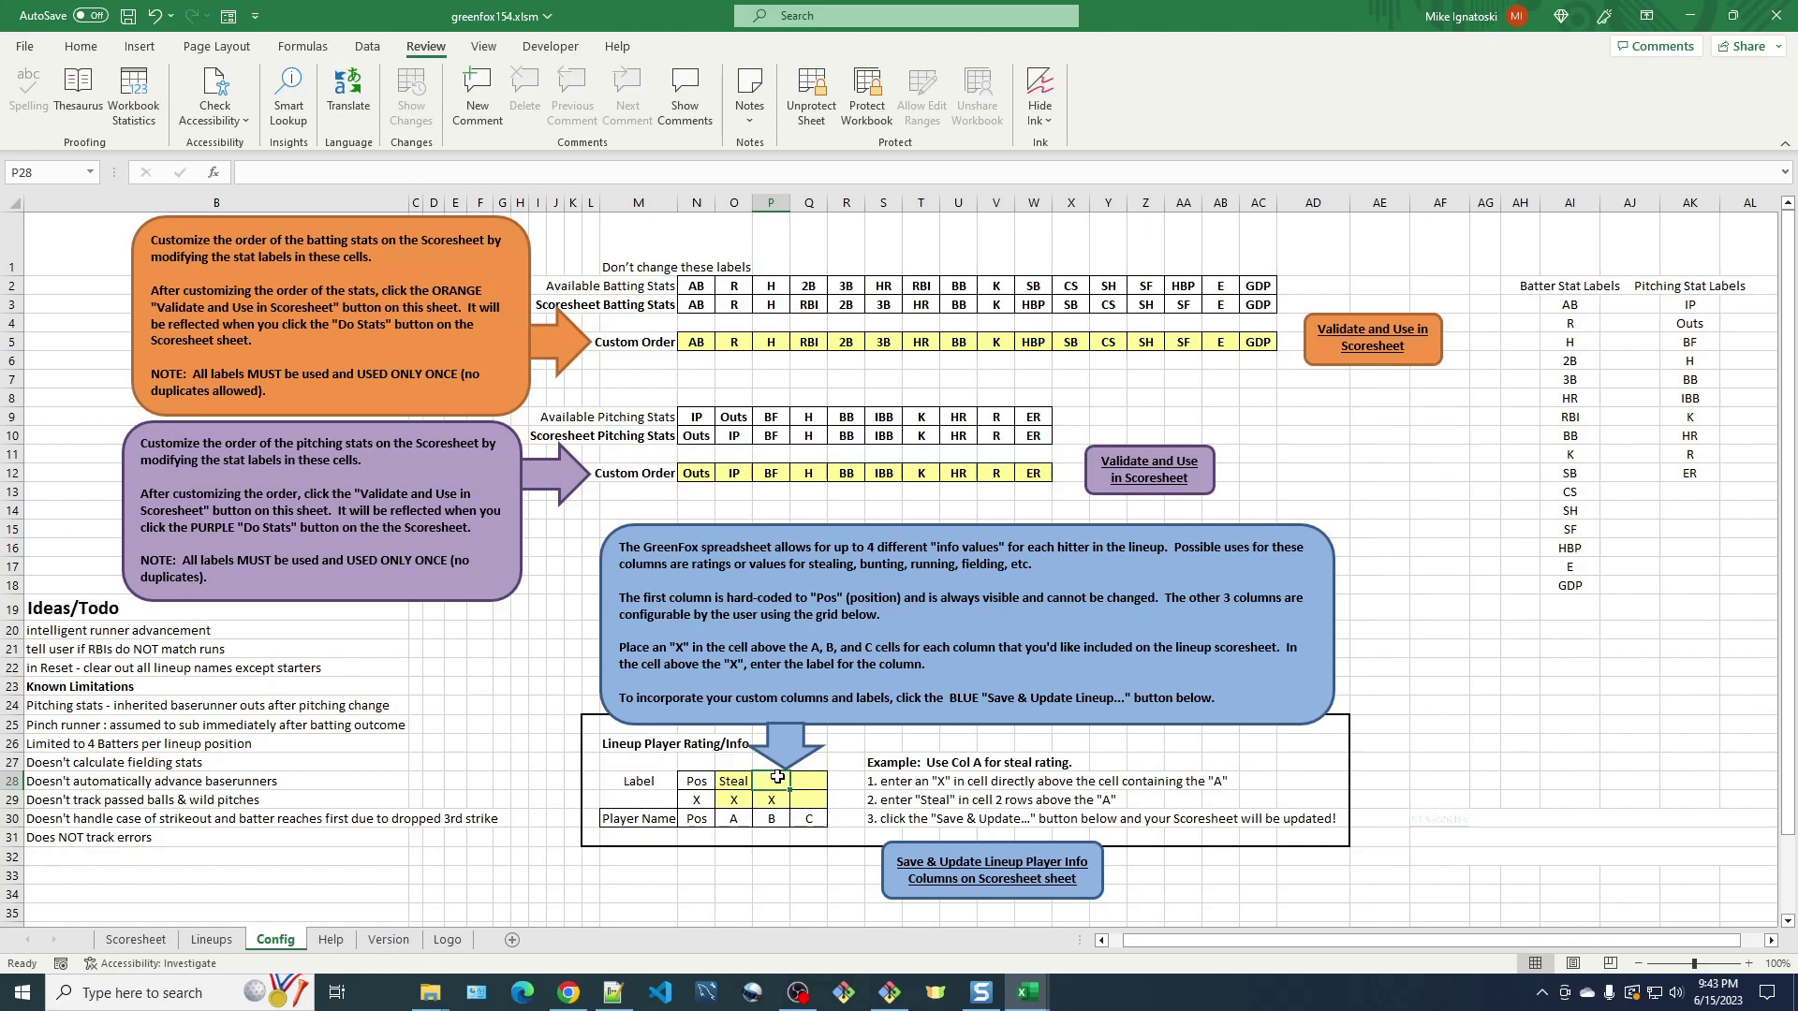
pyautogui.write('R')
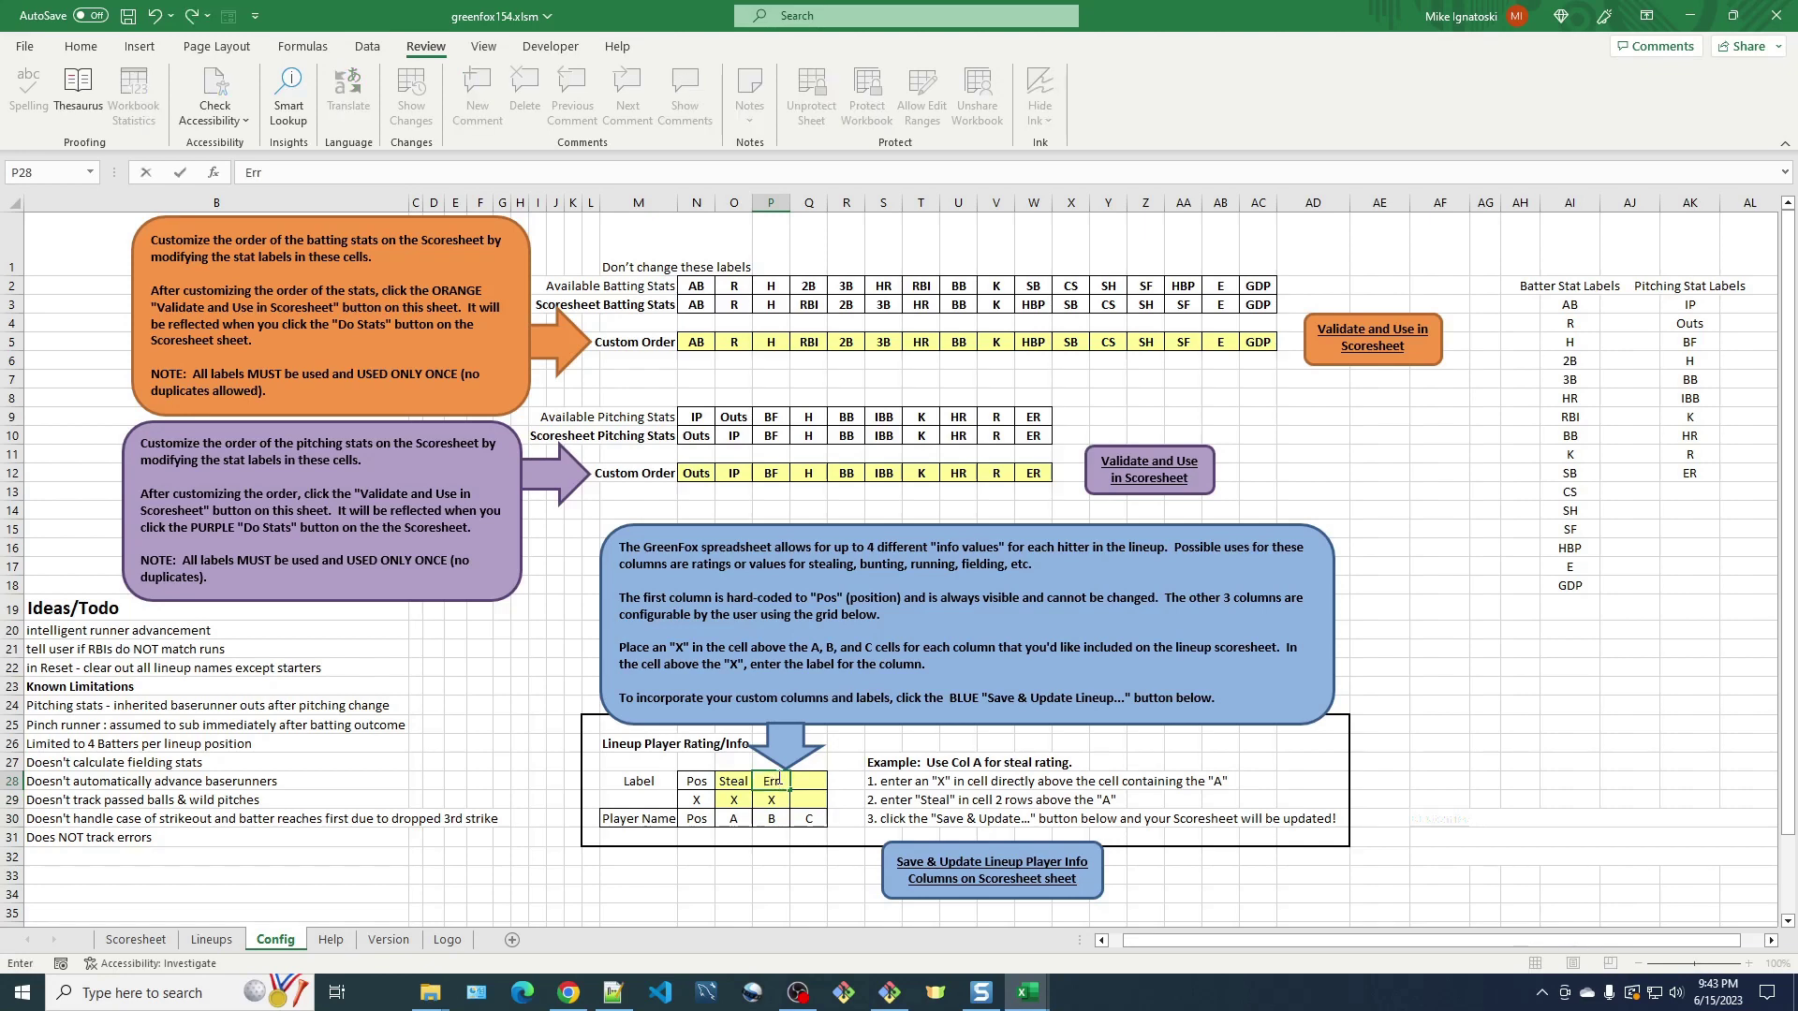
pyautogui.write('rr')
pyautogui.press('Tab')
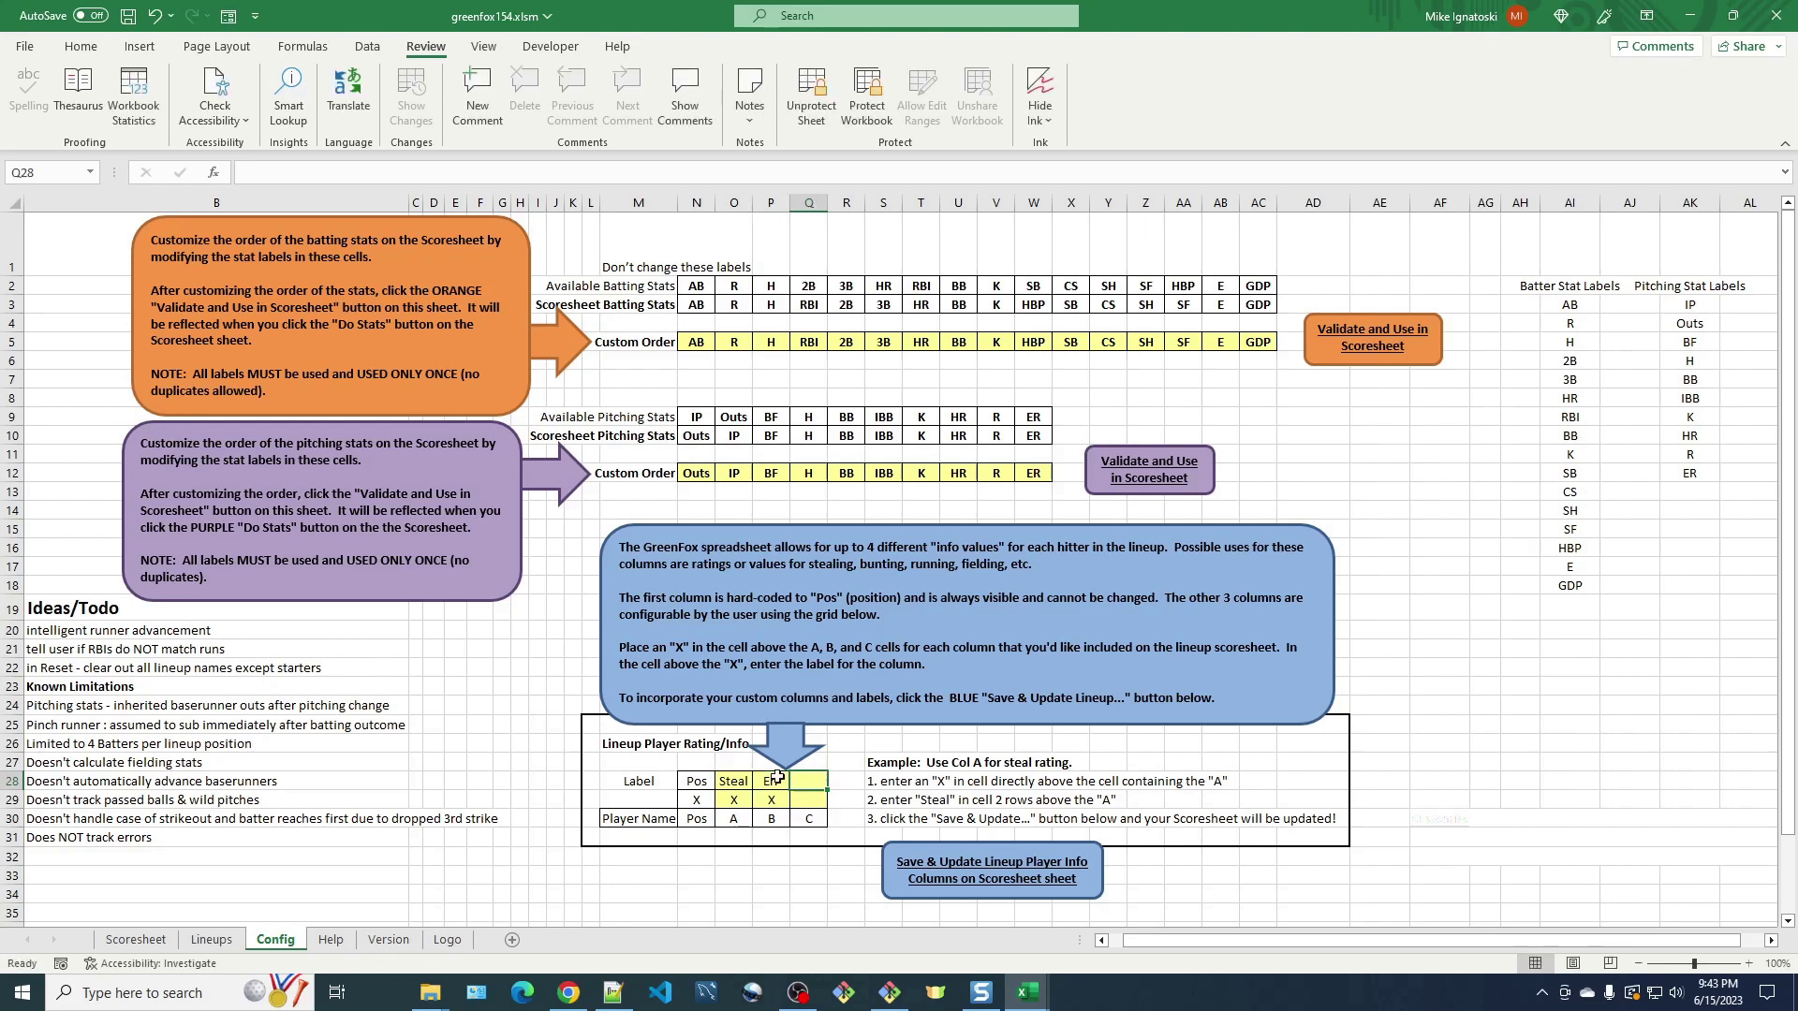
# Label column C as ID without a marker and apply the info columns to the Scoresheet.
pyautogui.press('Down')
pyautogui.write('X')
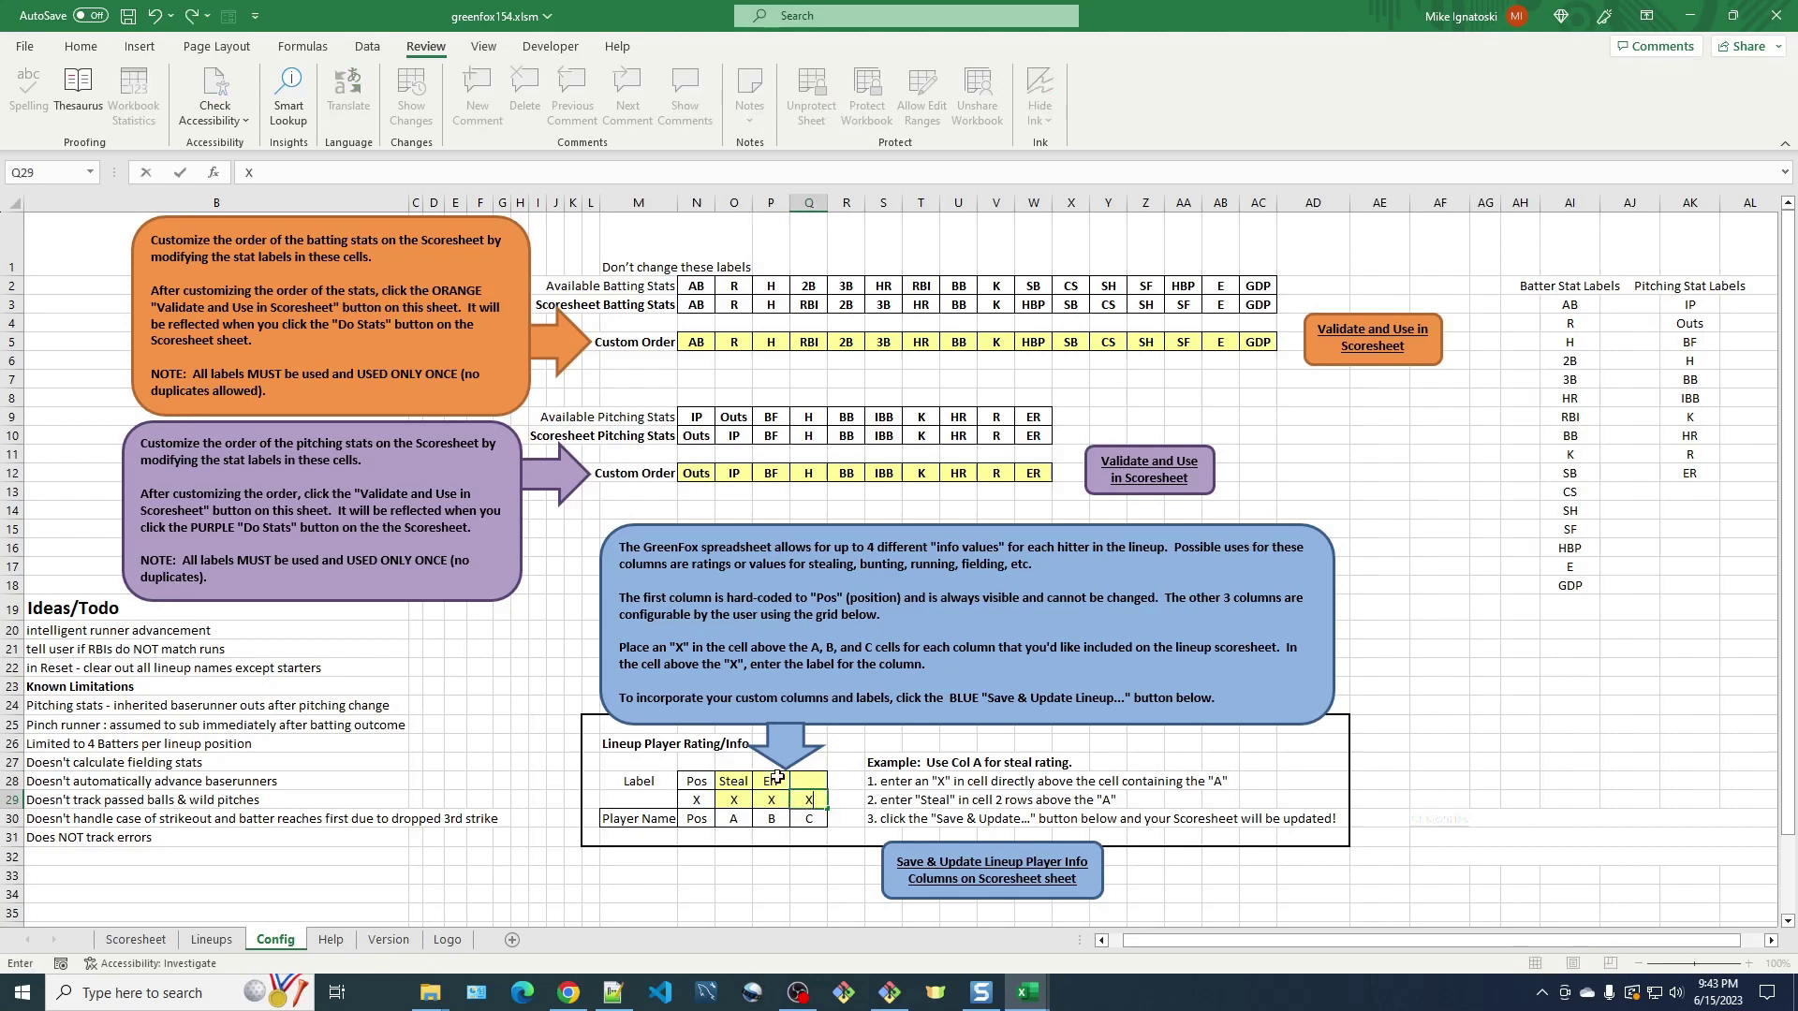
pyautogui.press('Escape')
pyautogui.press('Up')
pyautogui.write('ID')
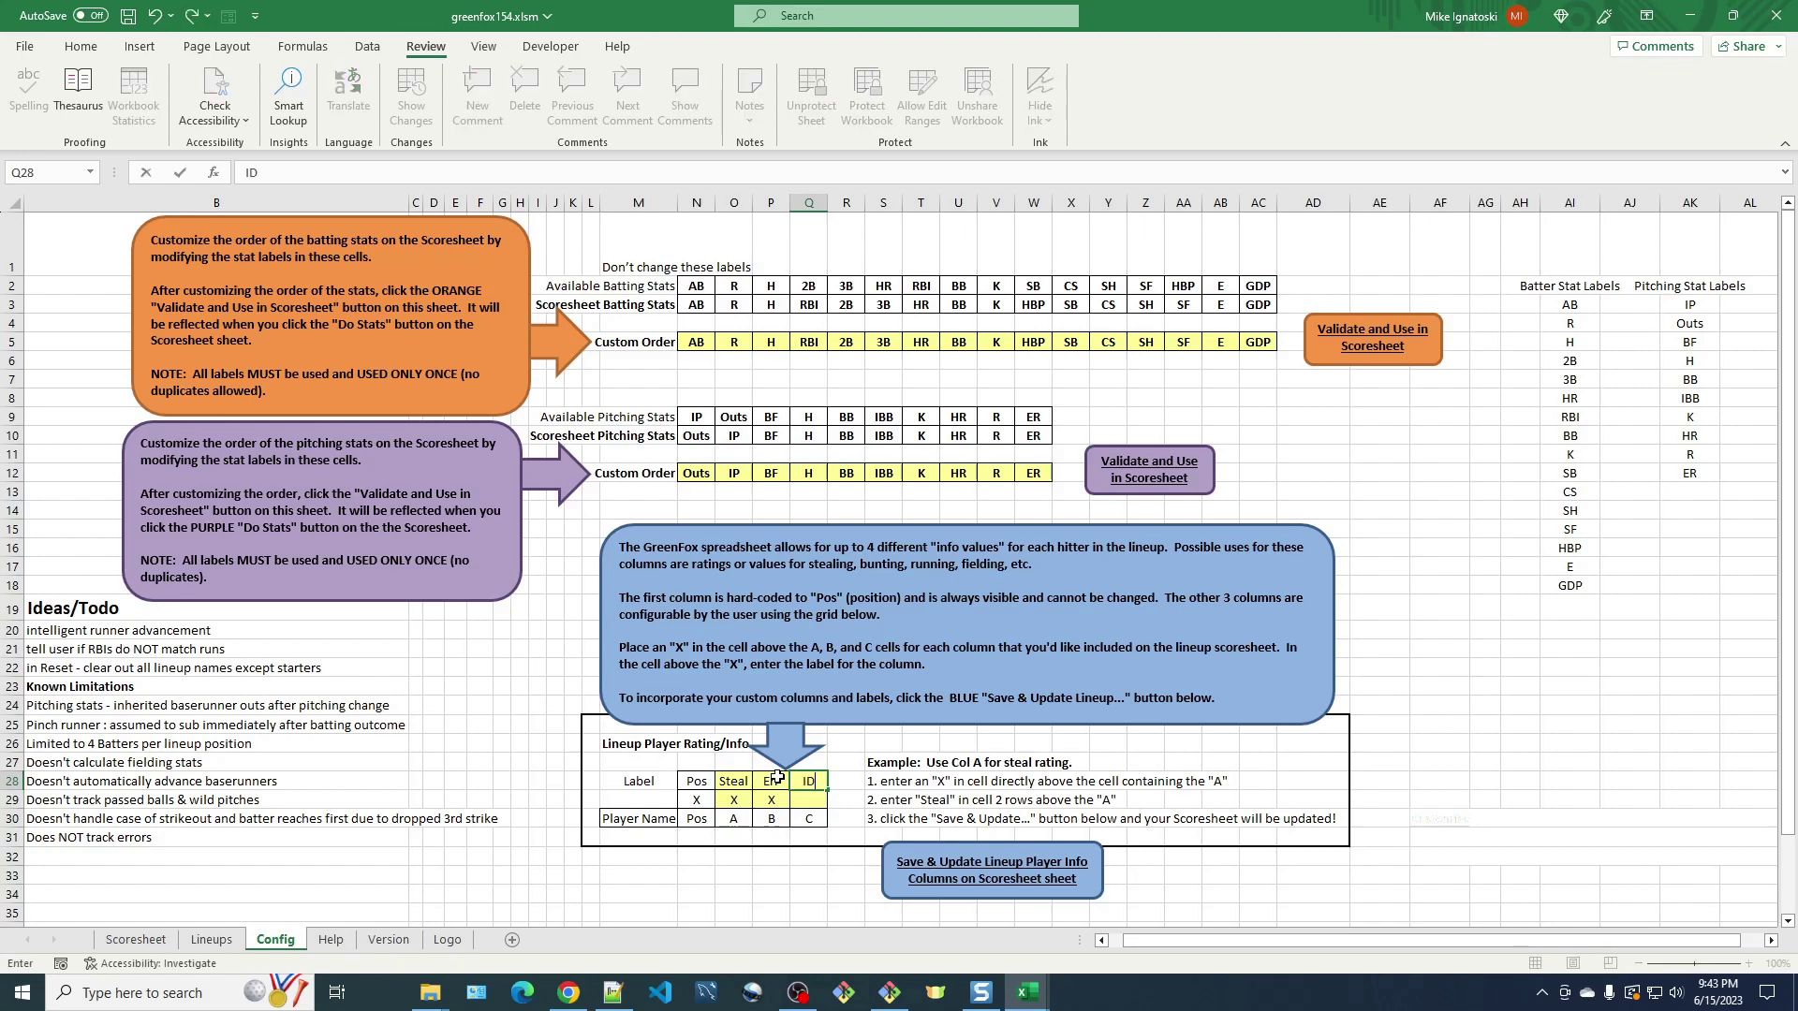
pyautogui.click(807, 798)
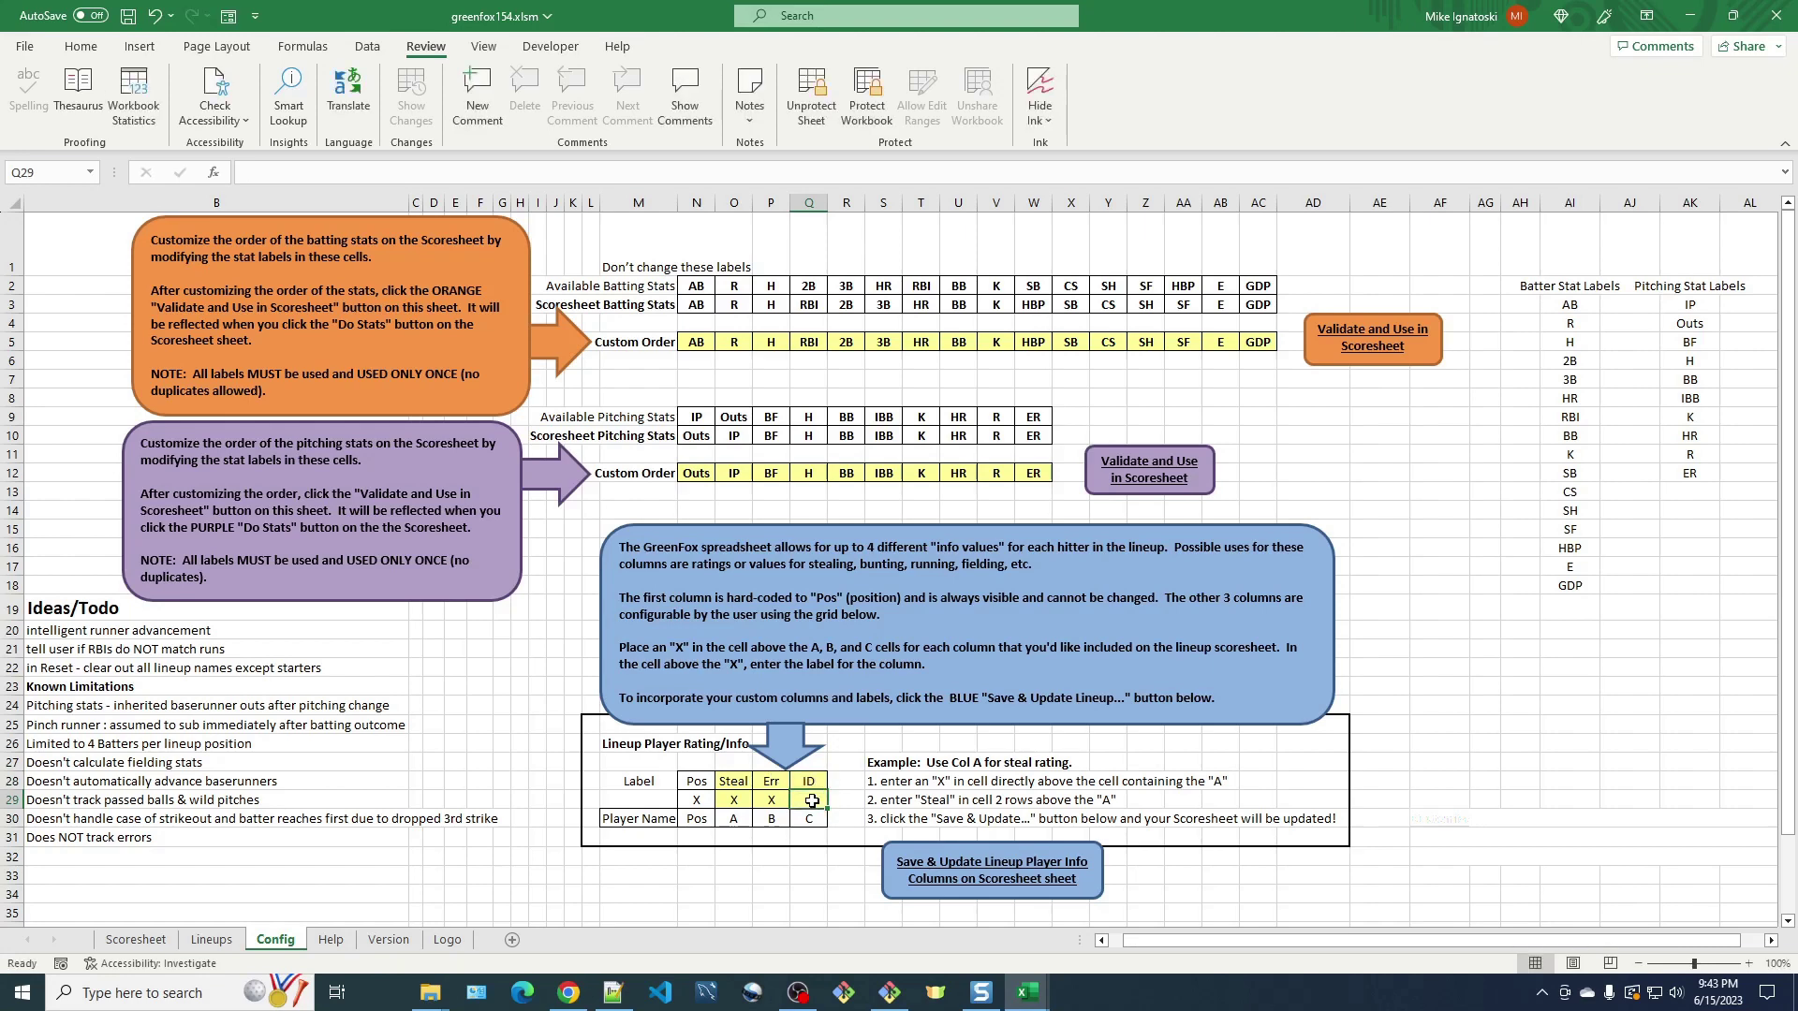
pyautogui.click(1000, 860)
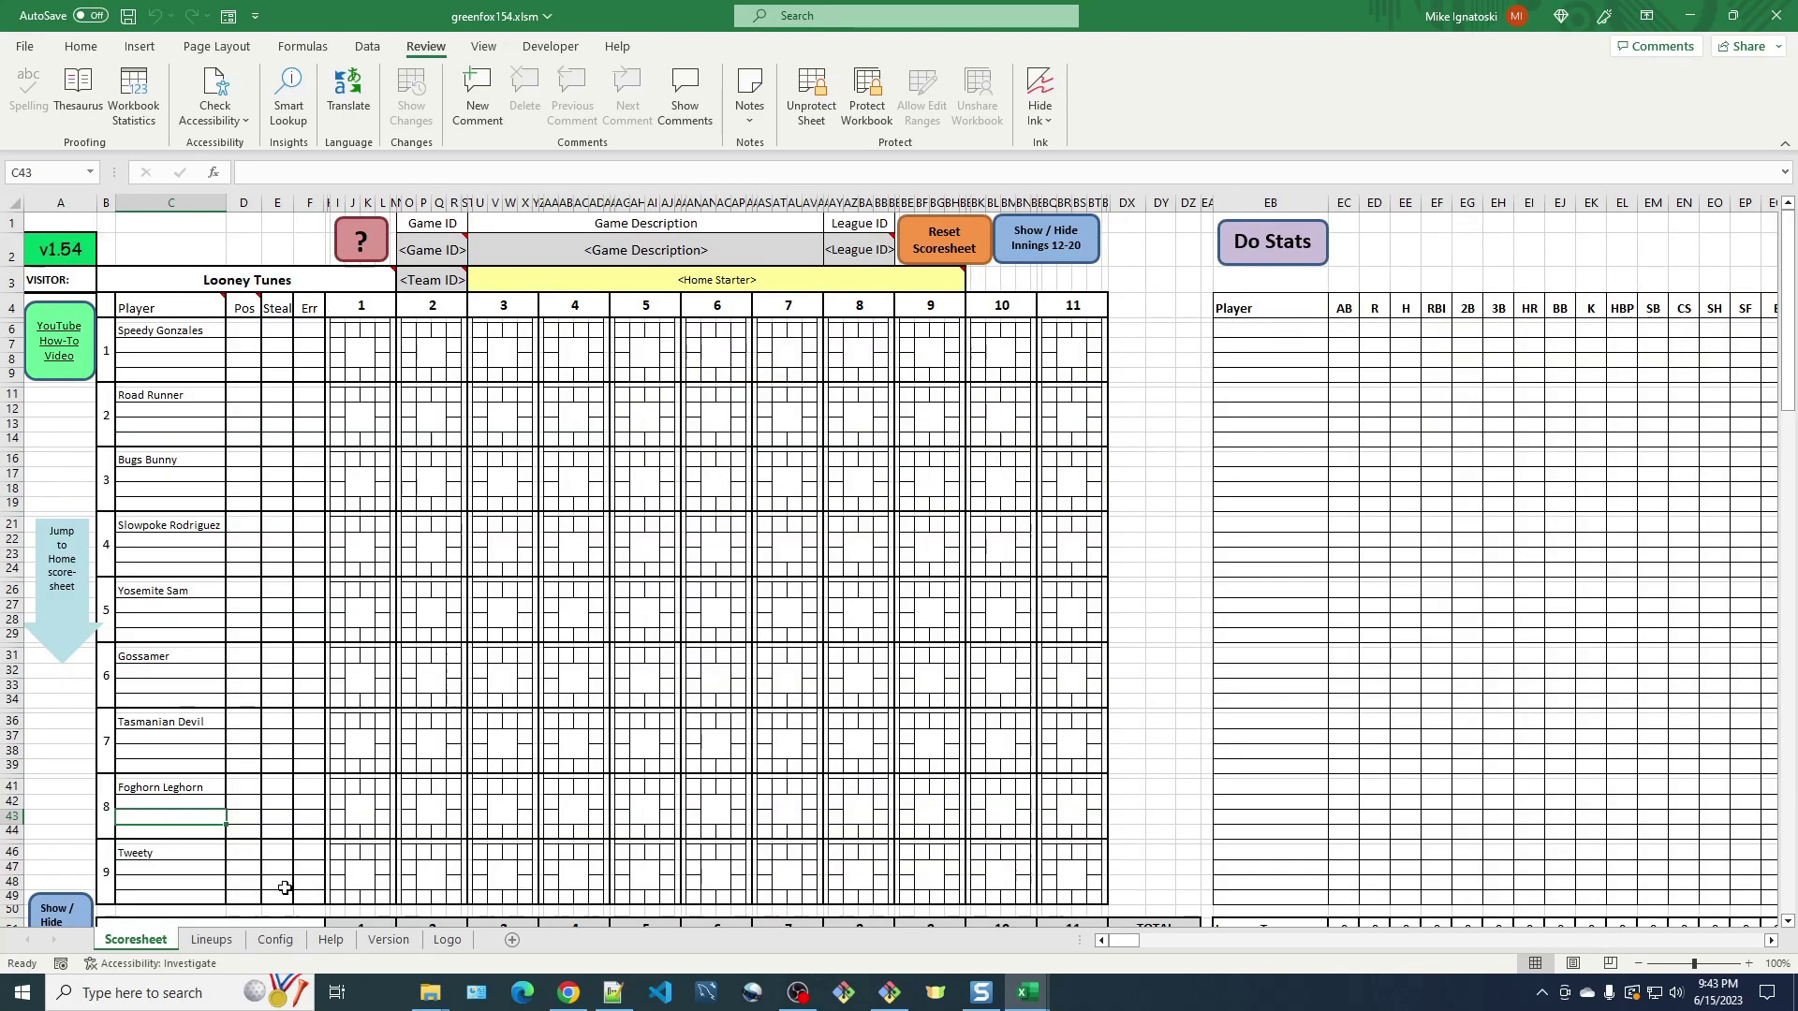
# Return to Config and select the empty marker cell under ID.
pyautogui.click(278, 947)
pyautogui.click(804, 805)
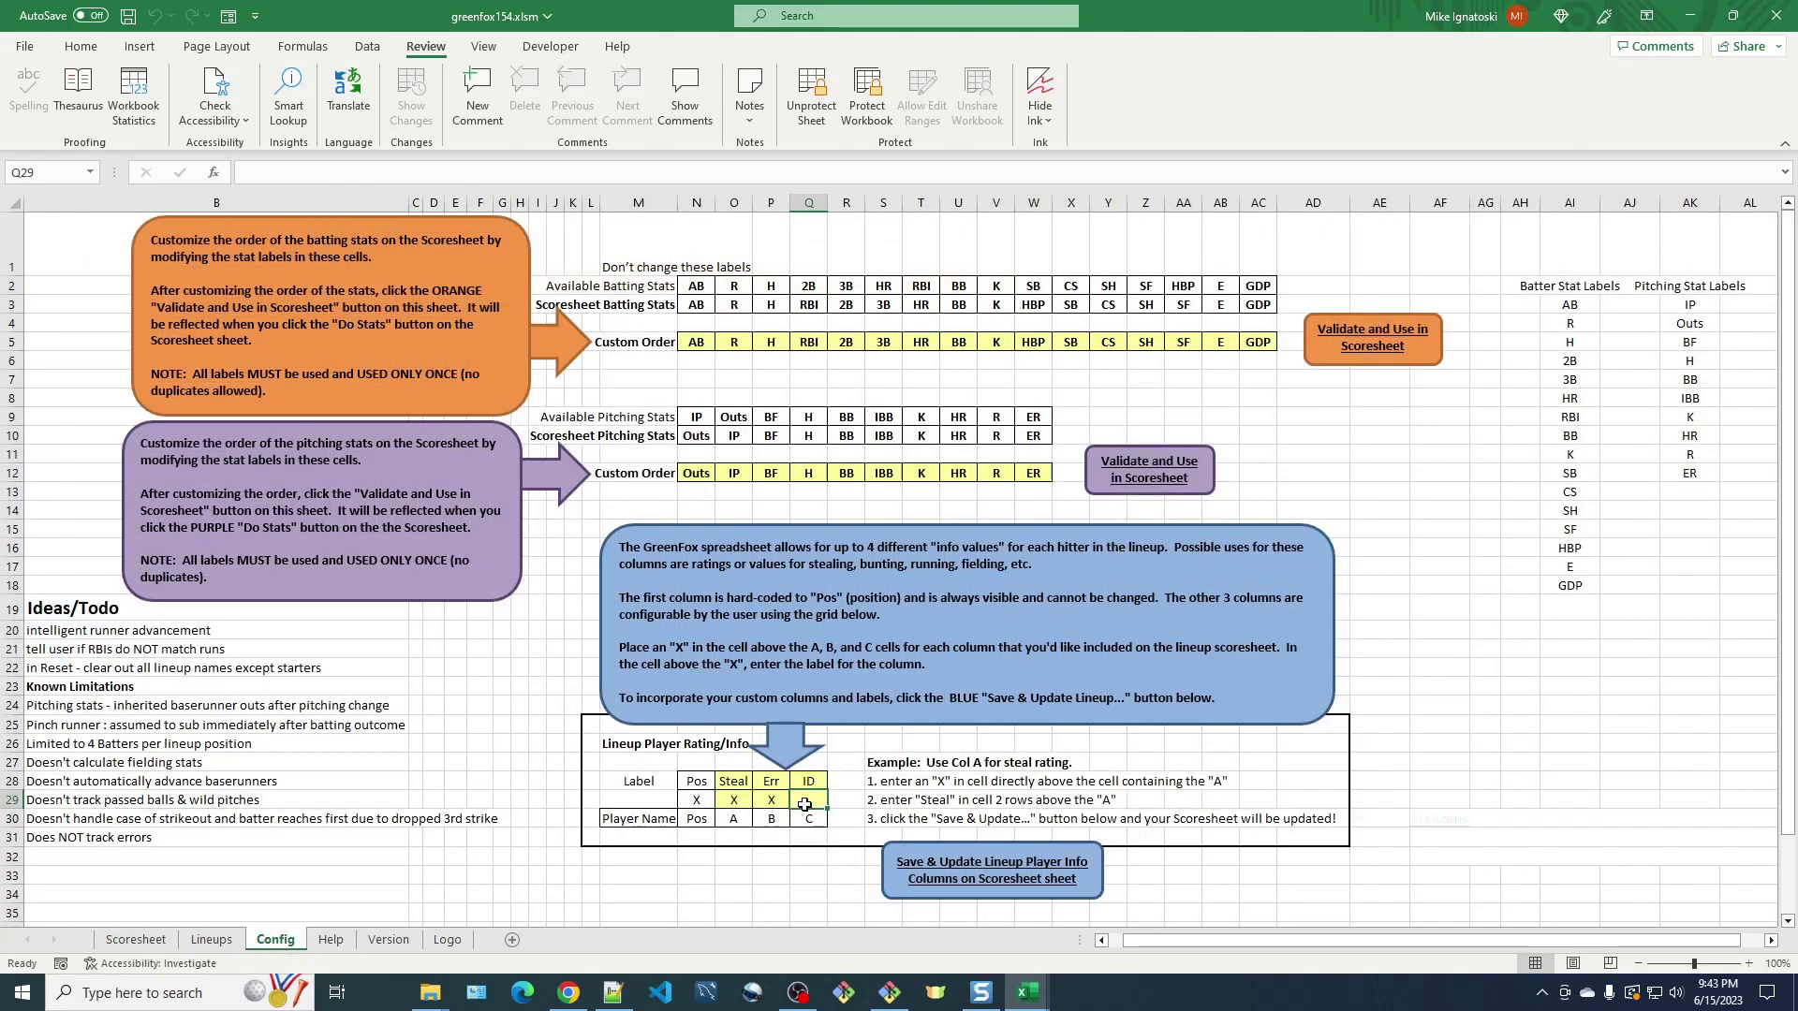
# Mark ID with an X in Q29 and apply so the Scoresheet gains an ID column.
pyautogui.write('X')
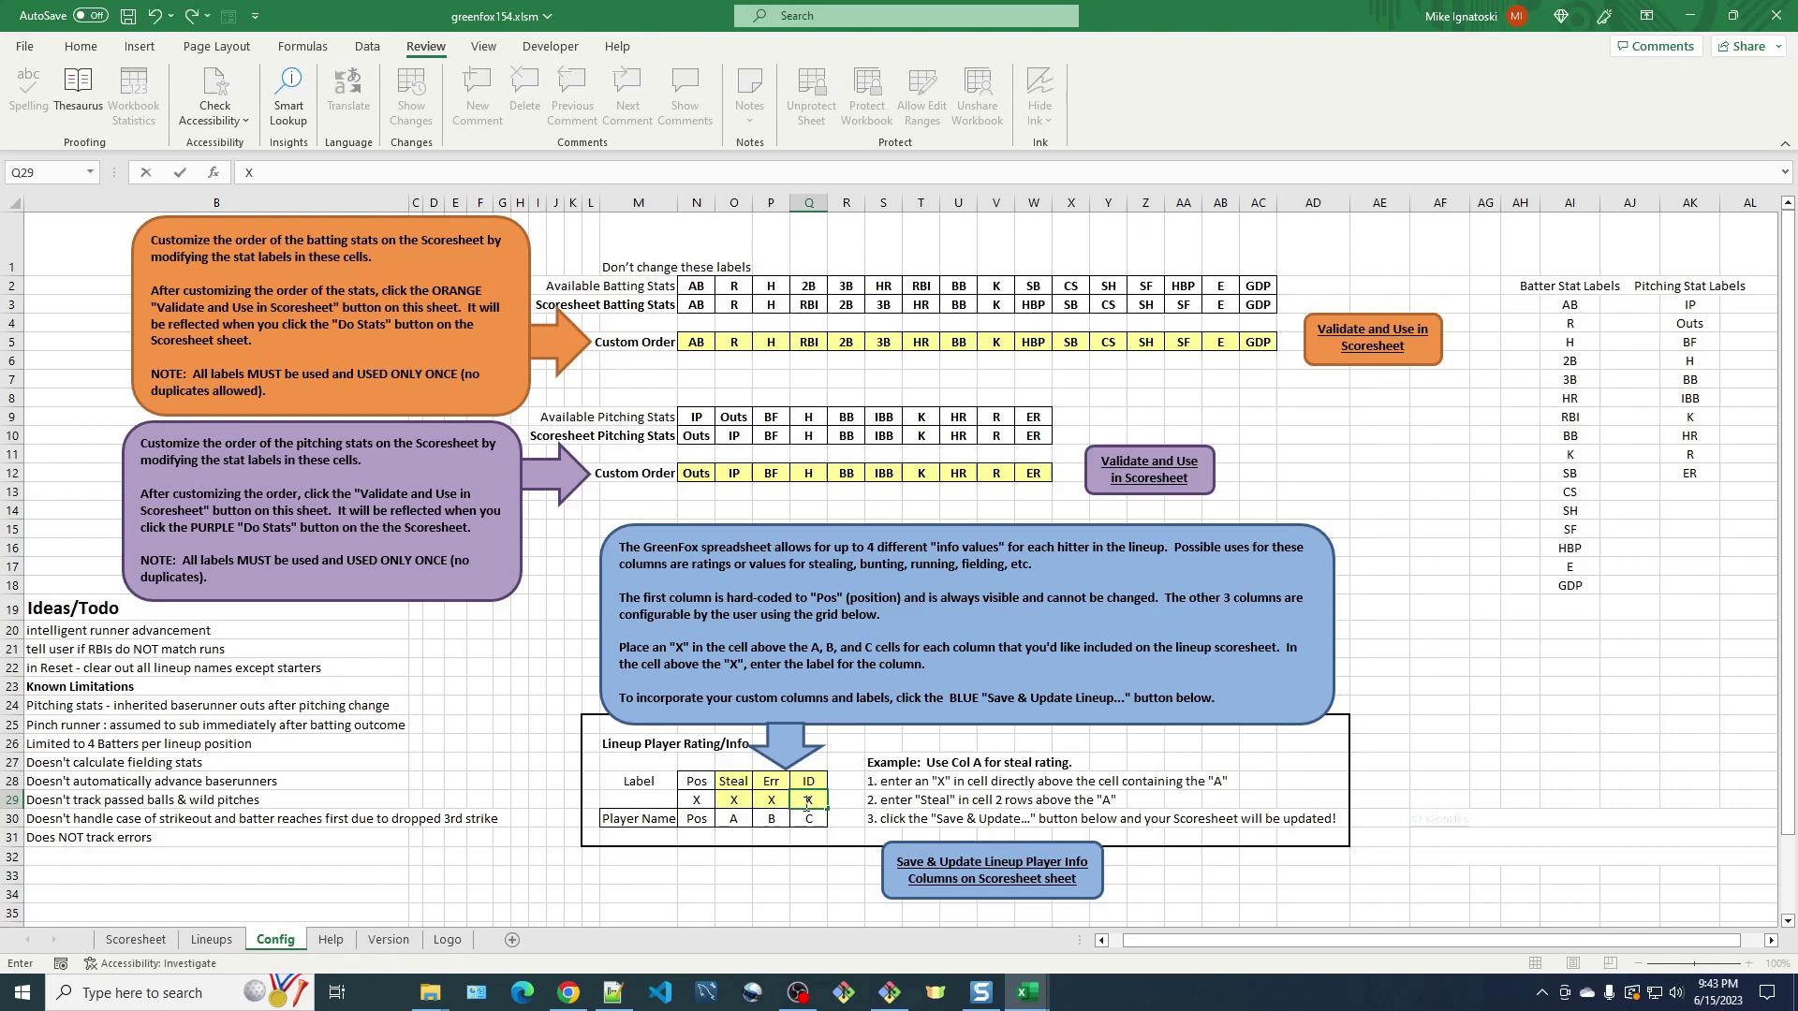
pyautogui.click(991, 869)
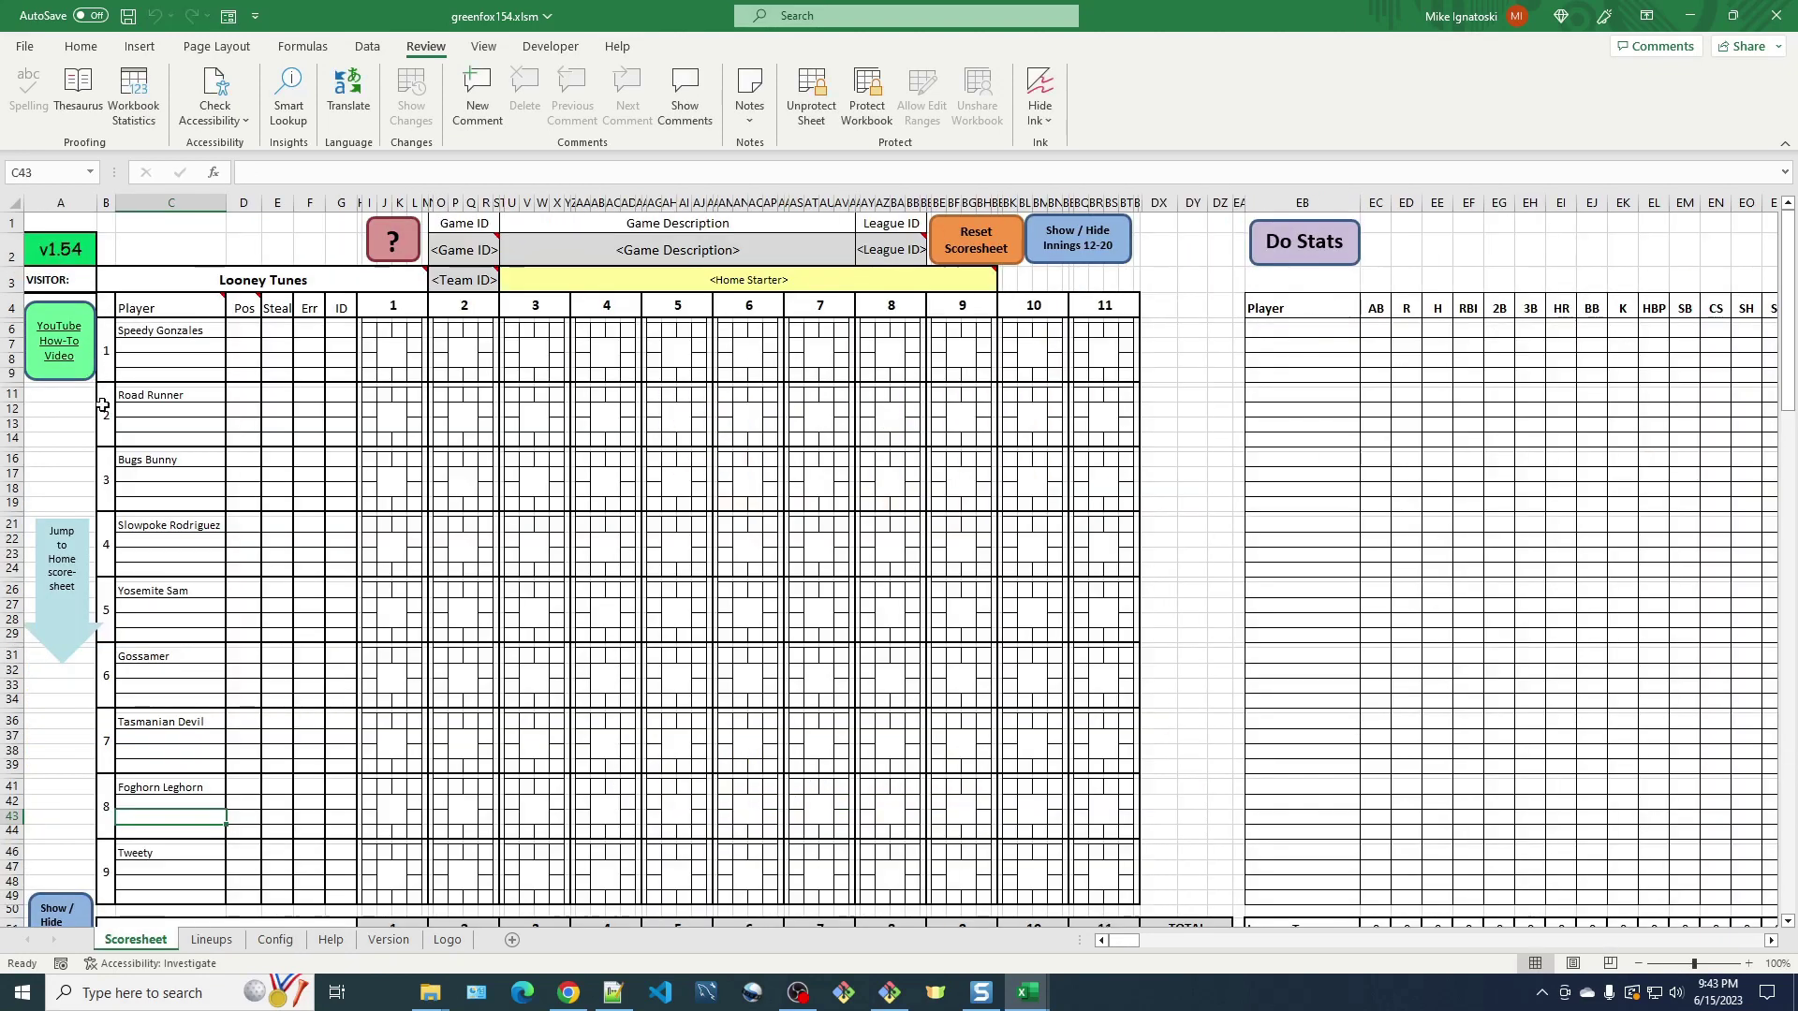
pyautogui.moveTo(250, 312)
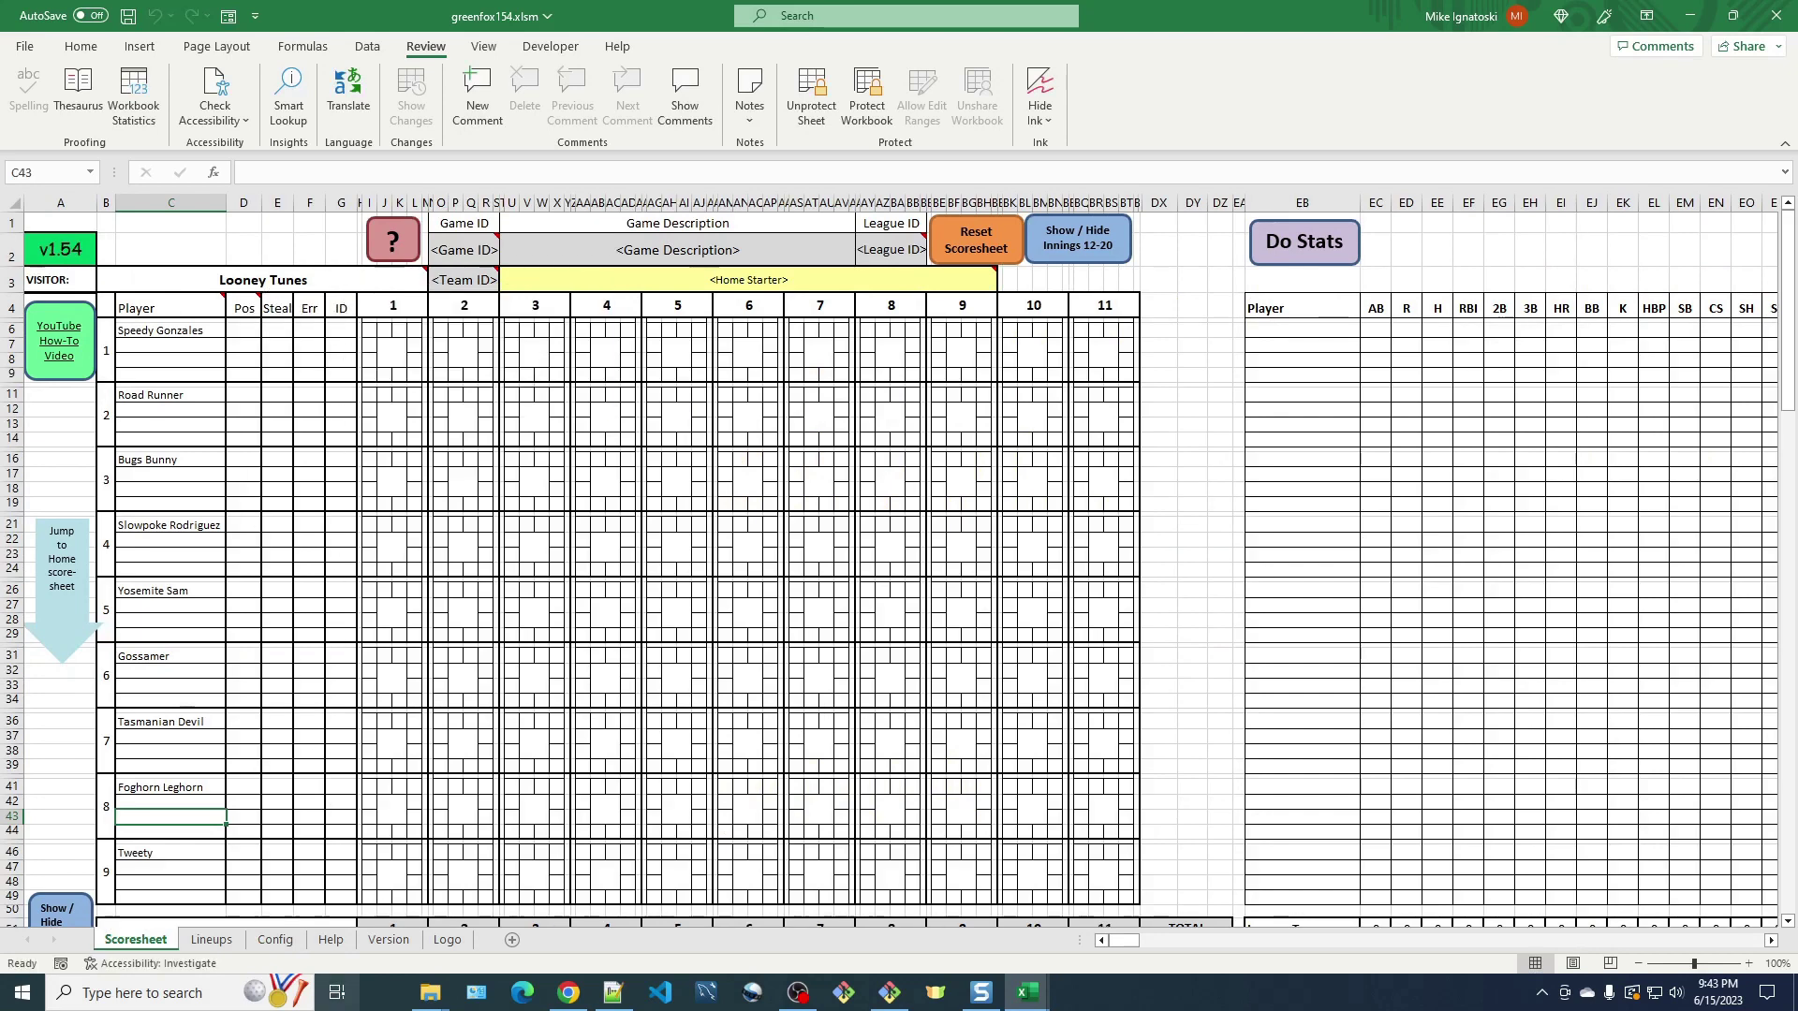
# On Config, clear the X markers under Steal, Err and ID.
pyautogui.click(277, 940)
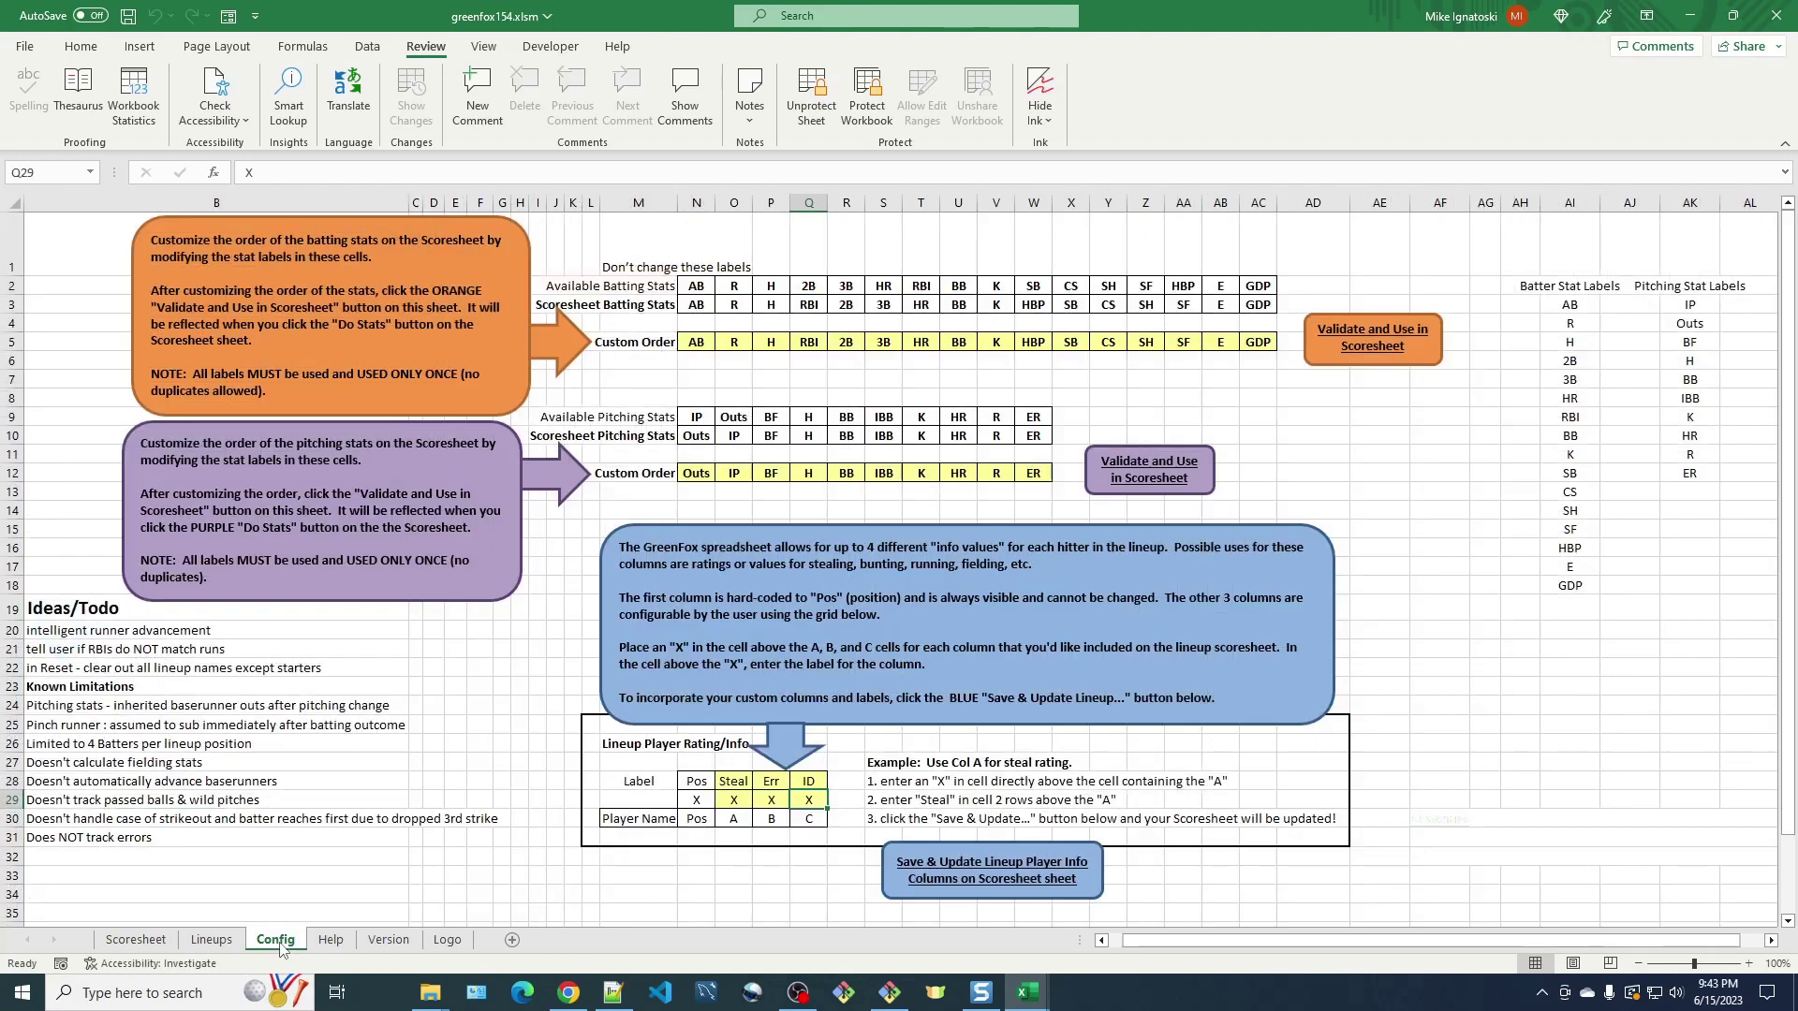
pyautogui.click(735, 796)
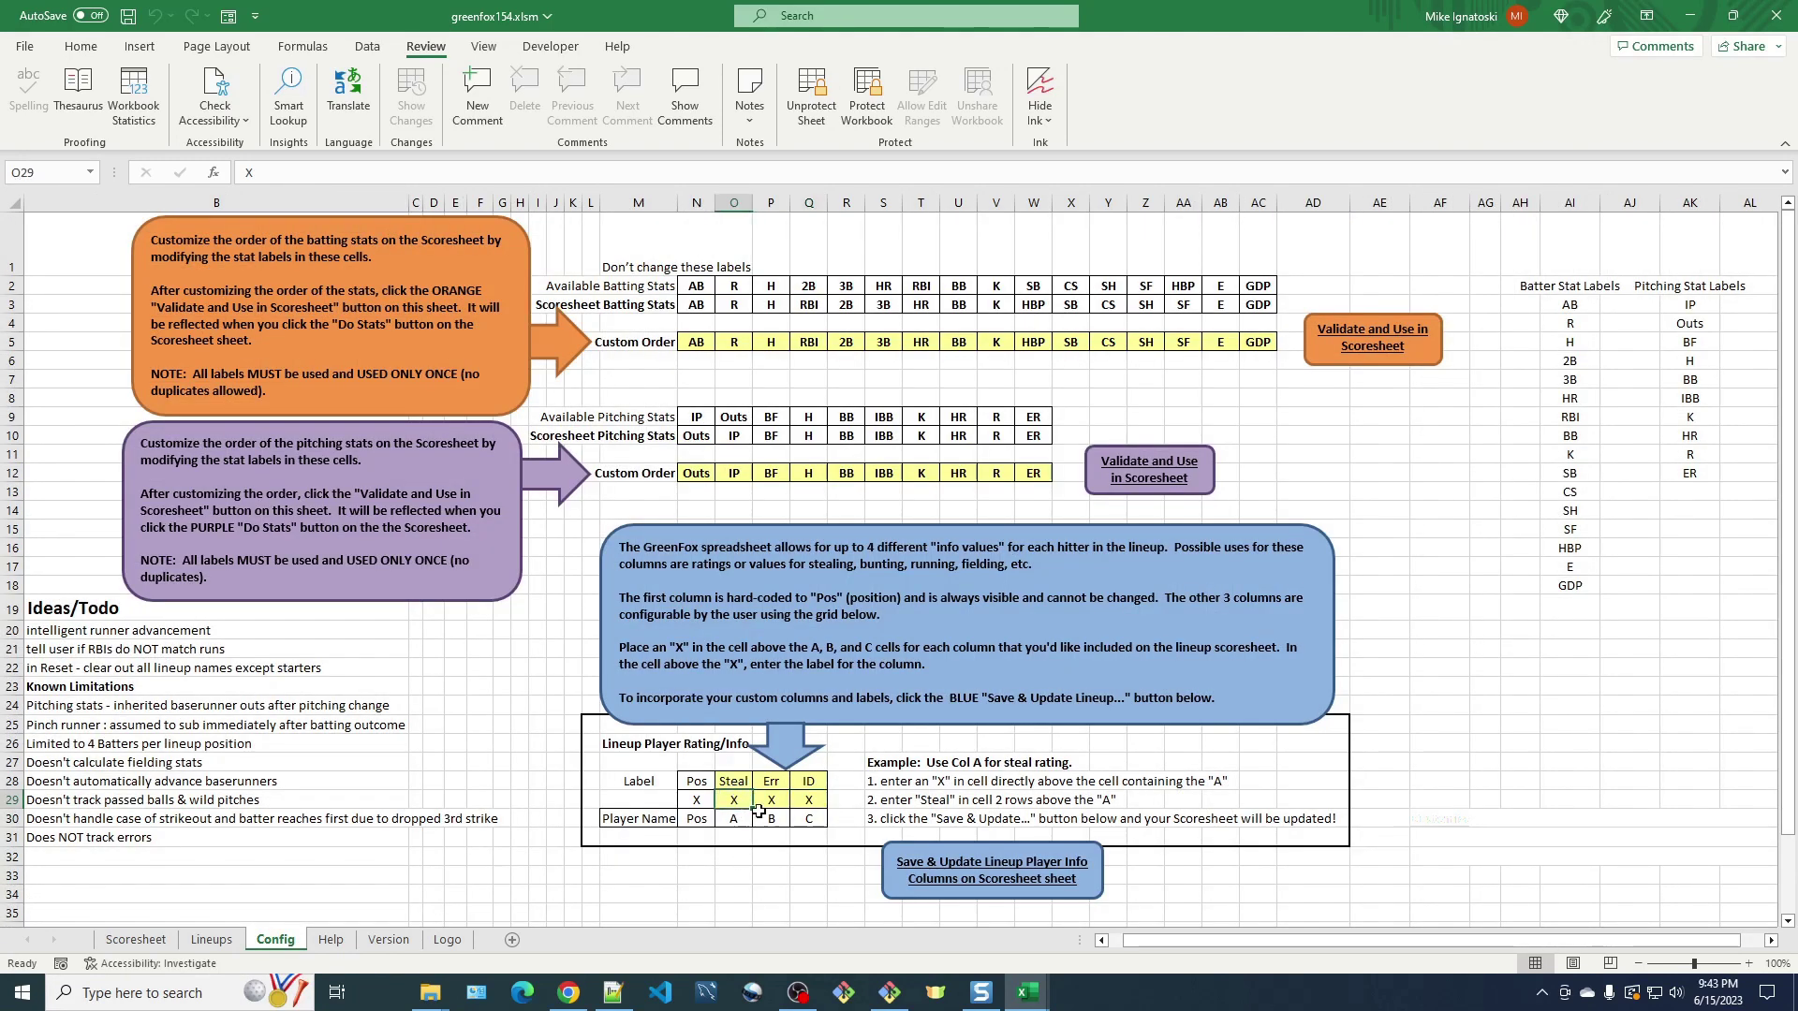
pyautogui.press('Right')
pyautogui.press('Delete')
pyautogui.press('Right')
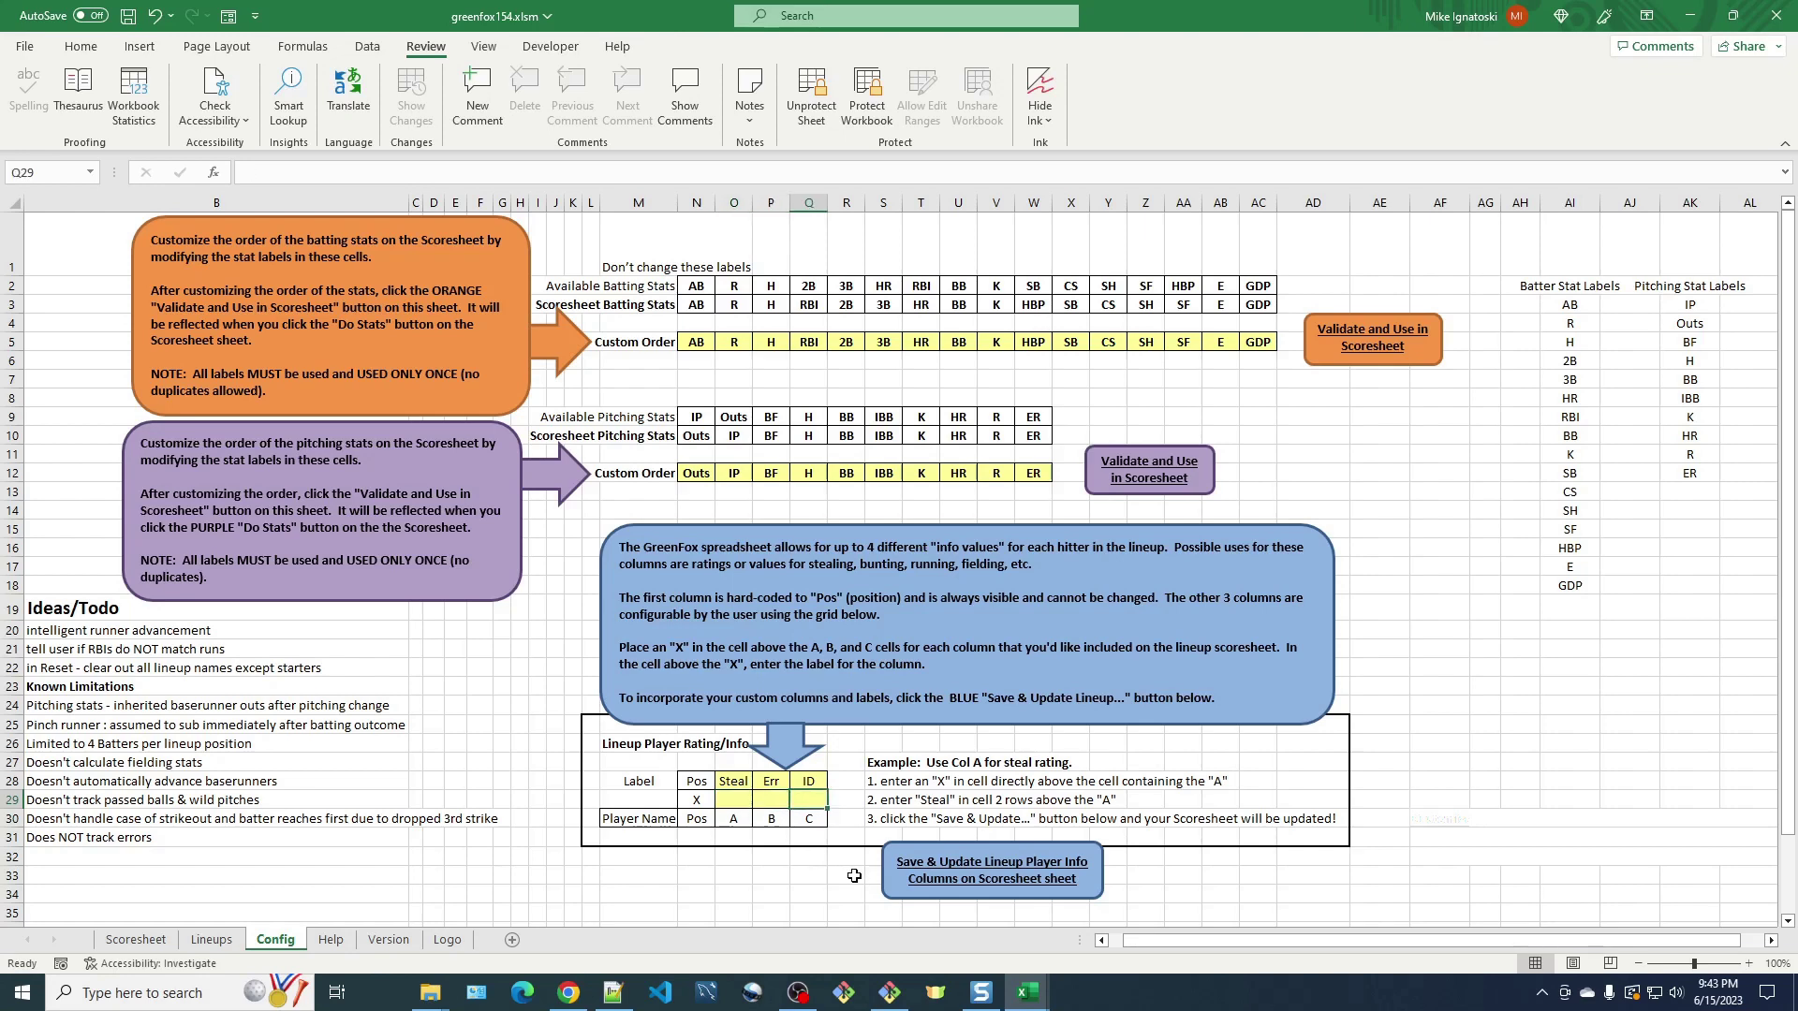
pyautogui.click(742, 802)
# Mark only Err with an X in P29 and apply the info columns to the Scoresheet.
pyautogui.click(773, 801)
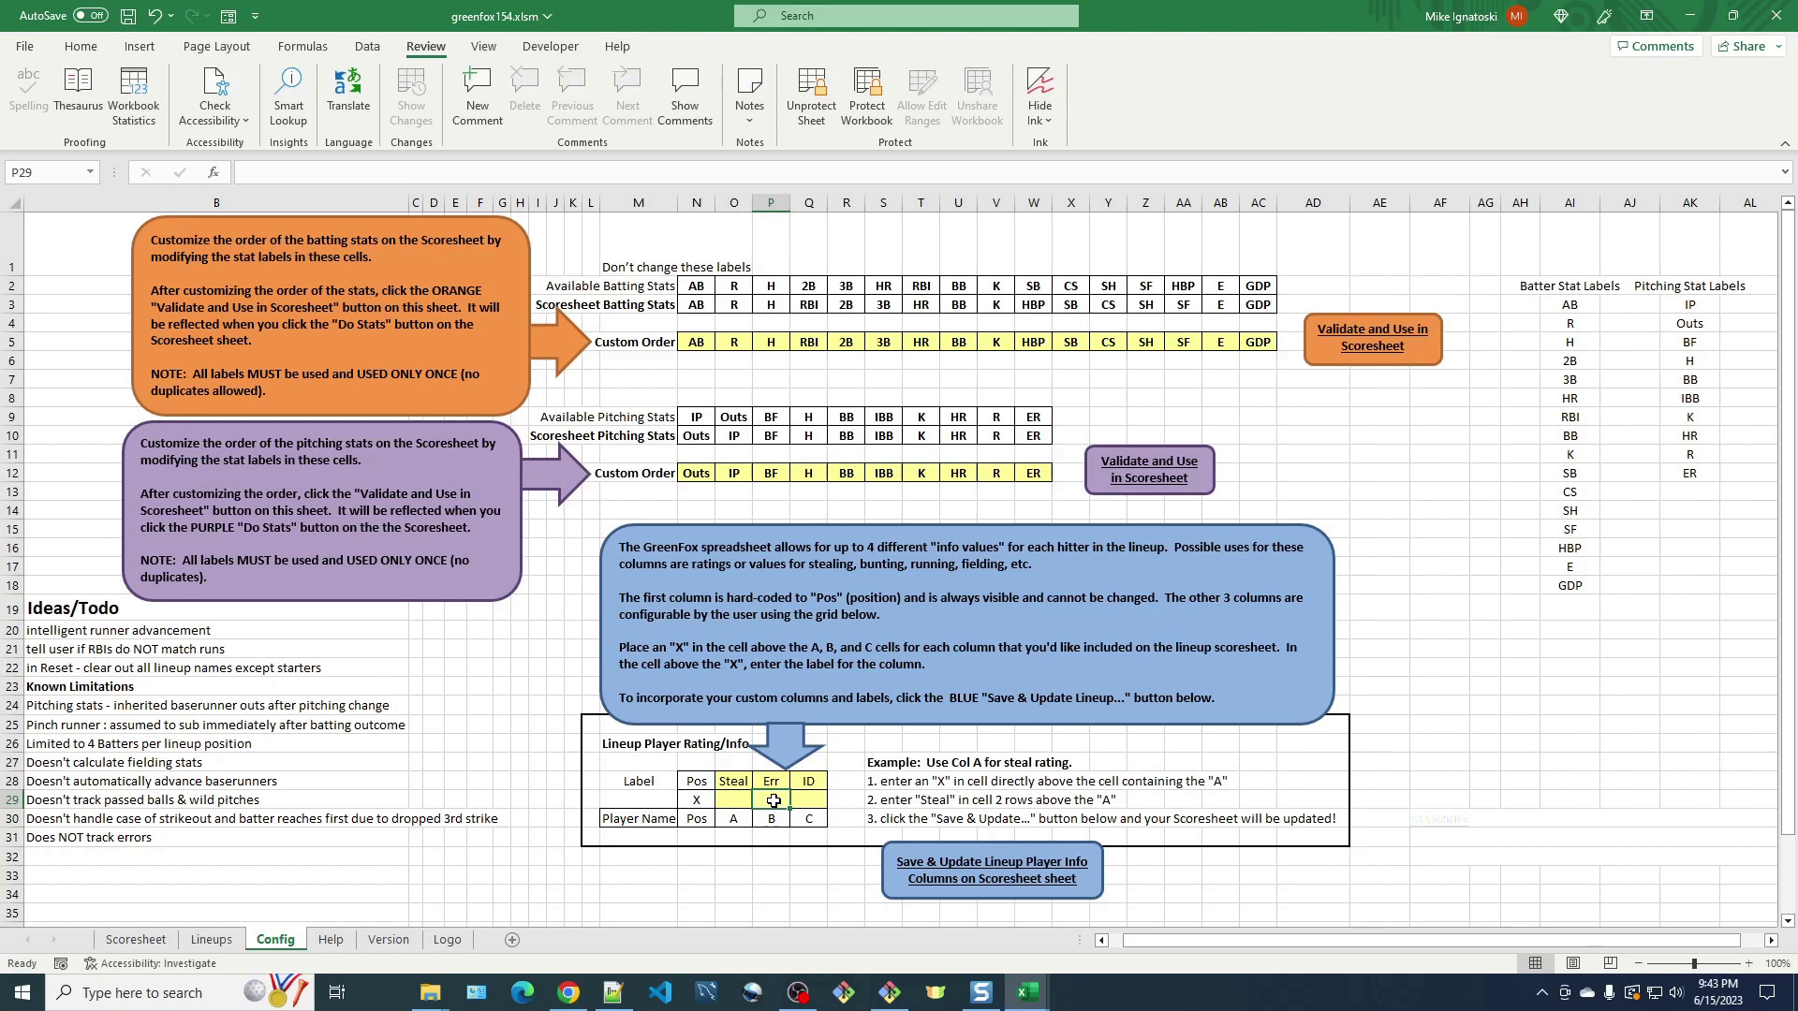
pyautogui.write('X')
pyautogui.press('Tab')
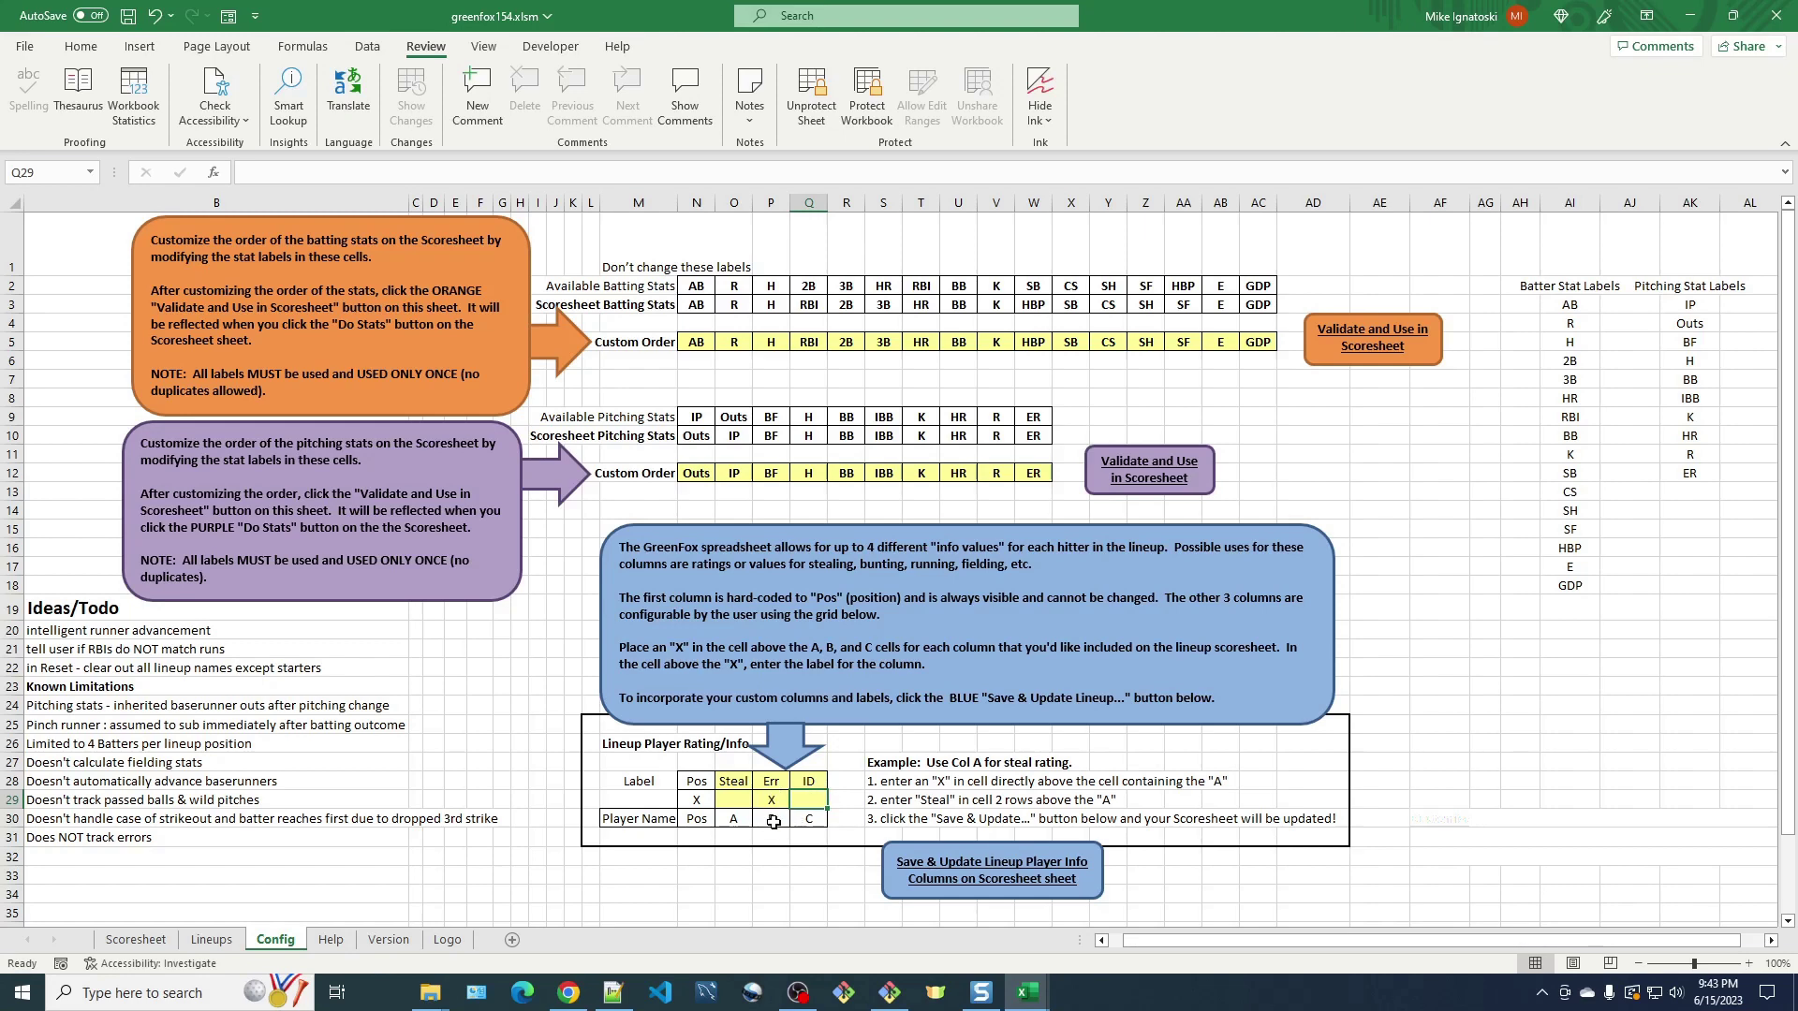
pyautogui.click(953, 870)
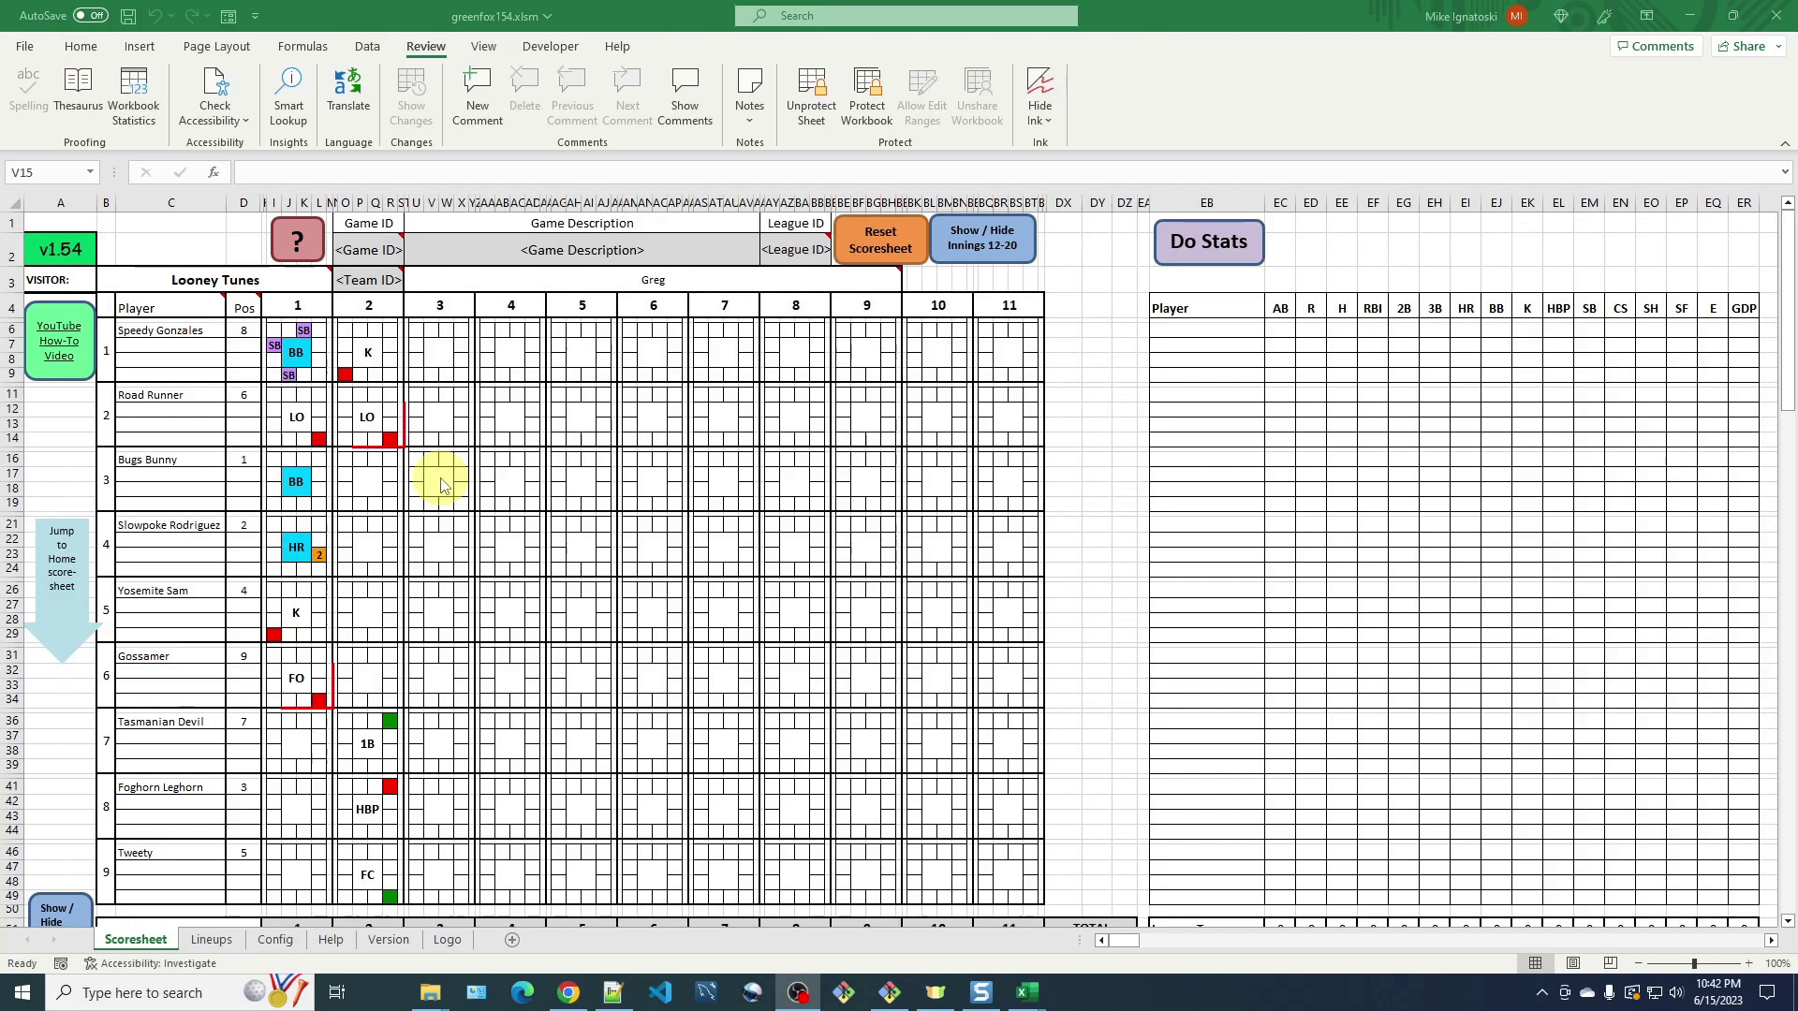
# Bring up the Scoresheet Batter Block Key showing the bases, SB & CS, RBI and result areas.
pyautogui.click(311, 248)
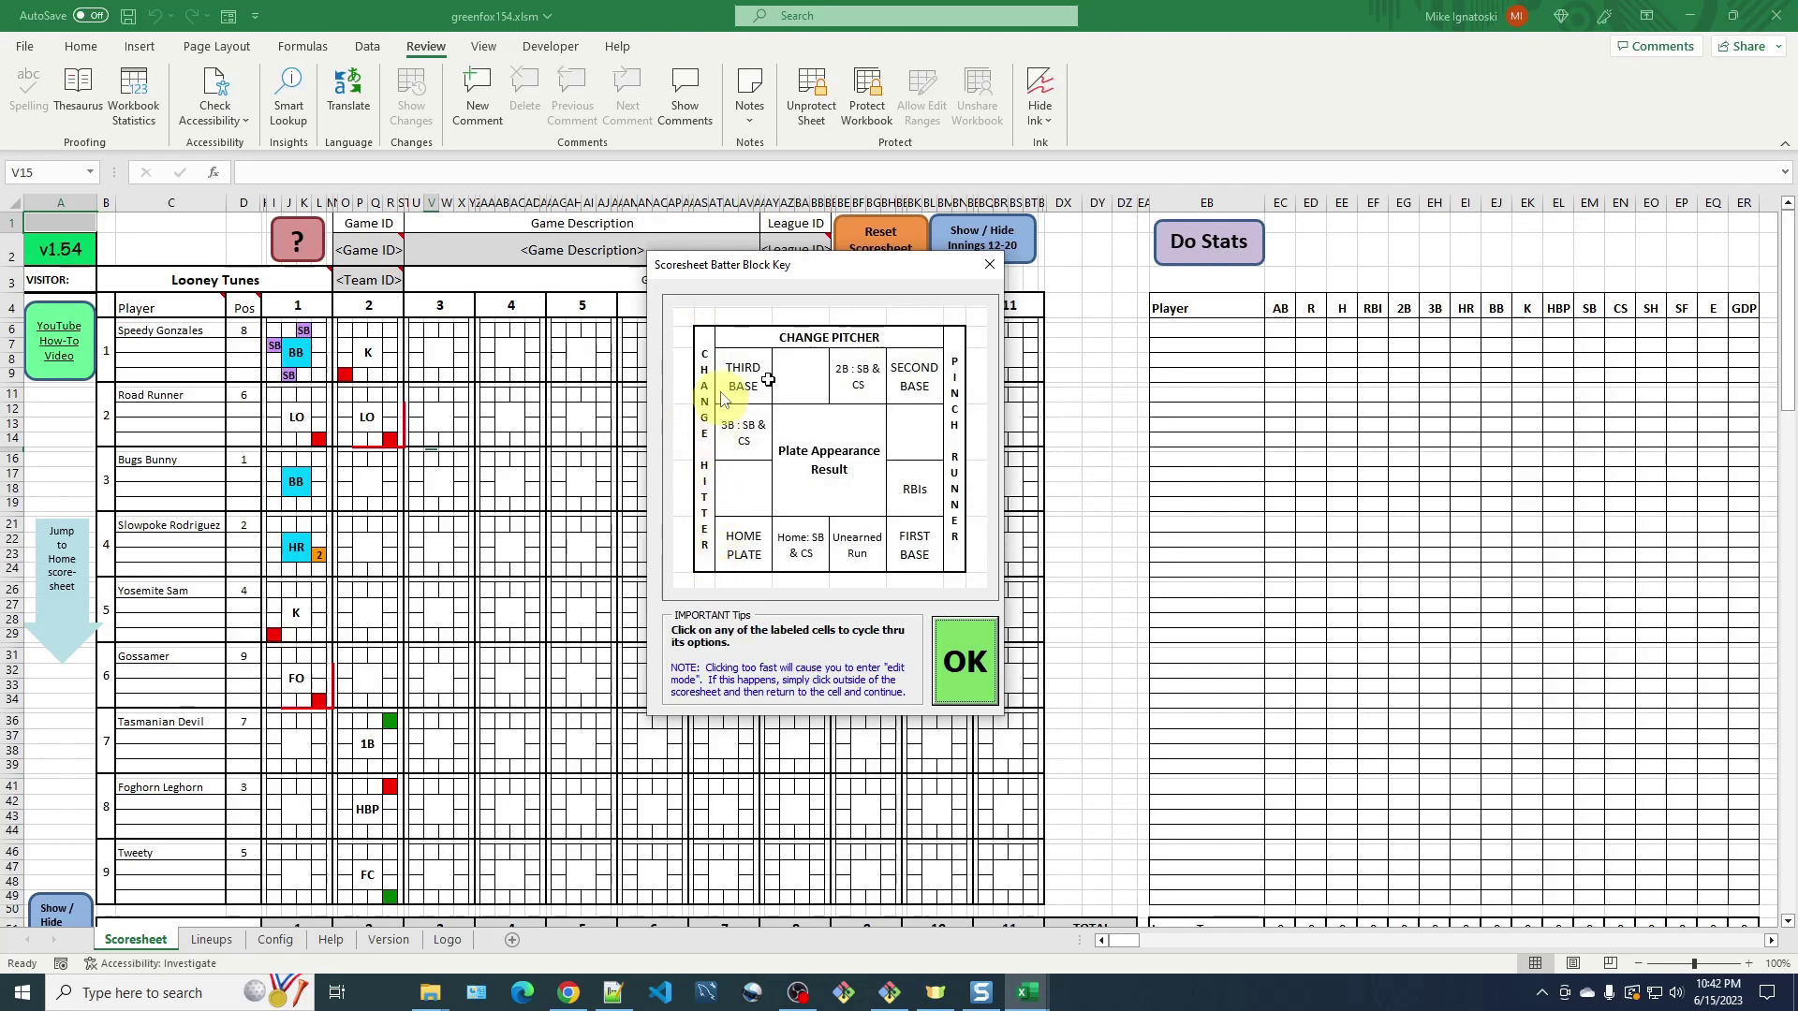
pyautogui.click(965, 674)
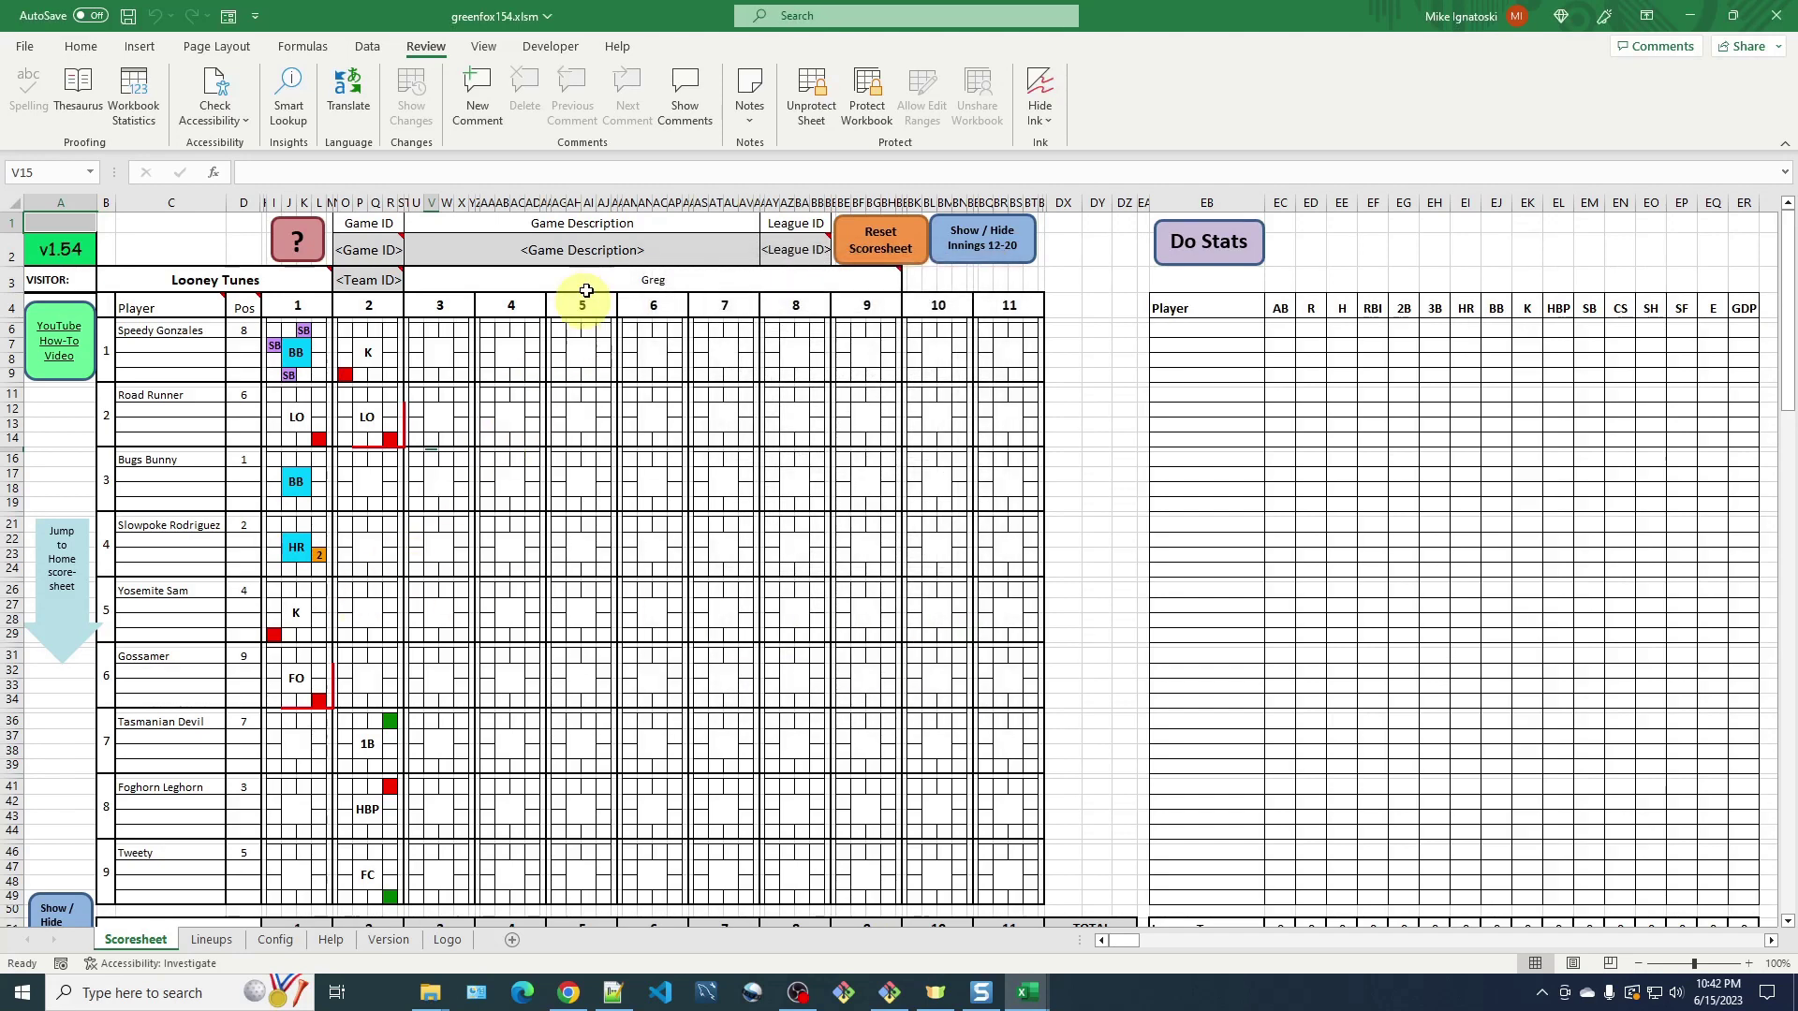
# Mark a pitching change before Bugs Bunny's inning-3 at-bat and append 'Oliver' after Greg in T3.
pyautogui.click(448, 450)
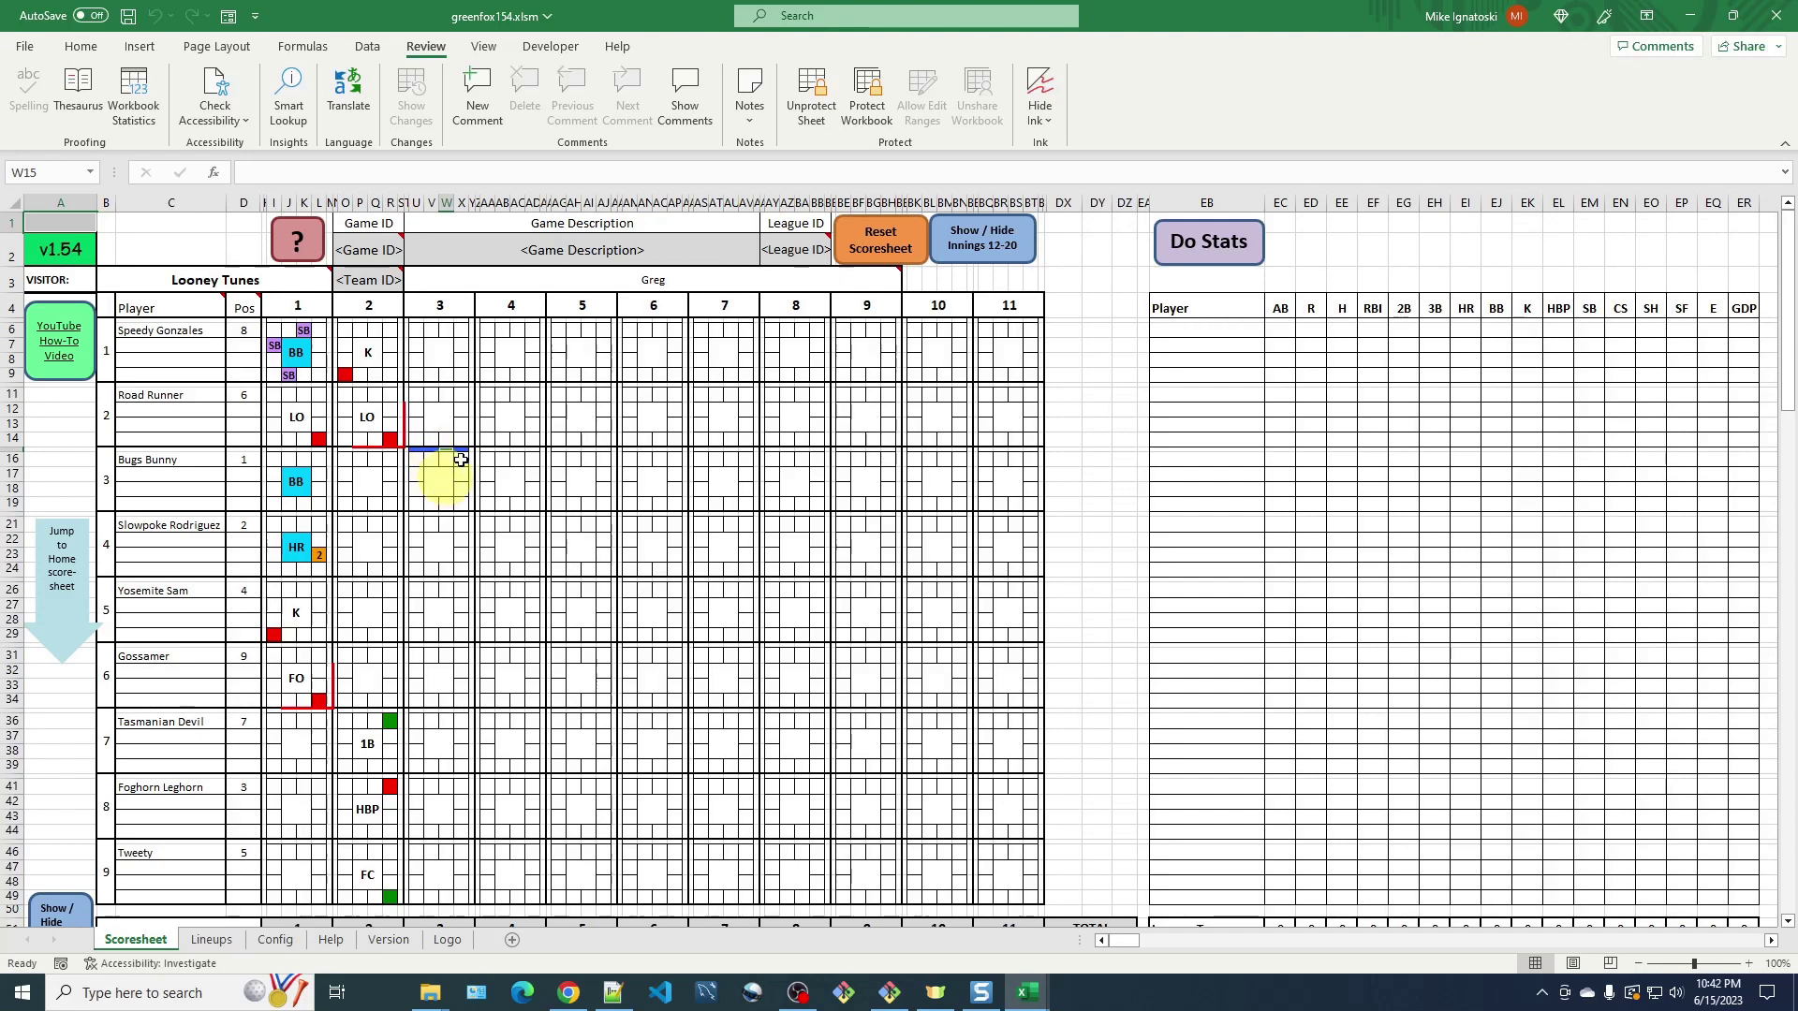
pyautogui.moveTo(696, 284)
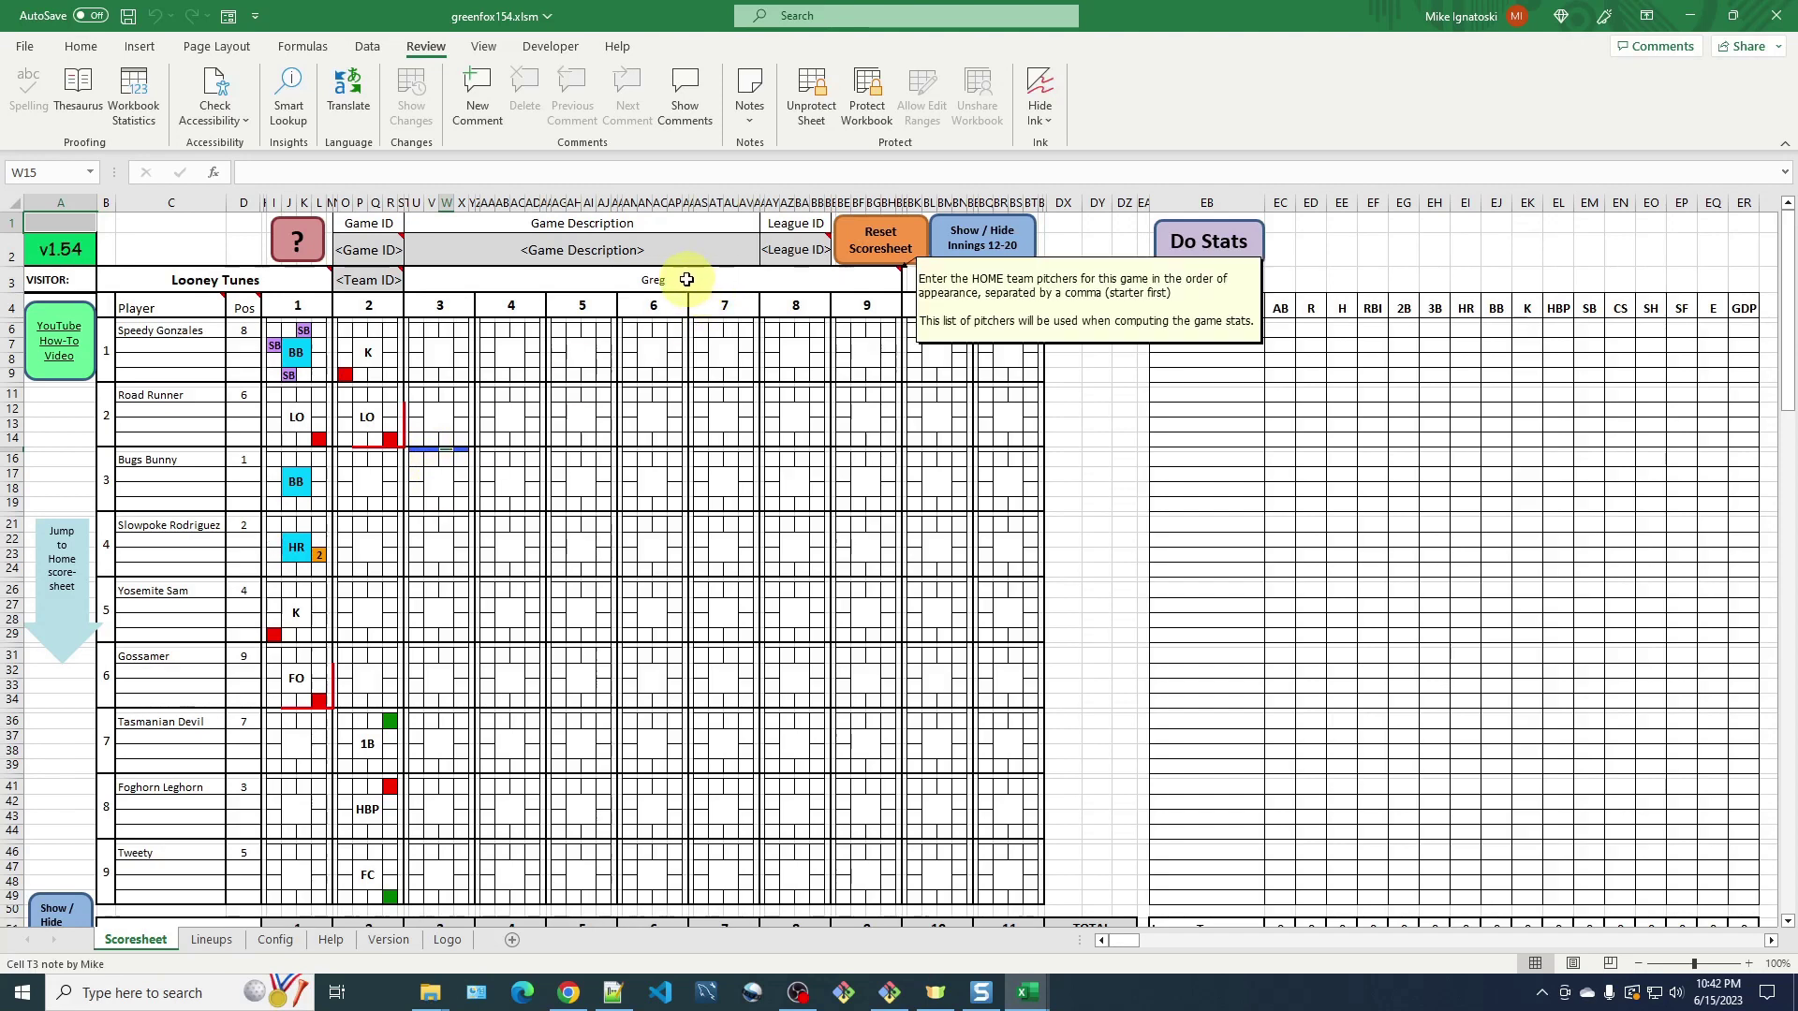
pyautogui.doubleClick(686, 279)
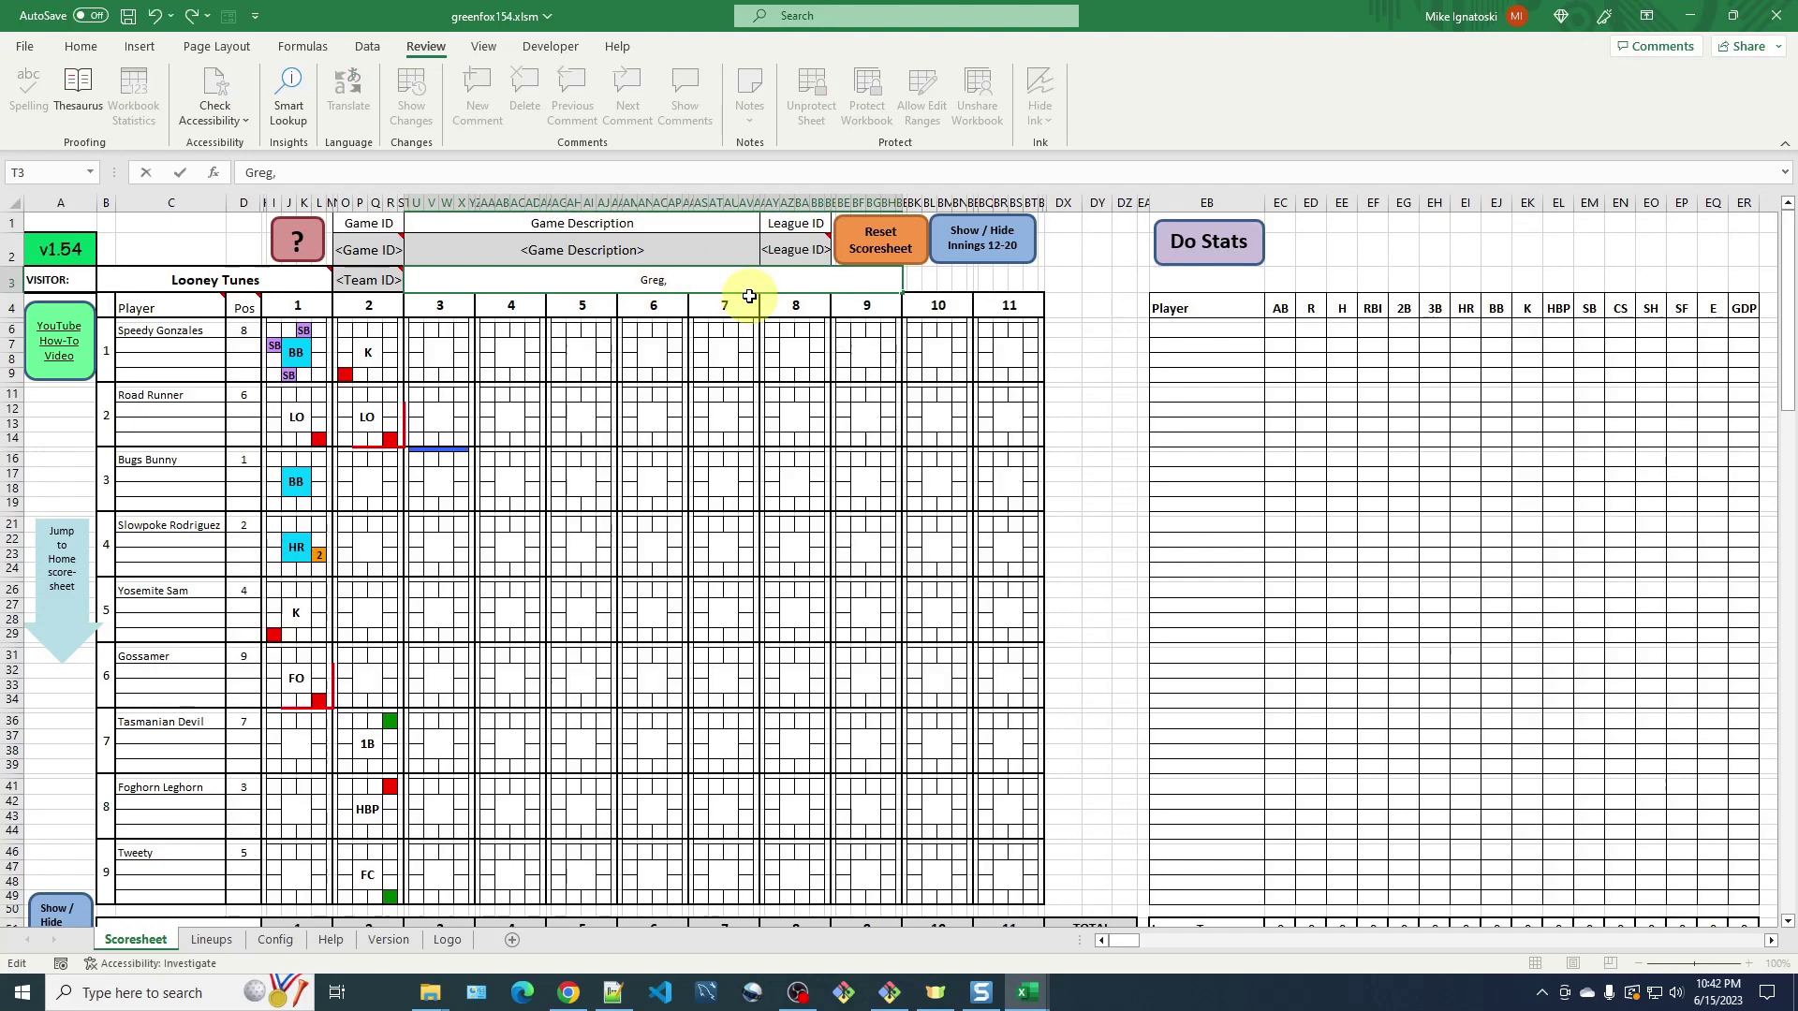
pyautogui.press('BackSpace')
pyautogui.press('BackSpace')
pyautogui.write('Oliver')
pyautogui.press('Return')
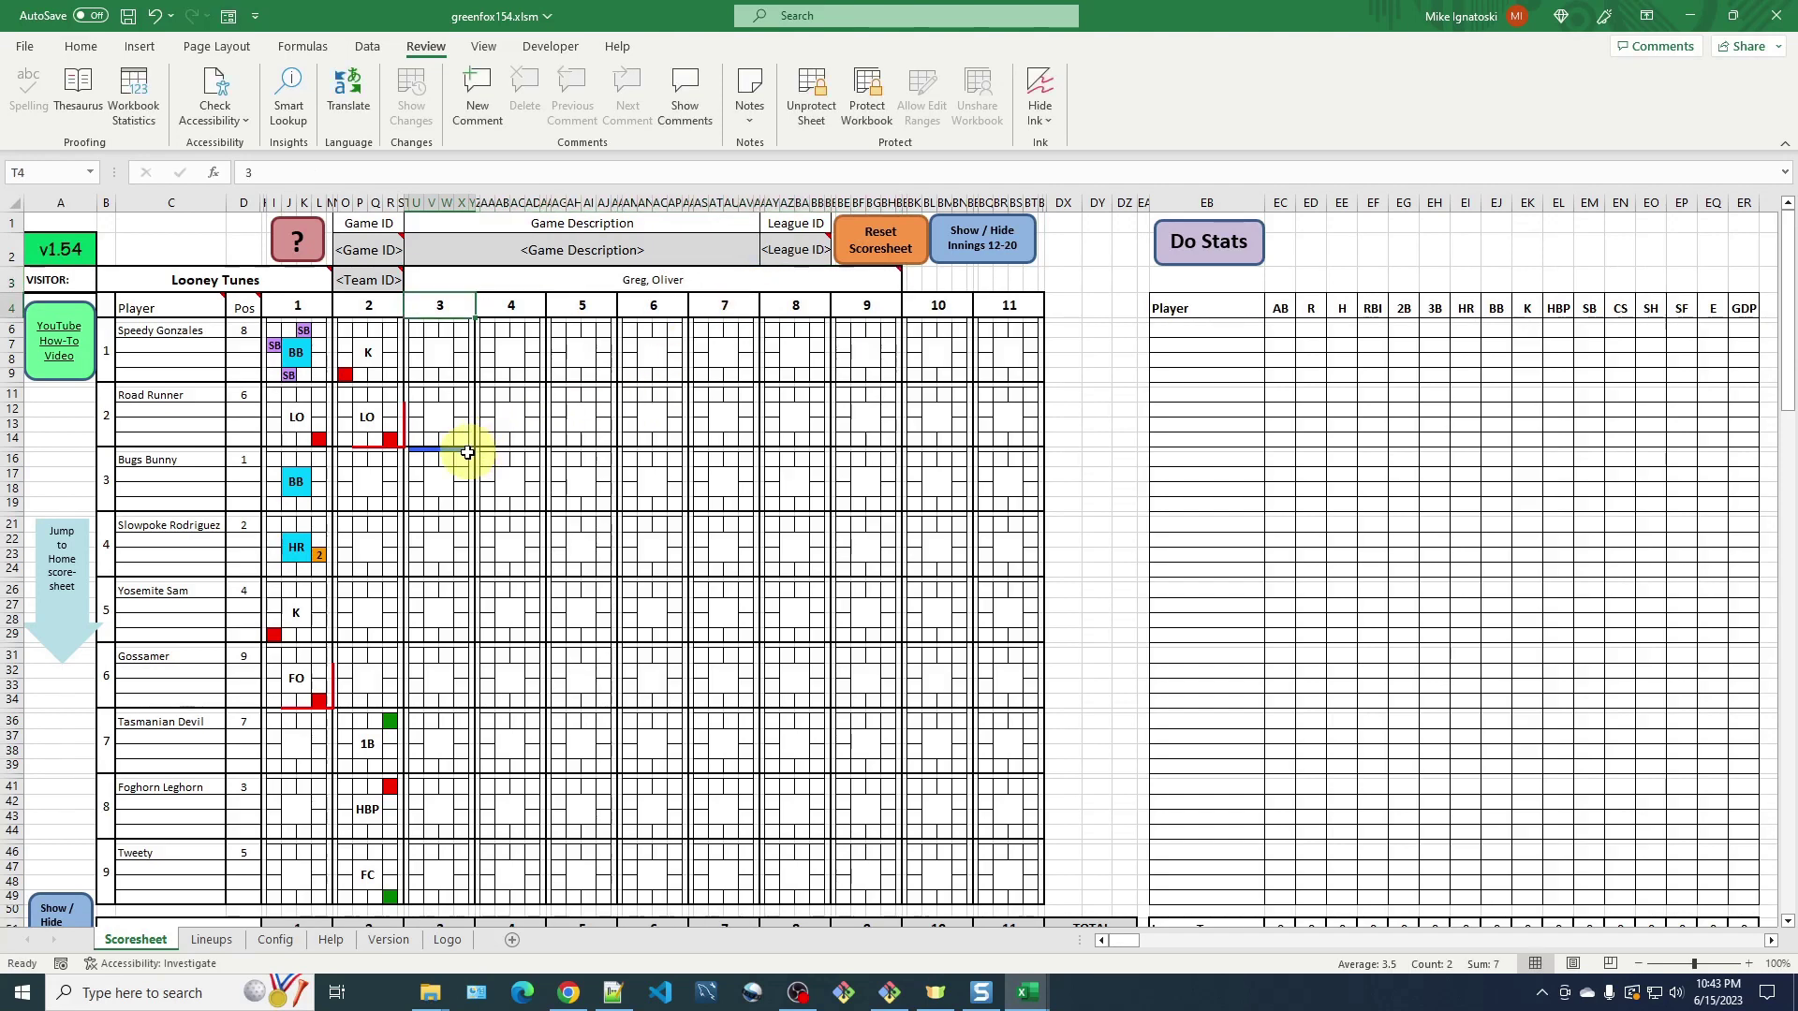
pyautogui.click(440, 482)
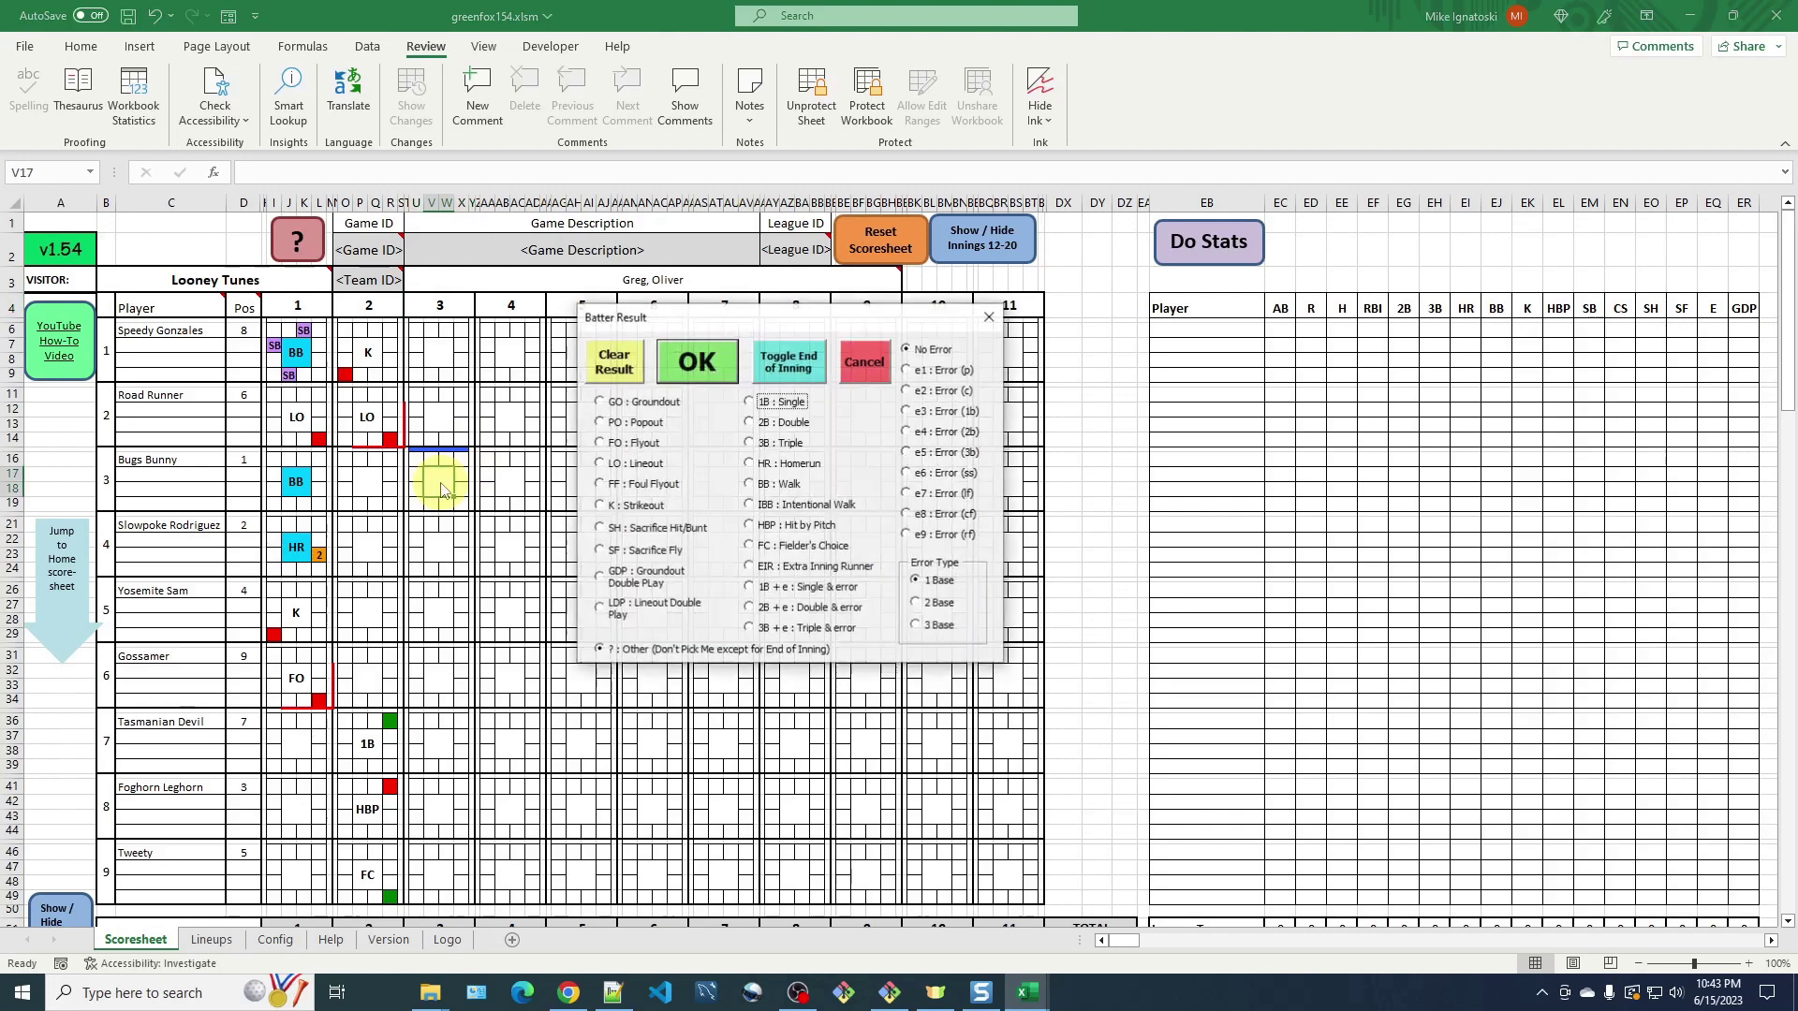
# Record a 2B double for Bugs Bunny in inning 3 and mark a hitter change for Slowpoke Rodriguez.
pyautogui.click(750, 425)
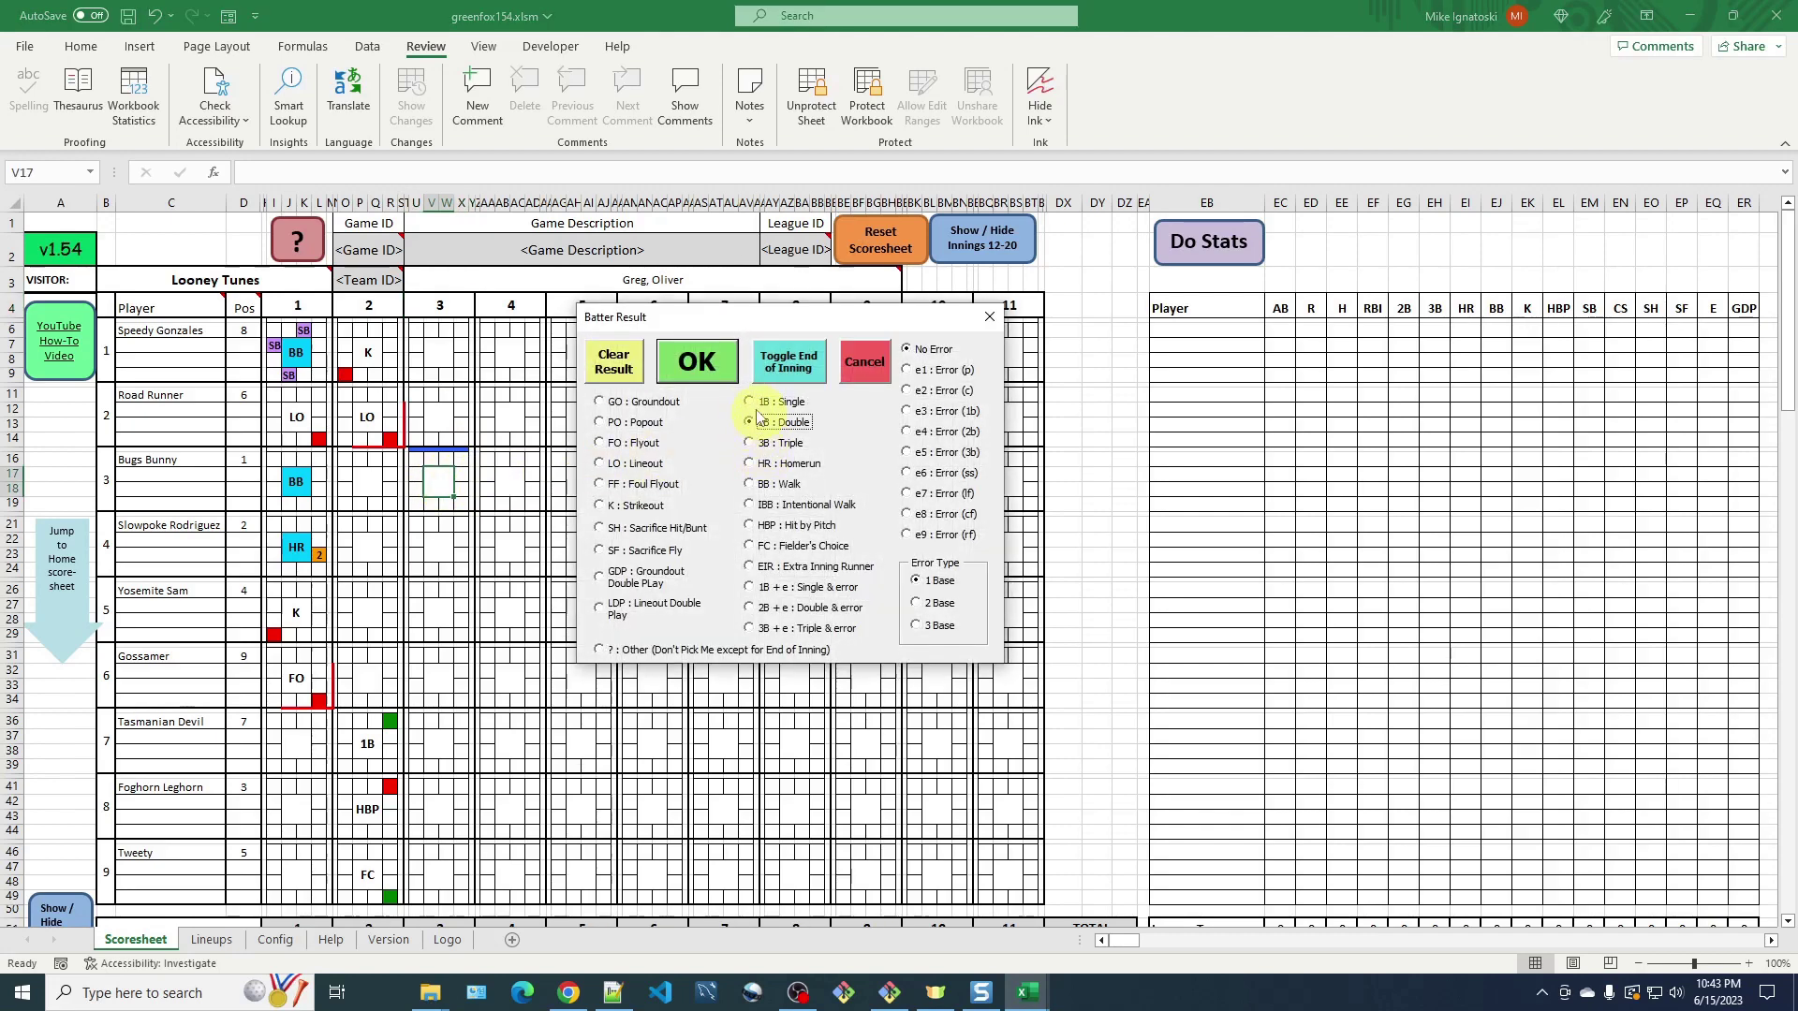
pyautogui.click(696, 362)
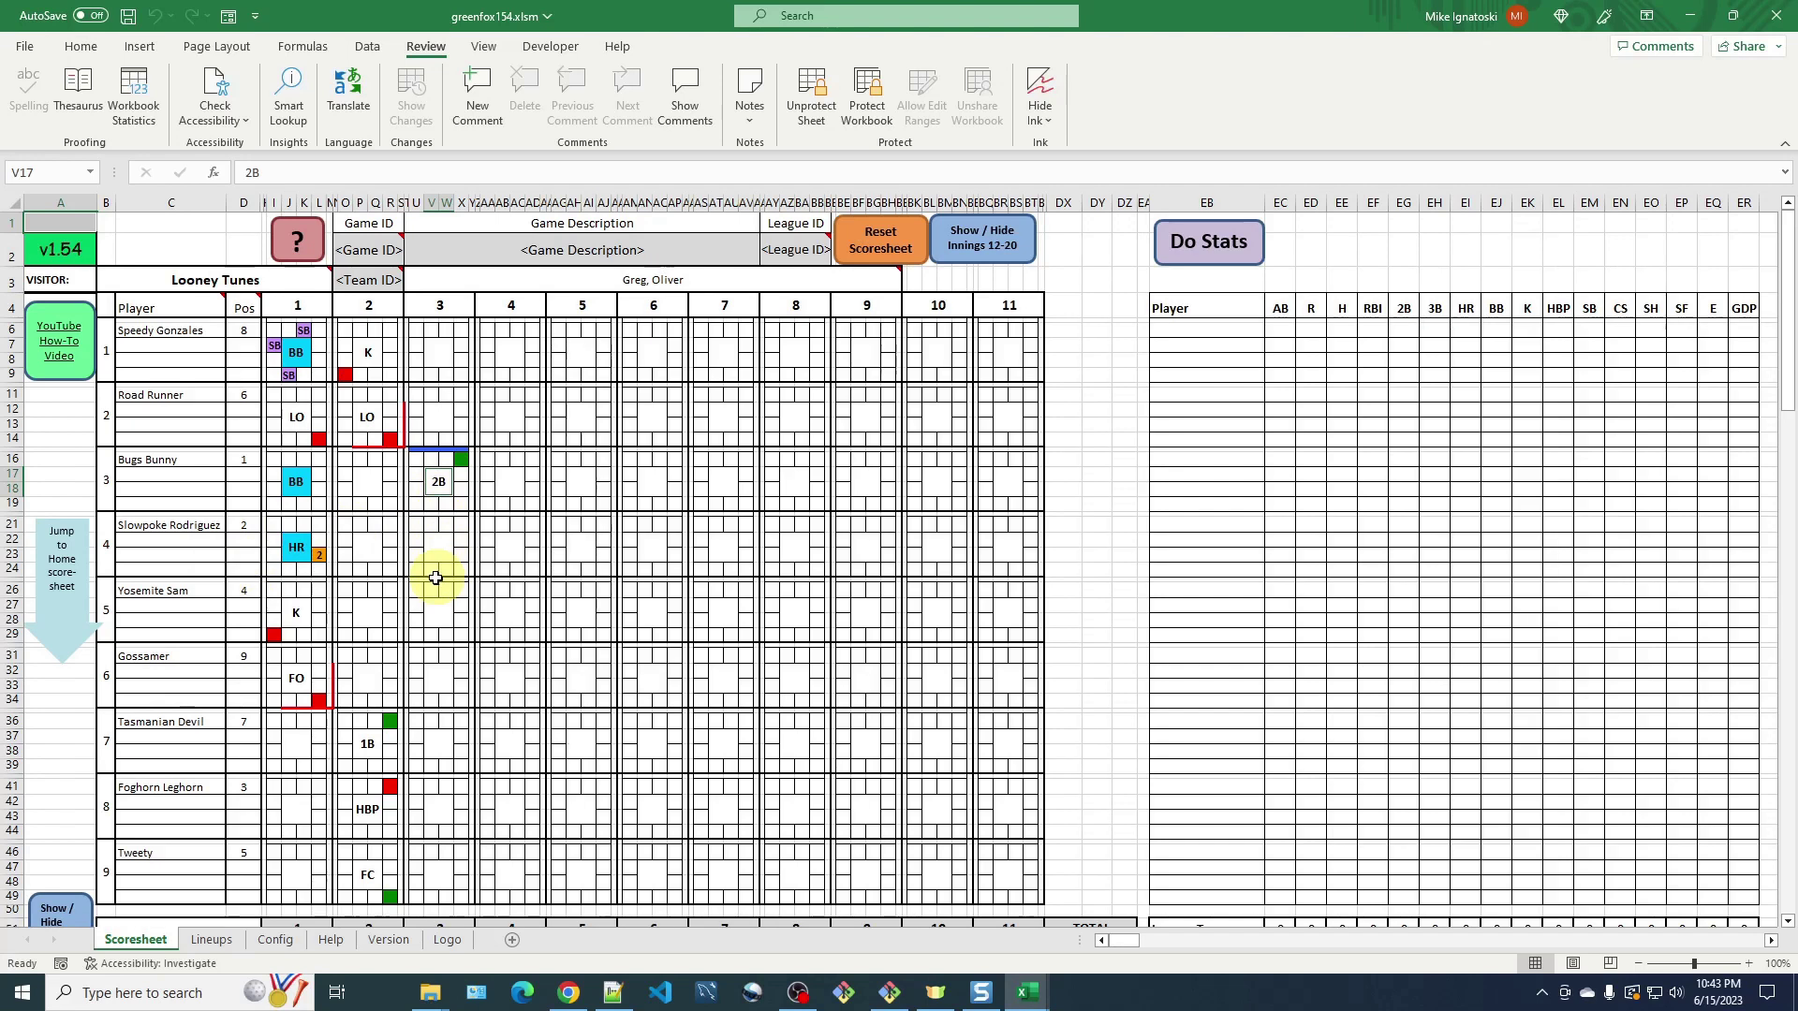
pyautogui.click(407, 536)
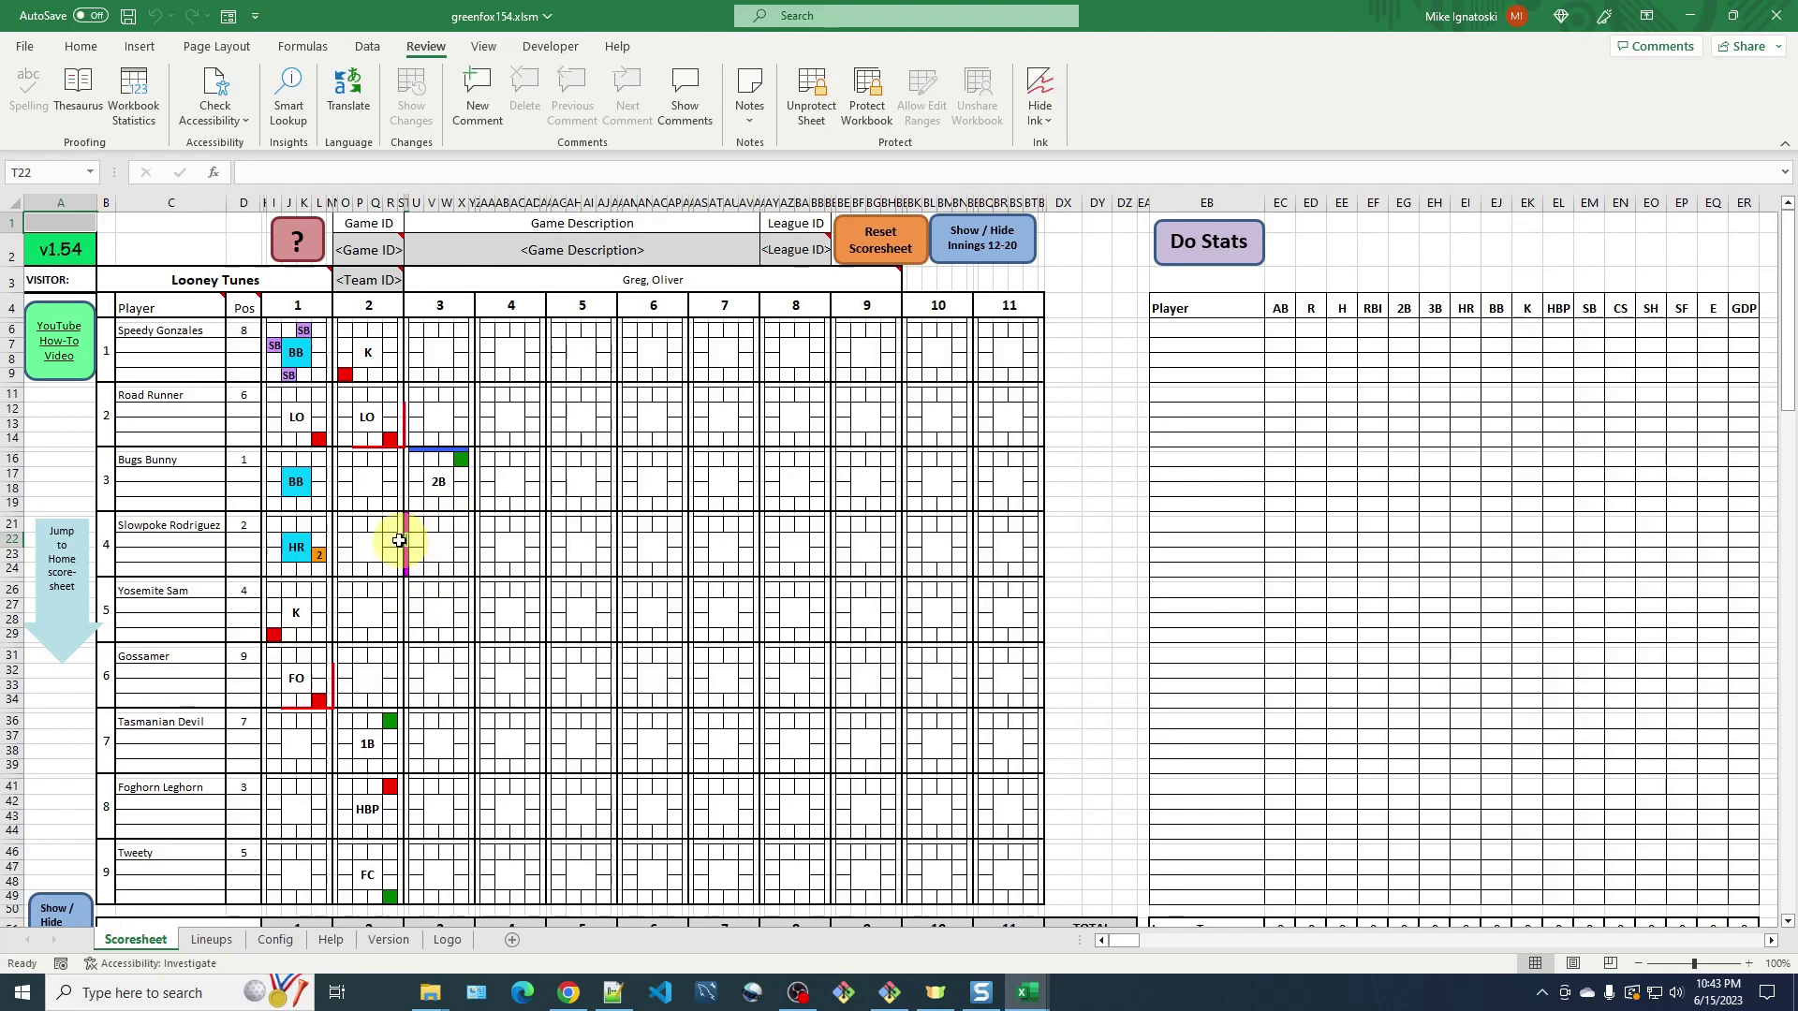
# Enter Elmer Fudd as pinch hitter in C22 and record an FO flyout for inning 3.
pyautogui.click(143, 538)
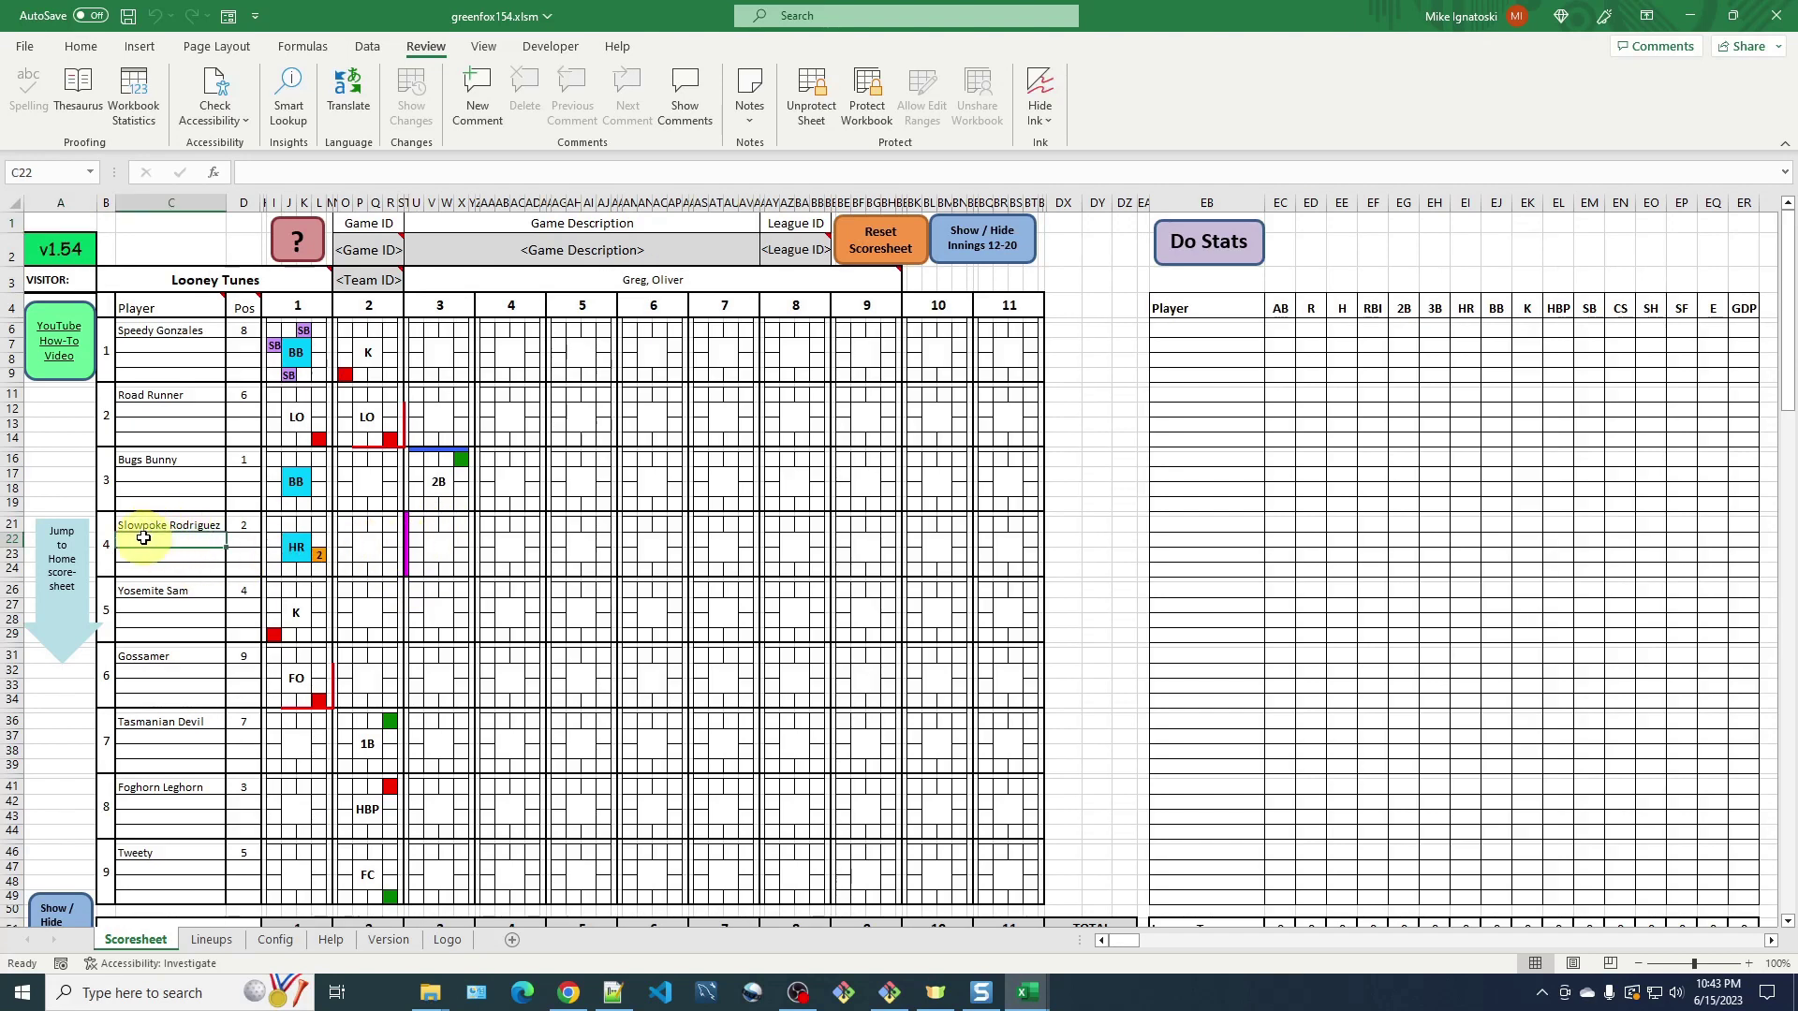
pyautogui.write('Elmer Fudd')
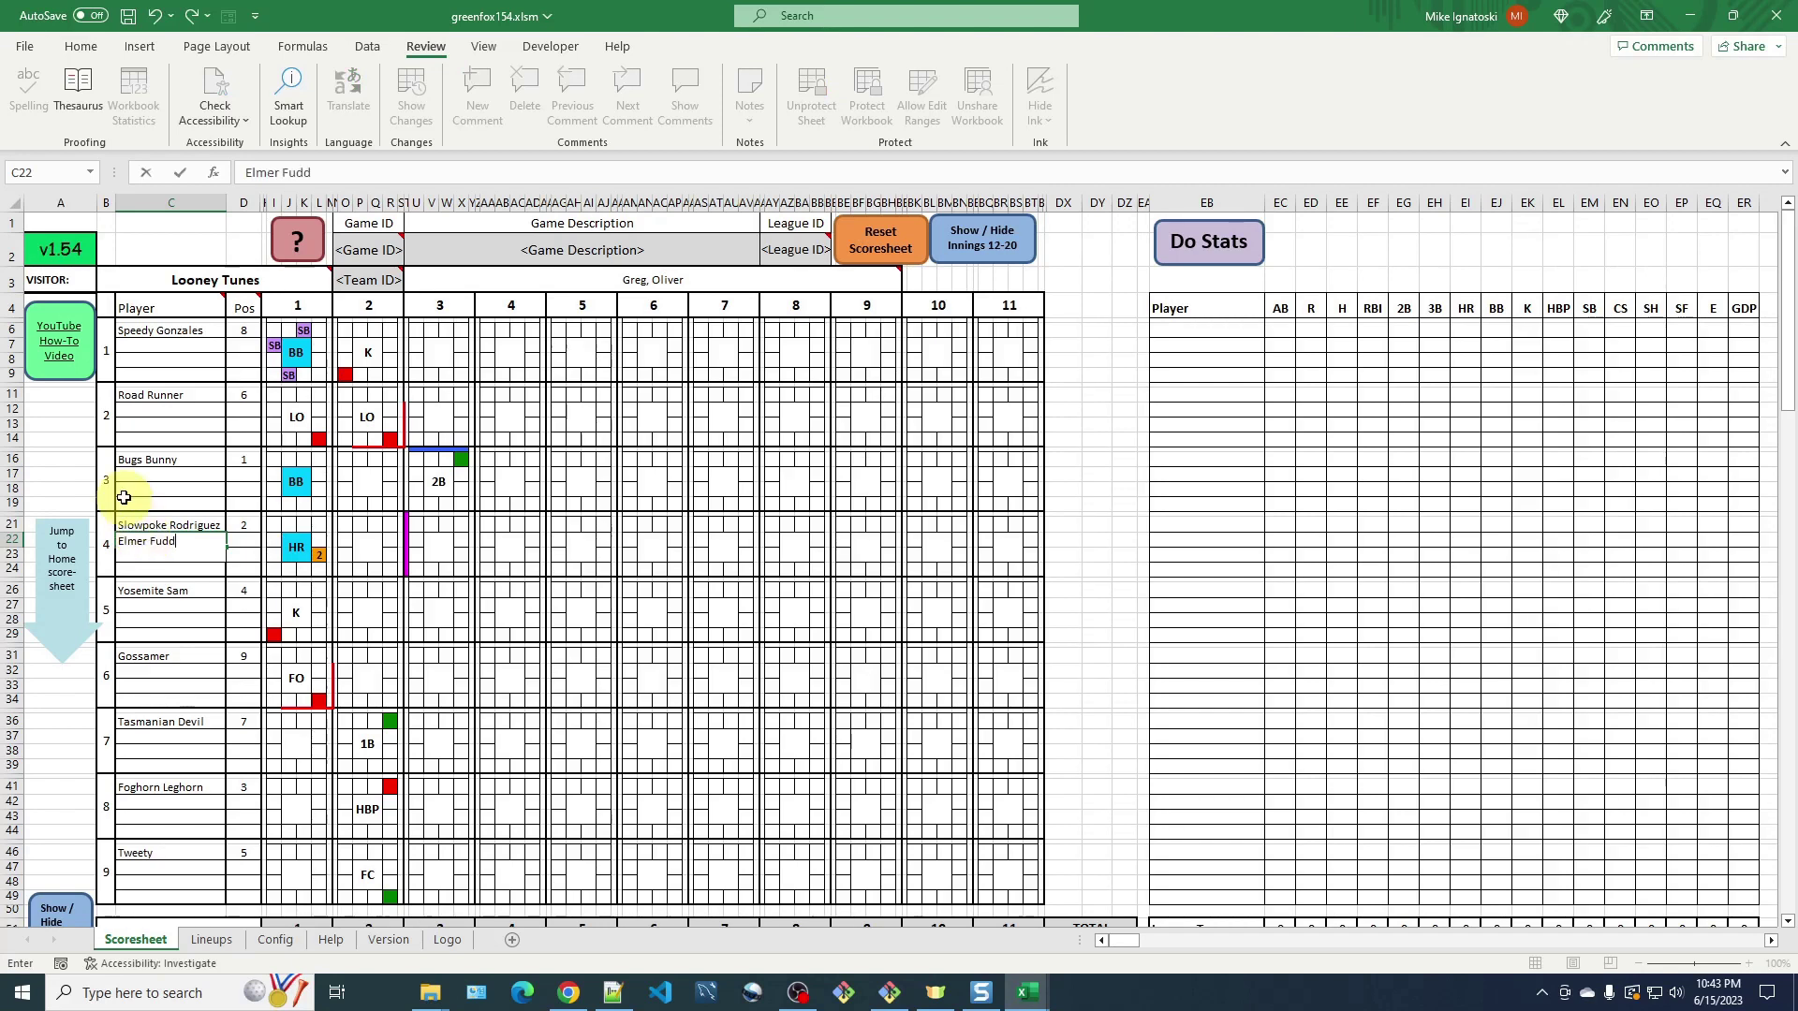
pyautogui.press('Return')
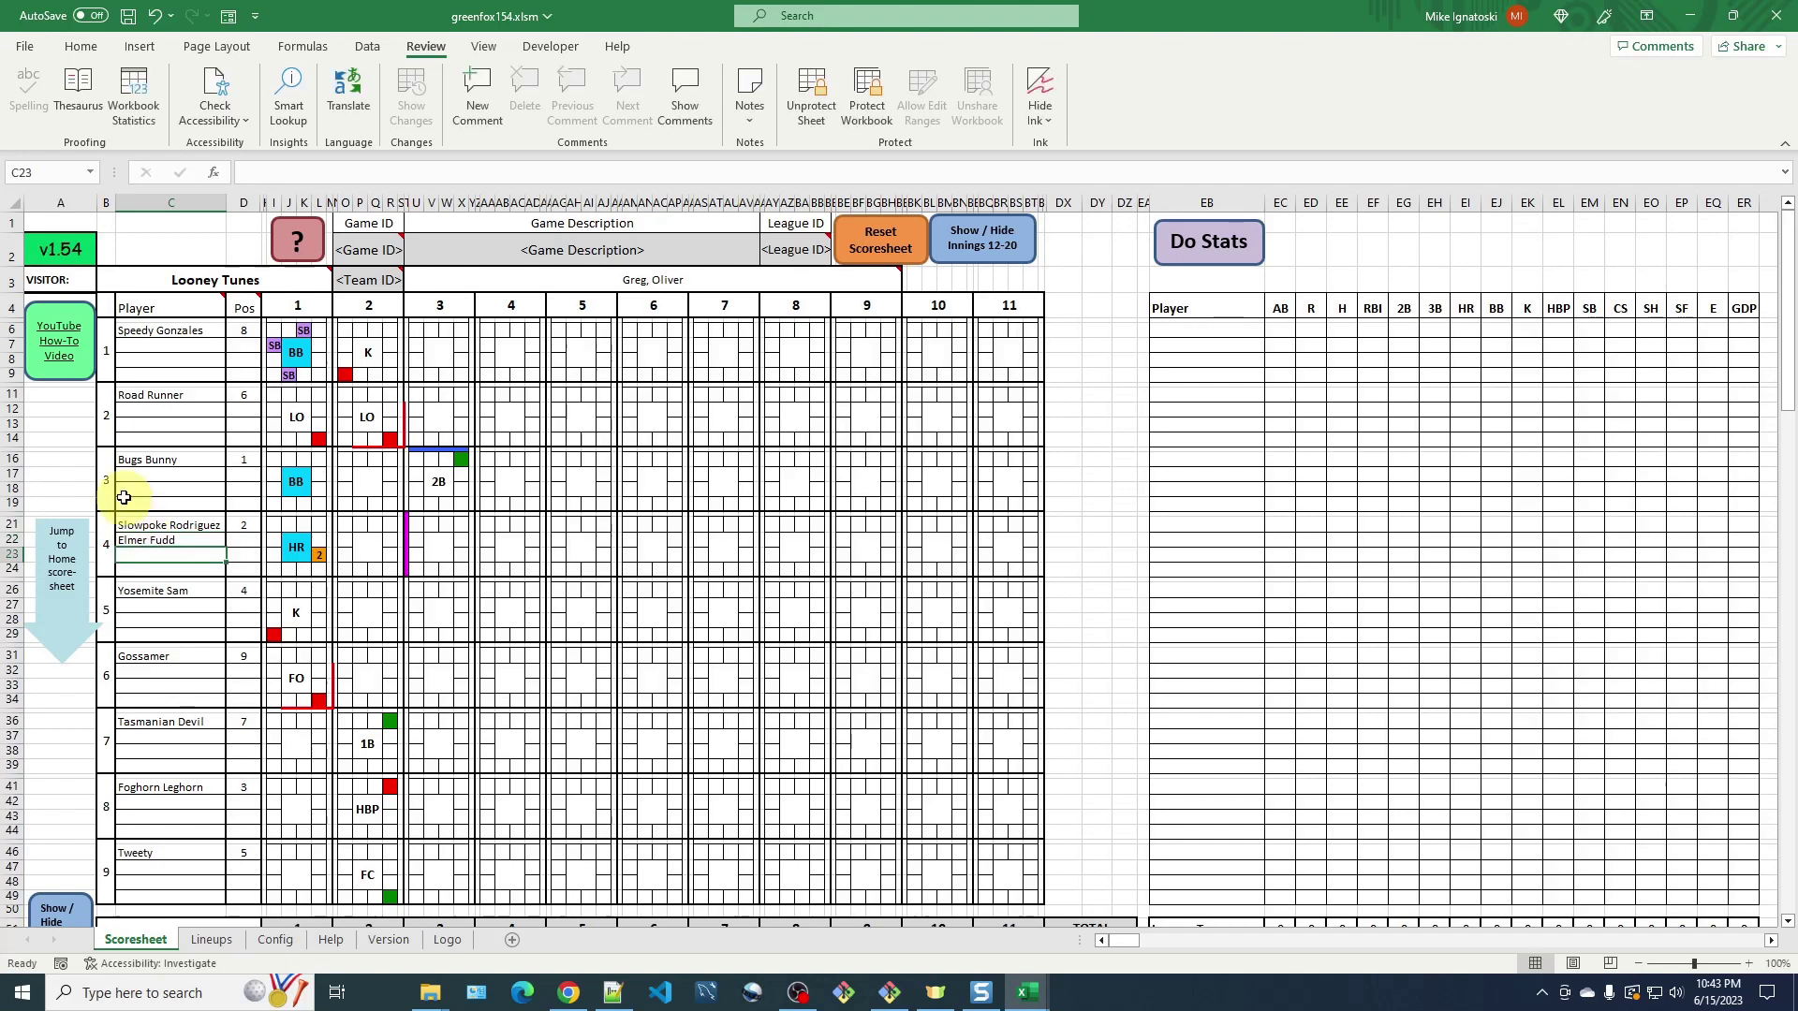
pyautogui.click(439, 550)
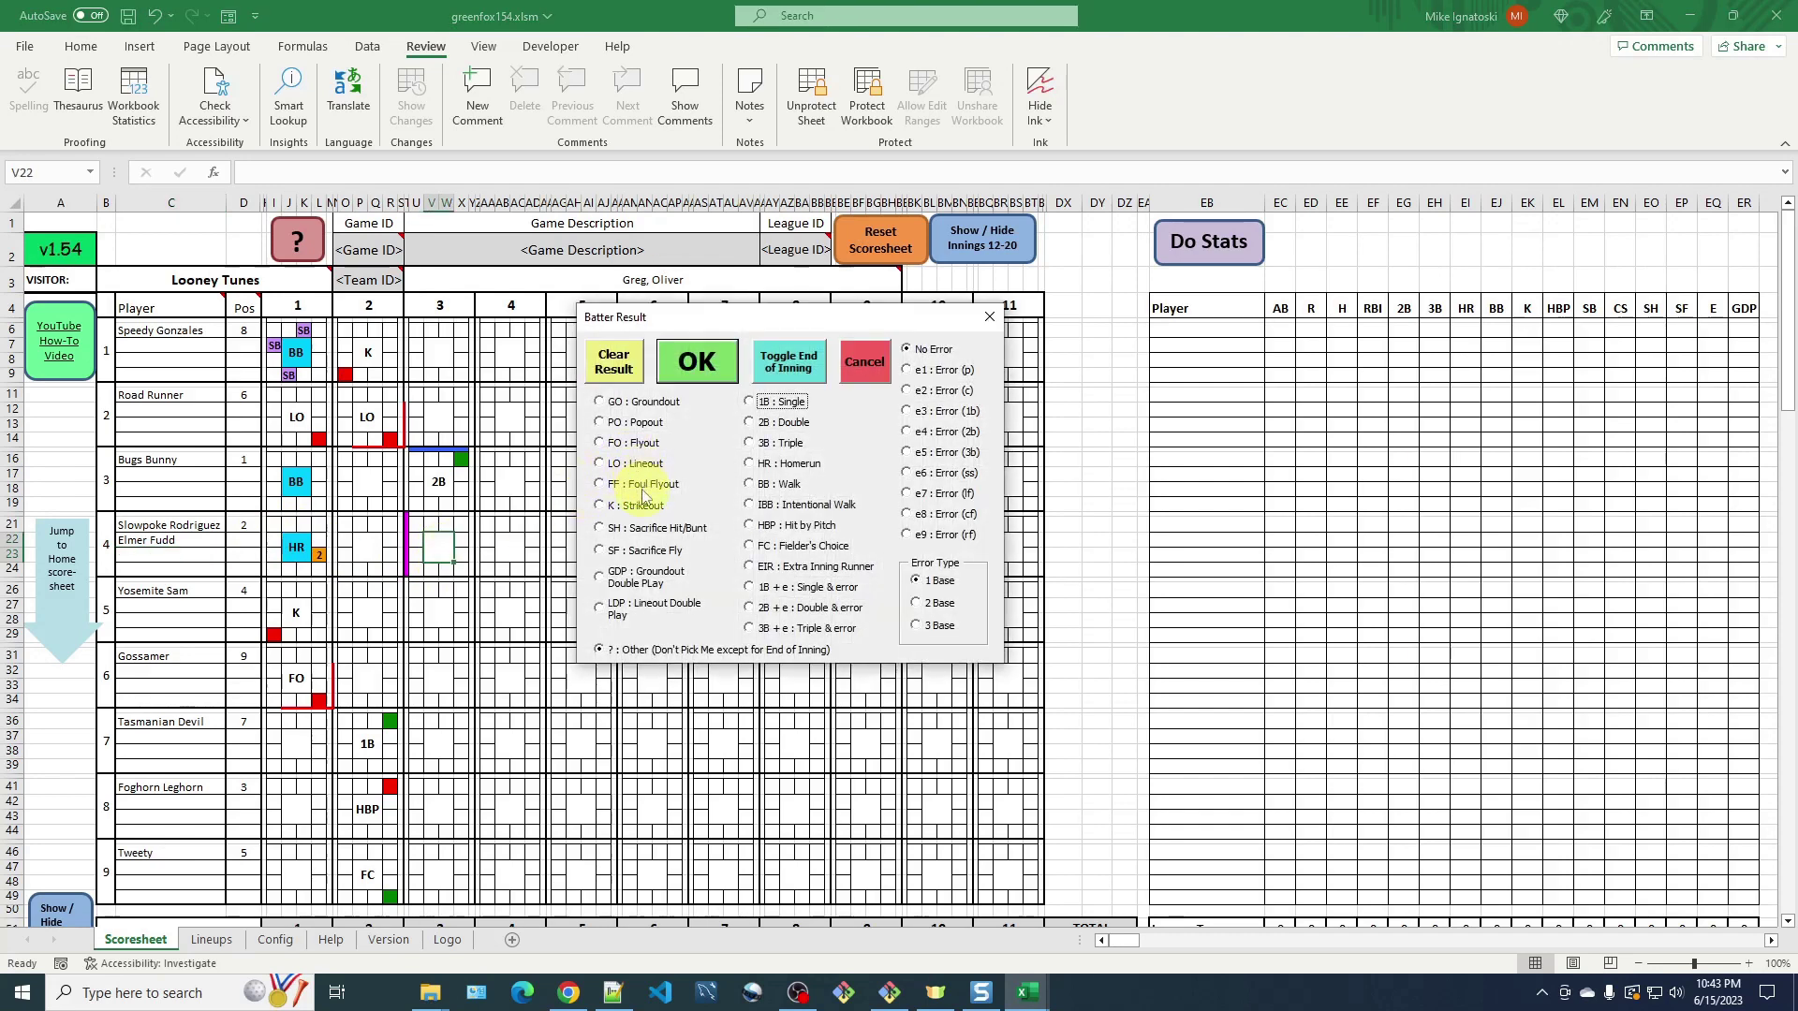
pyautogui.click(637, 443)
pyautogui.click(698, 362)
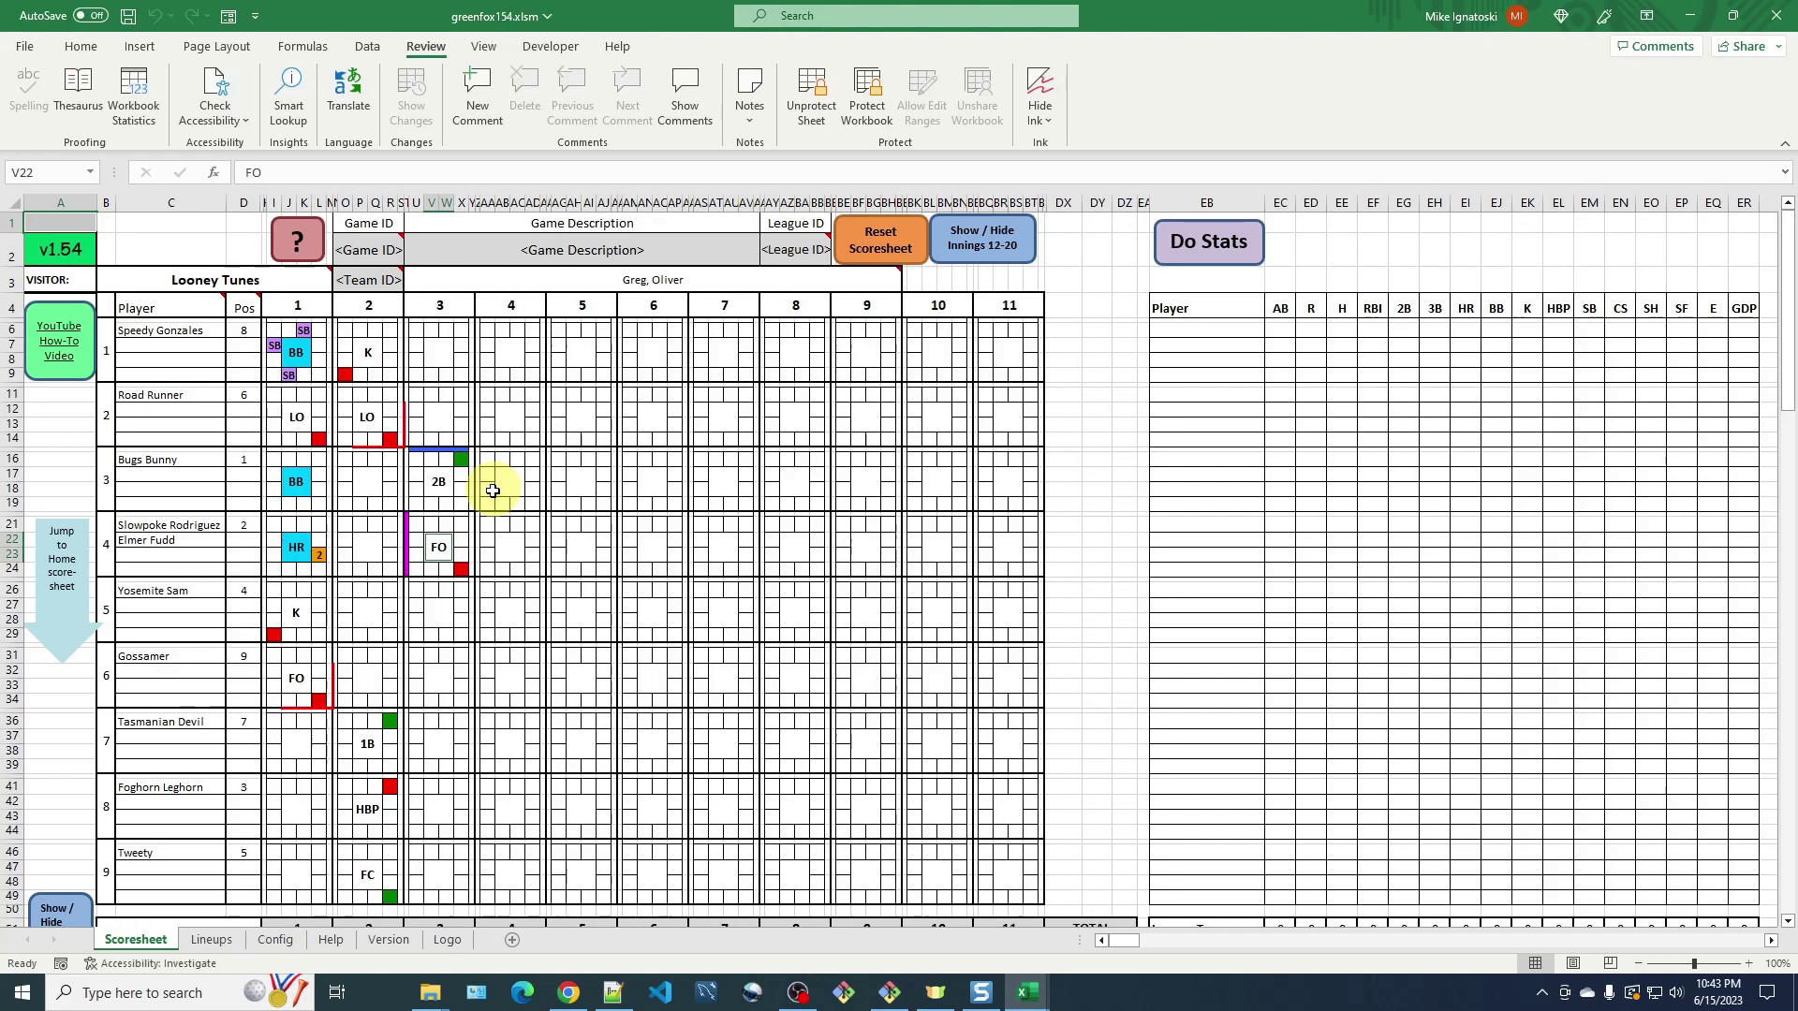
# Clear Elmer Fudd from C22 and remove the inning-3 hitter-change marker.
pyautogui.click(194, 541)
pyautogui.press('Delete')
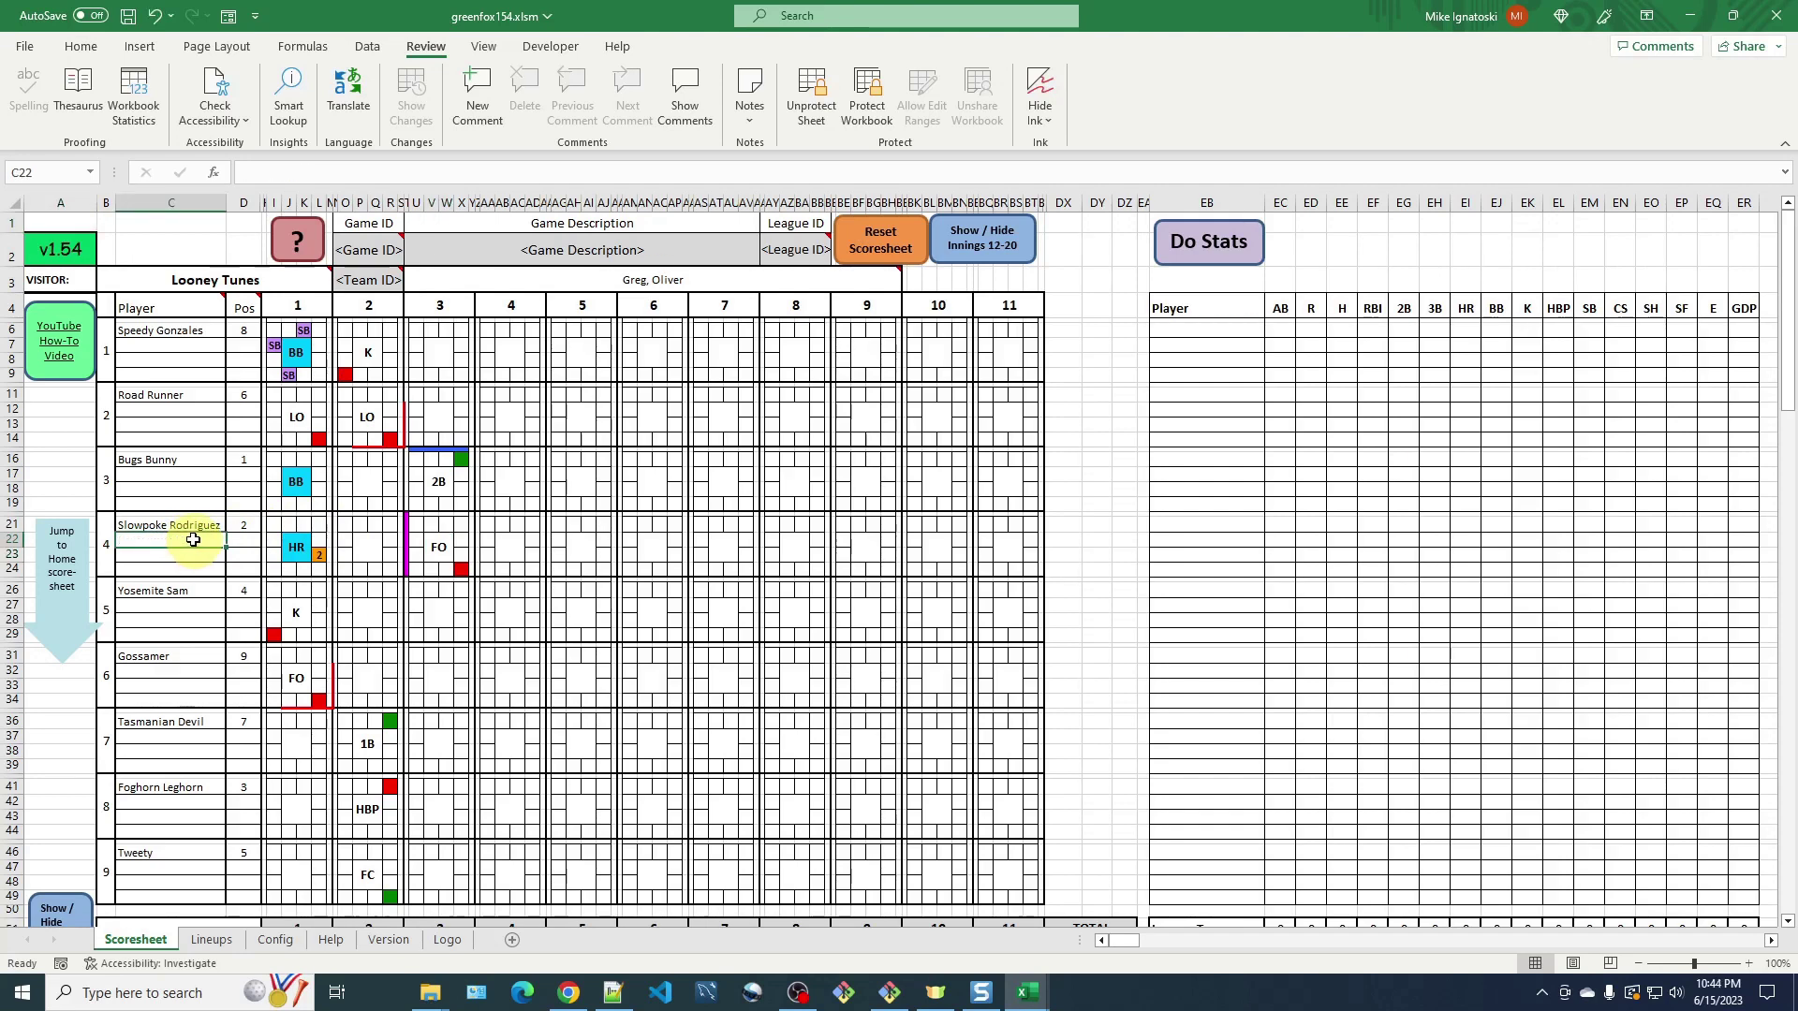
pyautogui.click(404, 541)
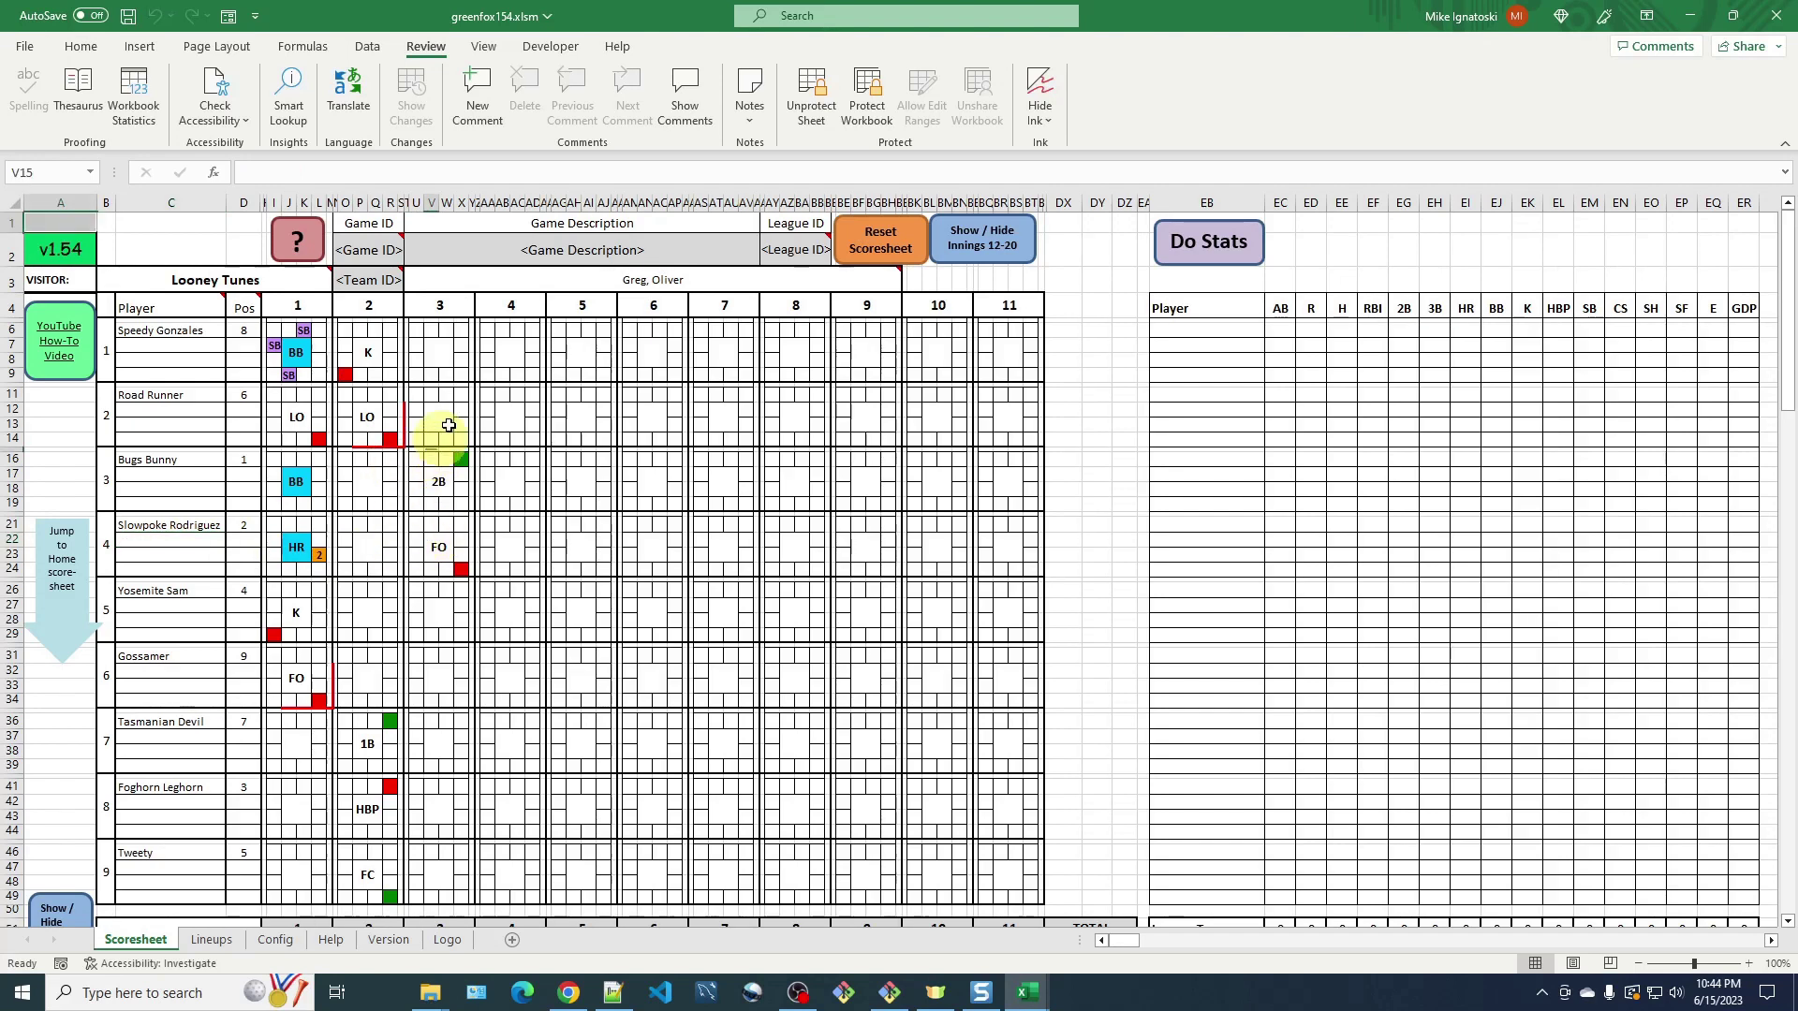
# Erase ', Oliver' from the home pitchers cell T3 so it reads just Greg.
pyautogui.click(707, 281)
pyautogui.doubleClick(708, 281)
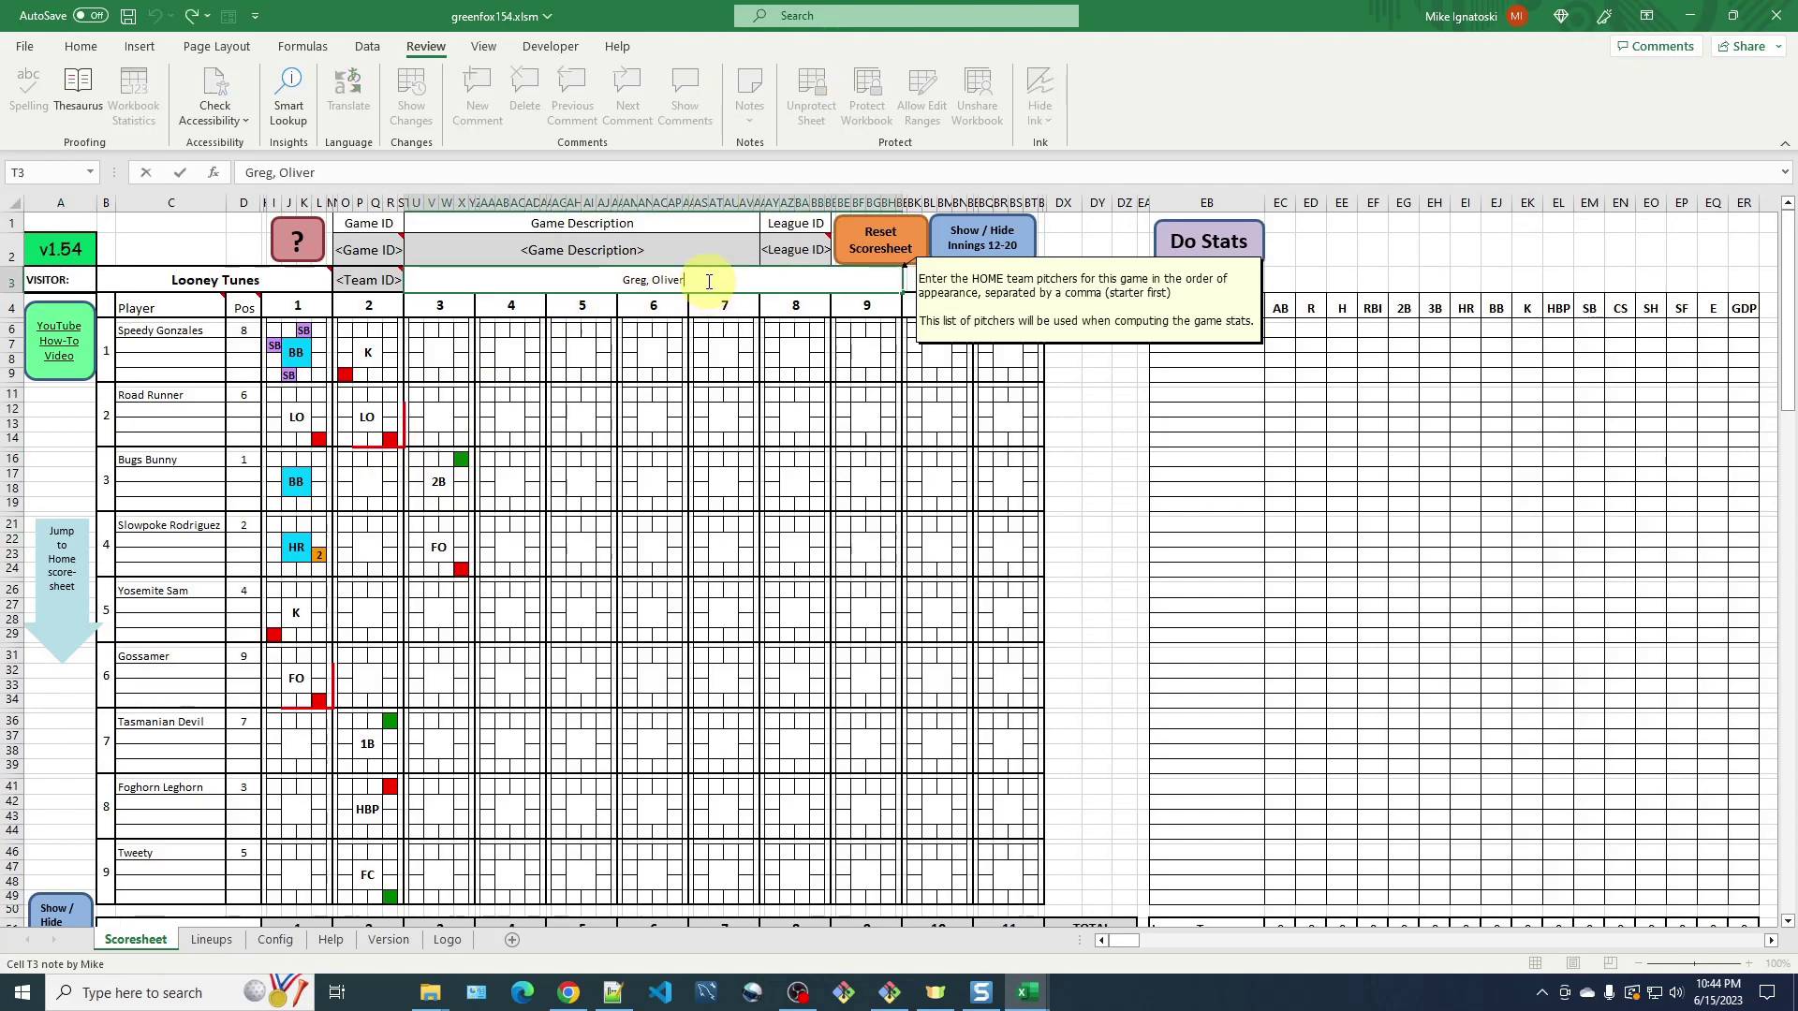
pyautogui.press('BackSpace')
pyautogui.press('BackSpace')
pyautogui.press('BackSpace')
pyautogui.press('BackSpace')
pyautogui.press('BackSpace')
pyautogui.press('BackSpace')
pyautogui.press('BackSpace')
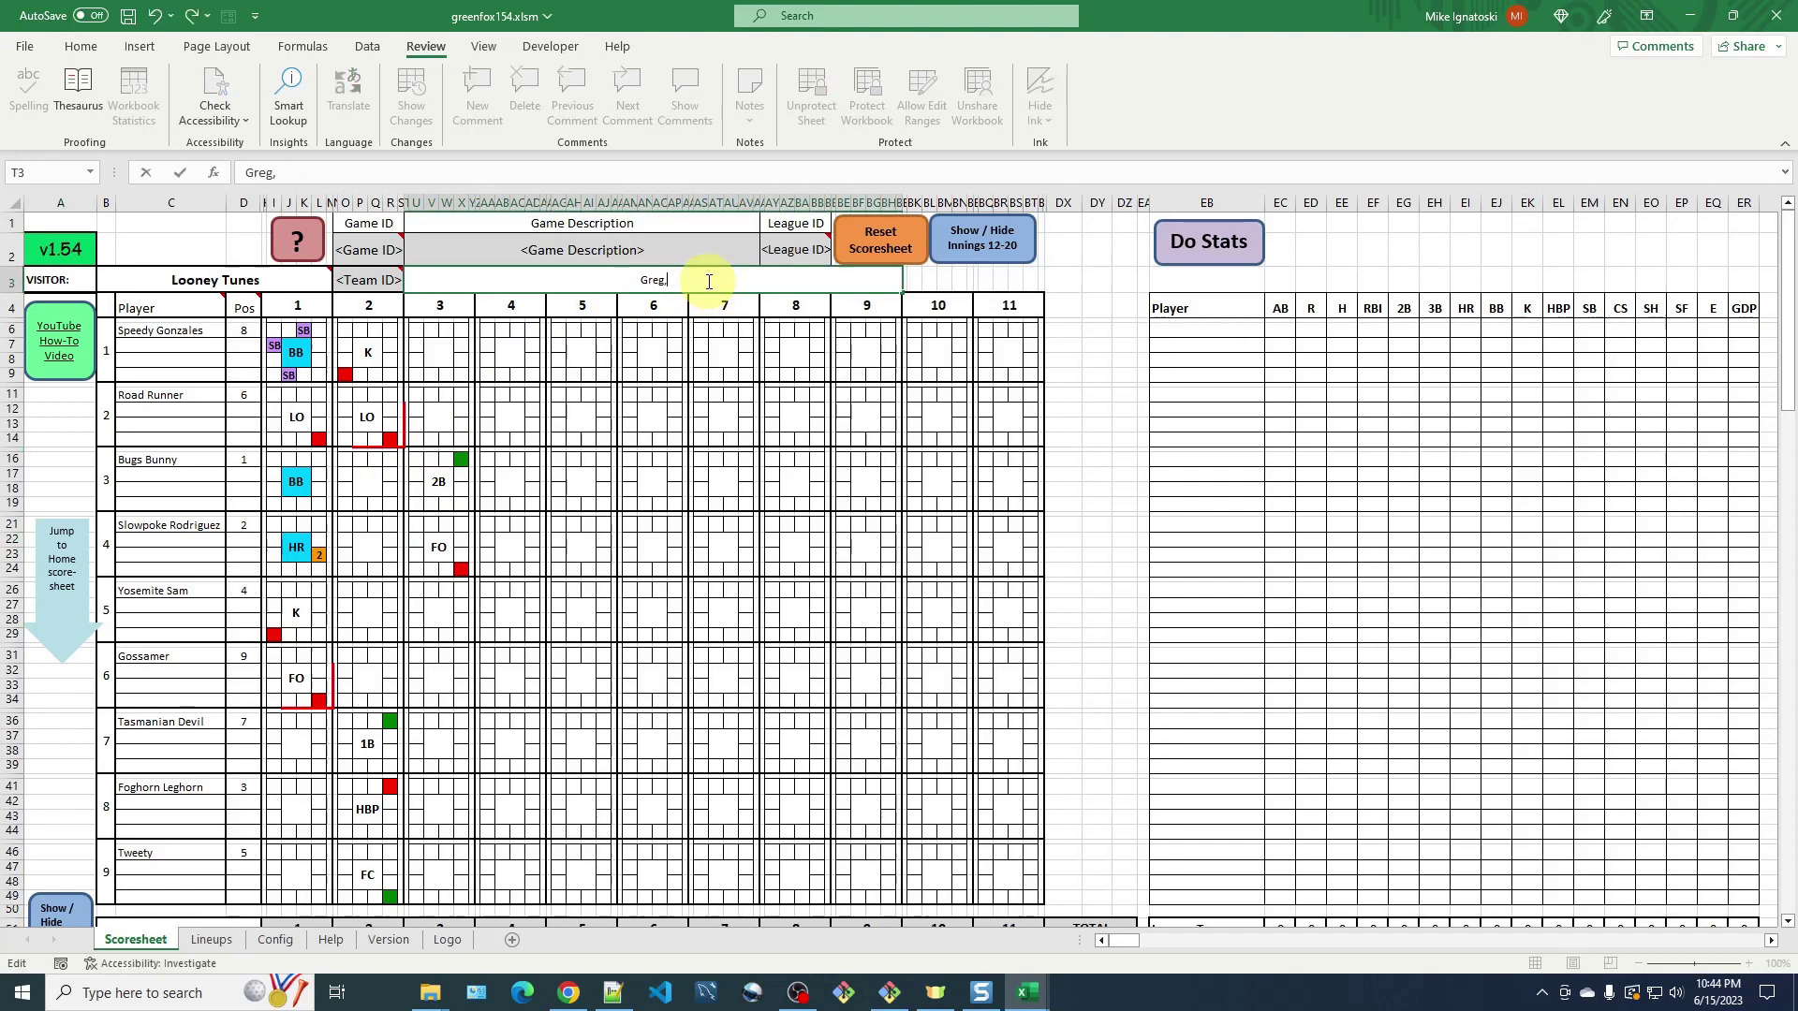
pyautogui.press('Return')
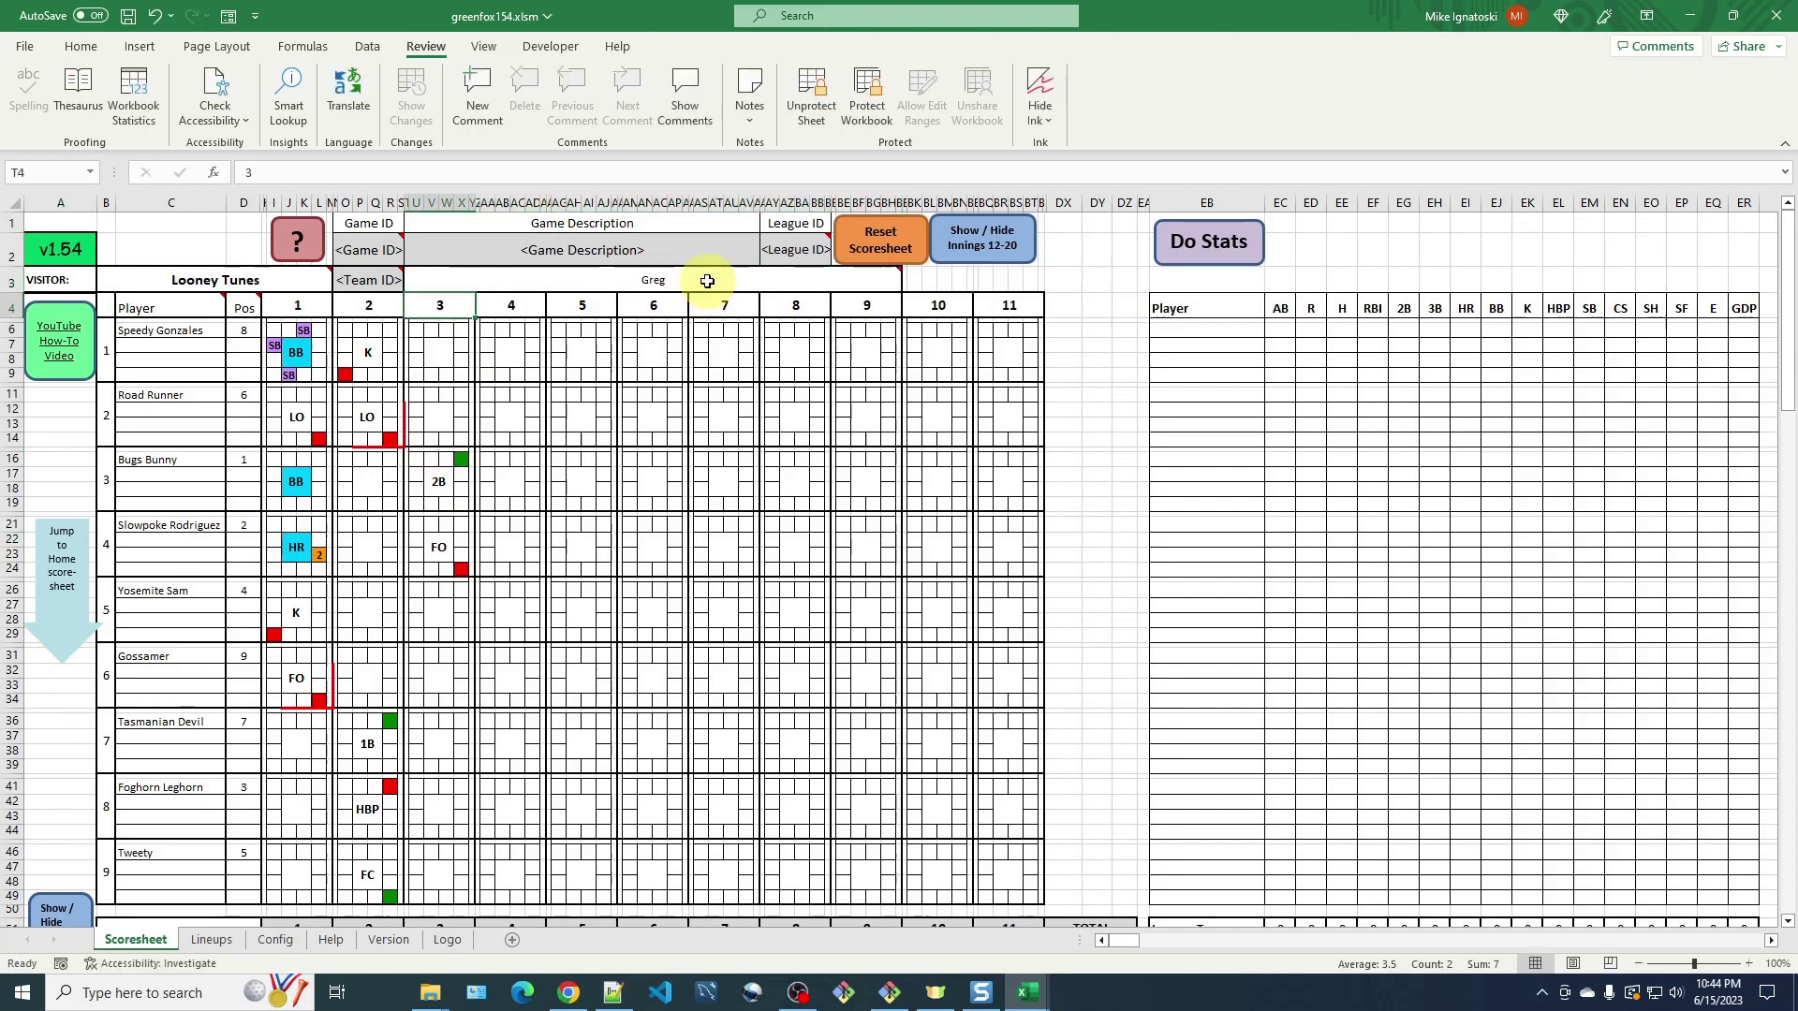
pyautogui.click(418, 504)
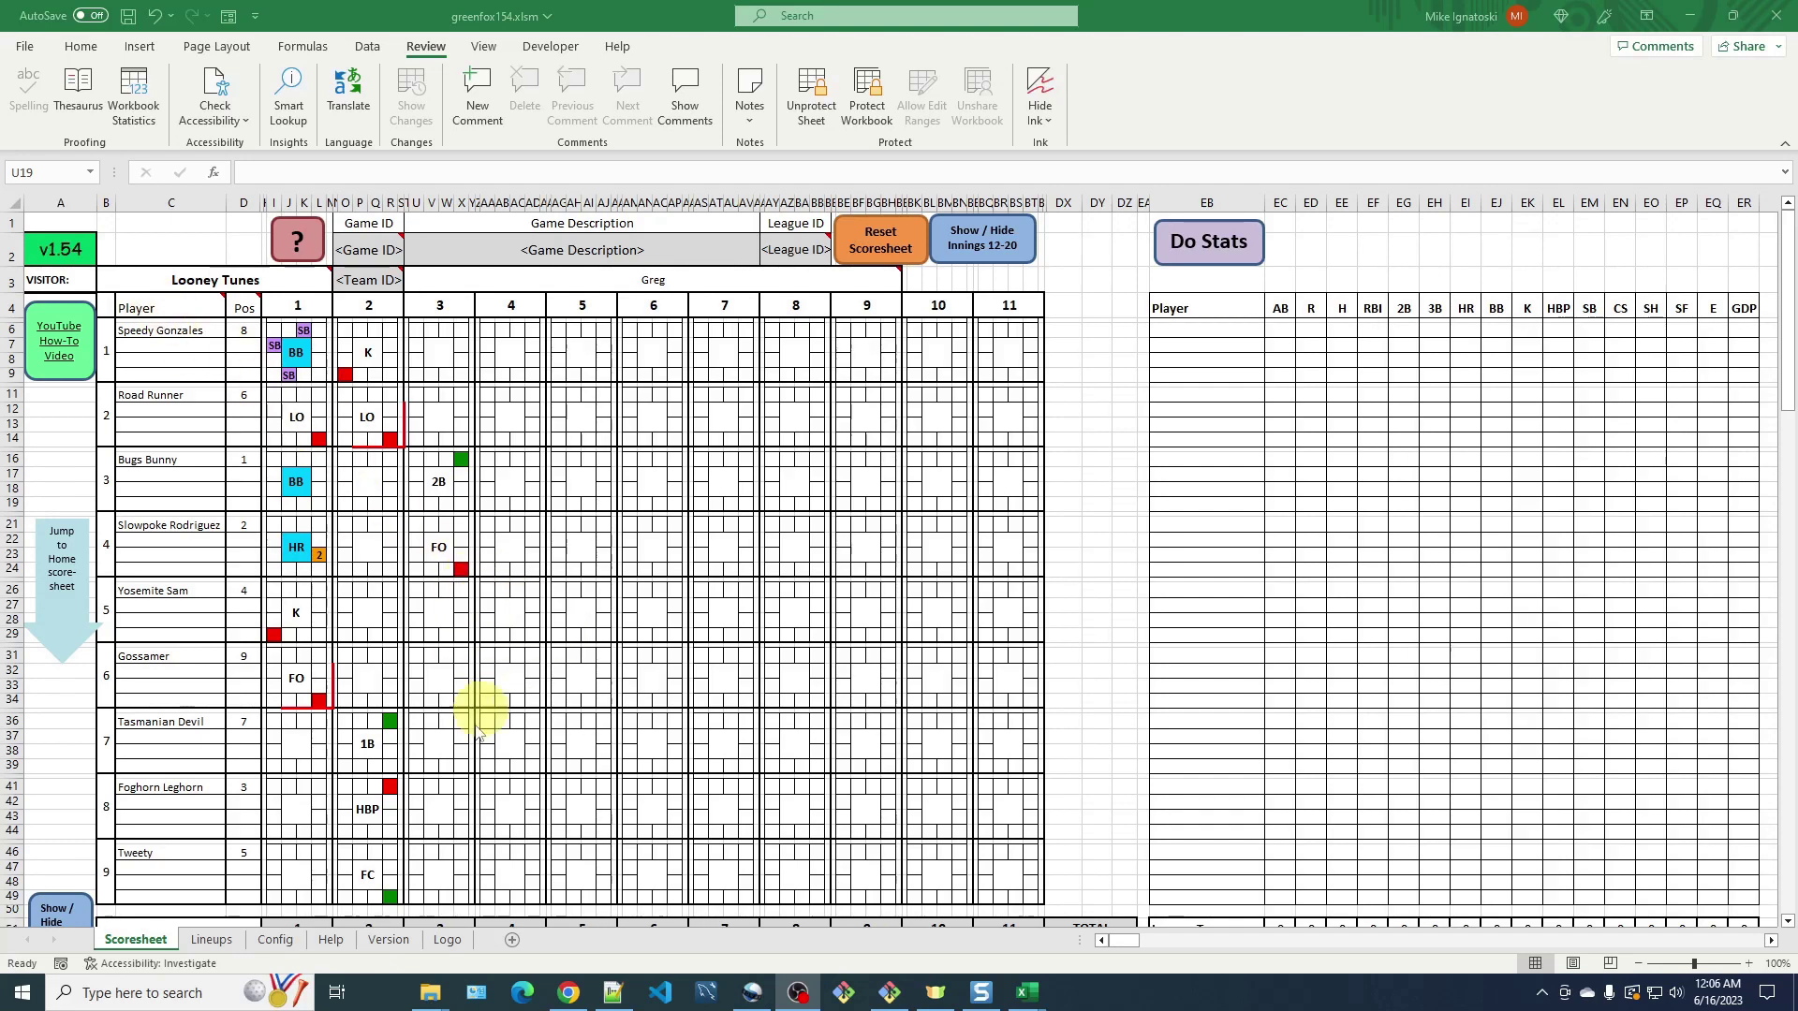
pyautogui.click(211, 940)
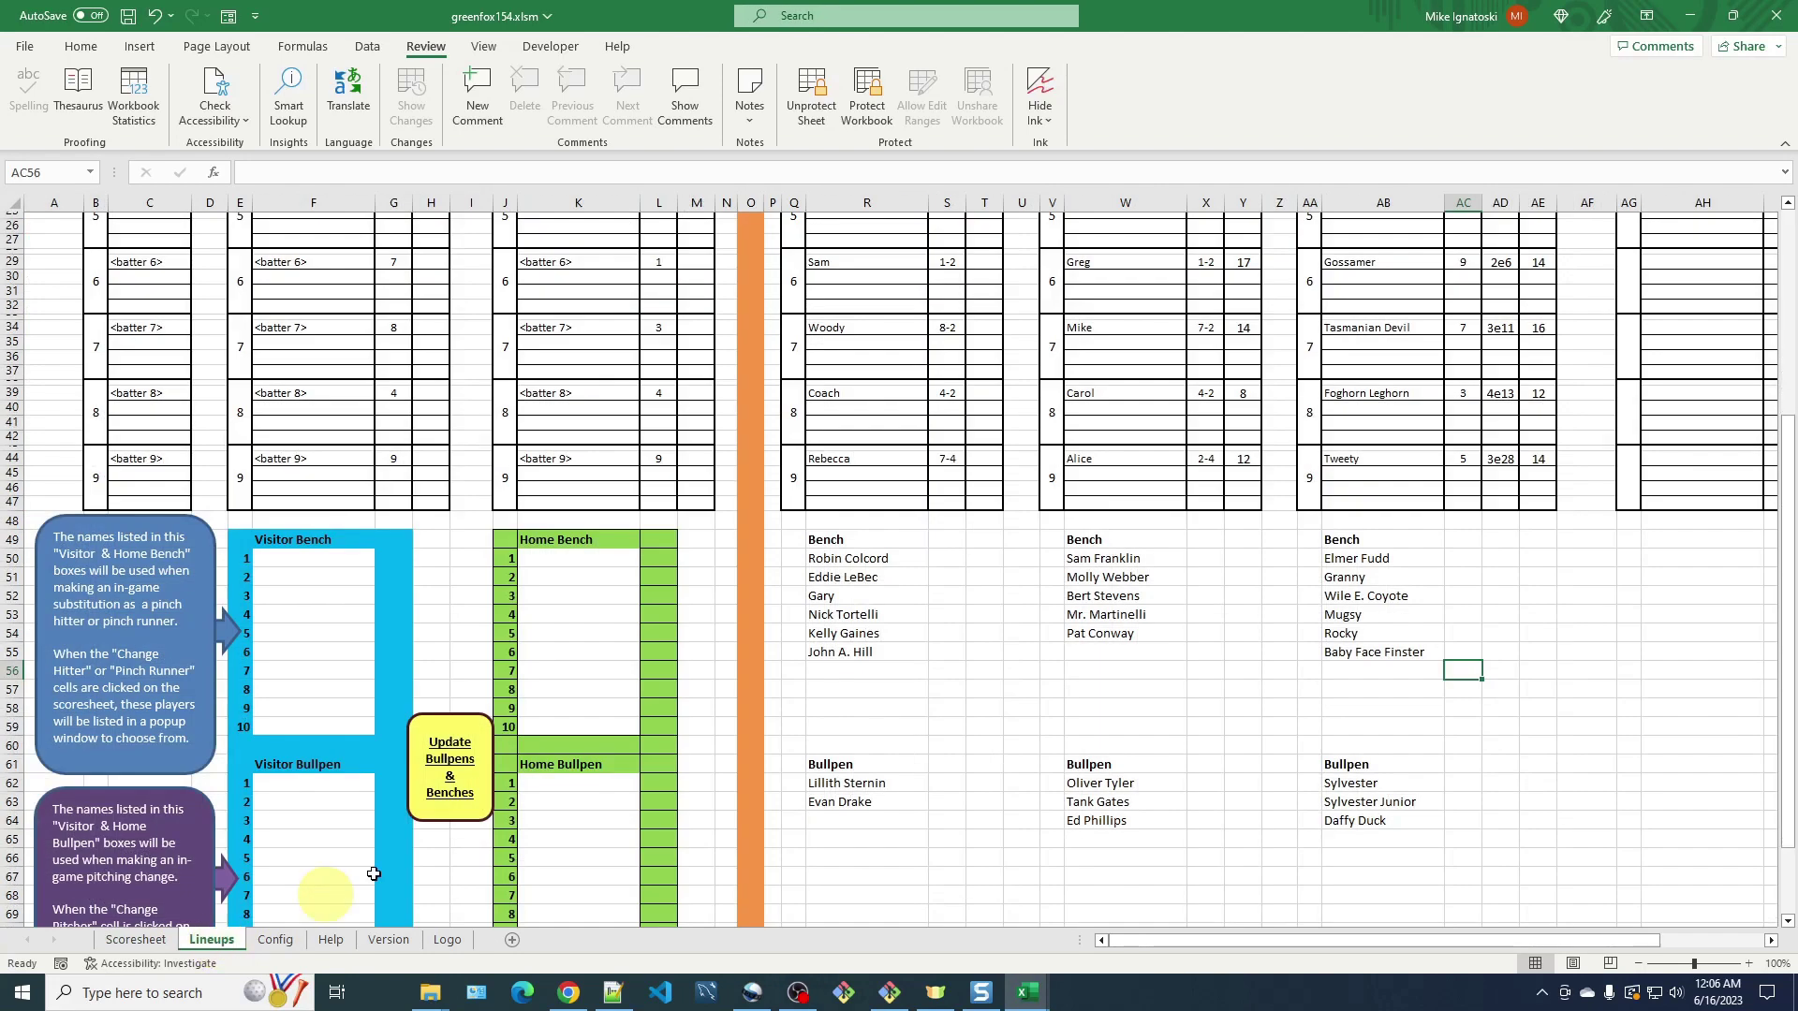
pyautogui.scroll(4, 1088, 692)
pyautogui.scroll(3, 1096, 693)
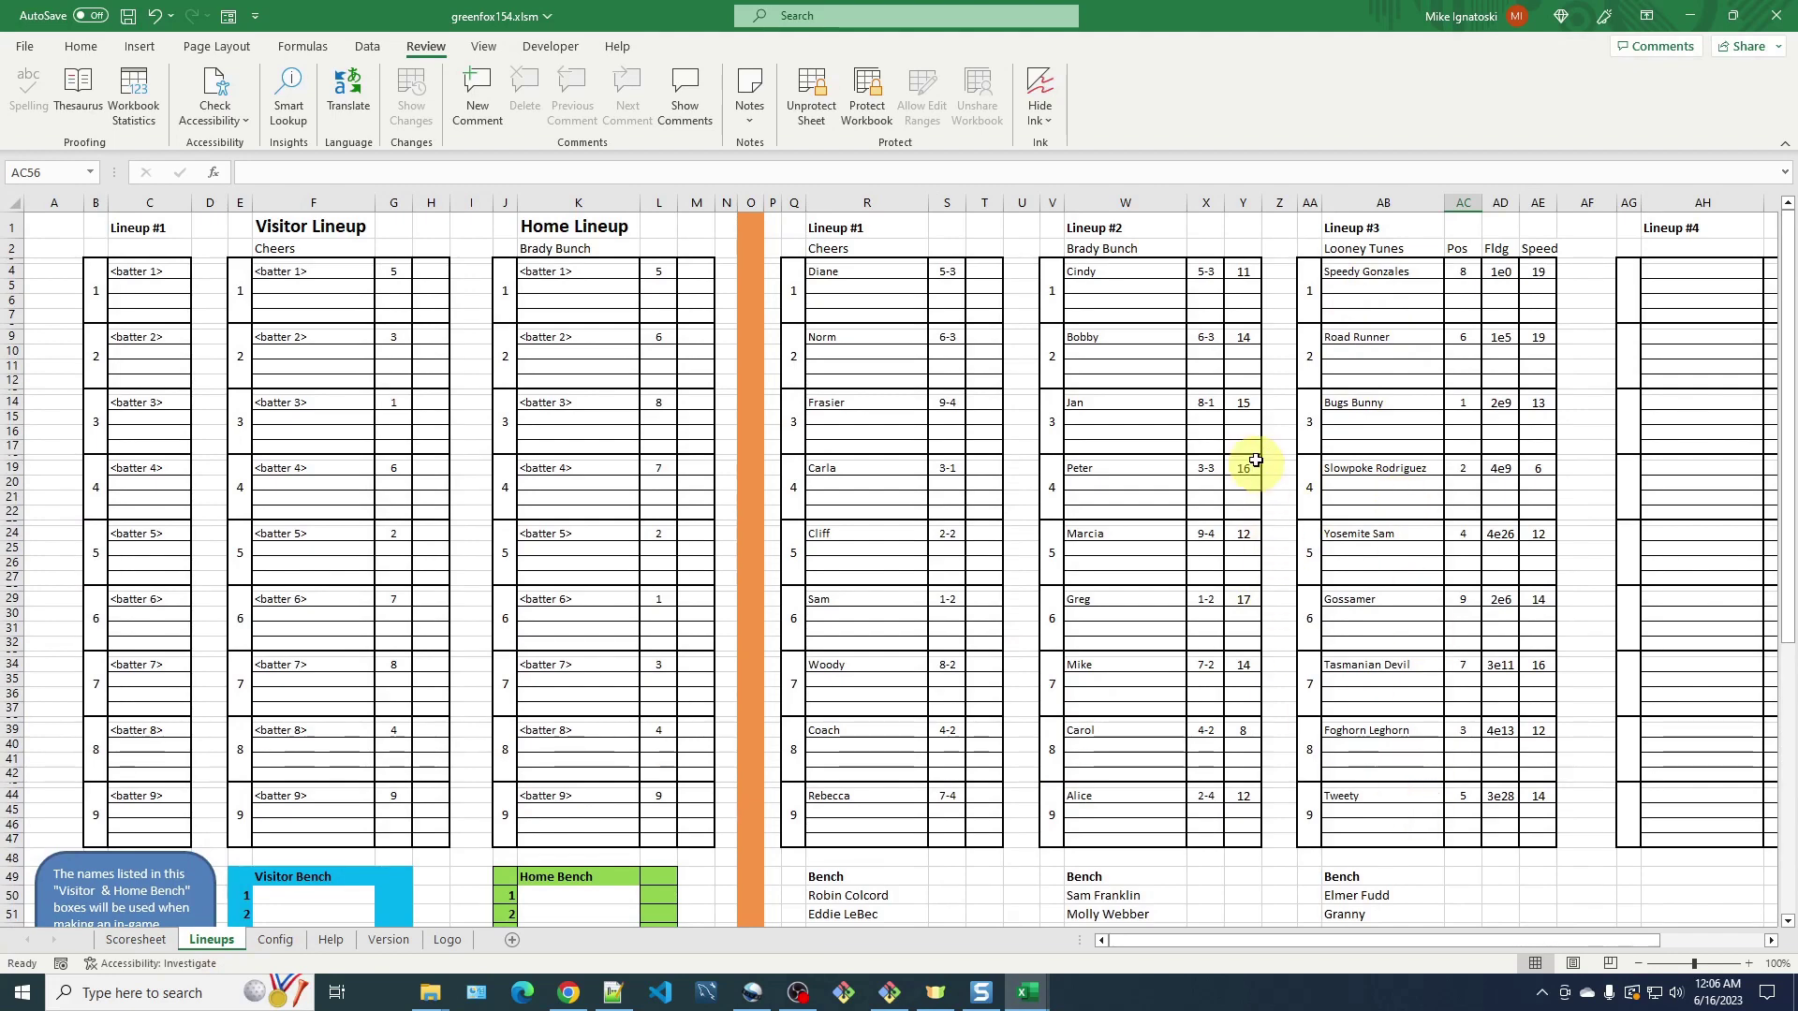
pyautogui.scroll(-1, 1147, 747)
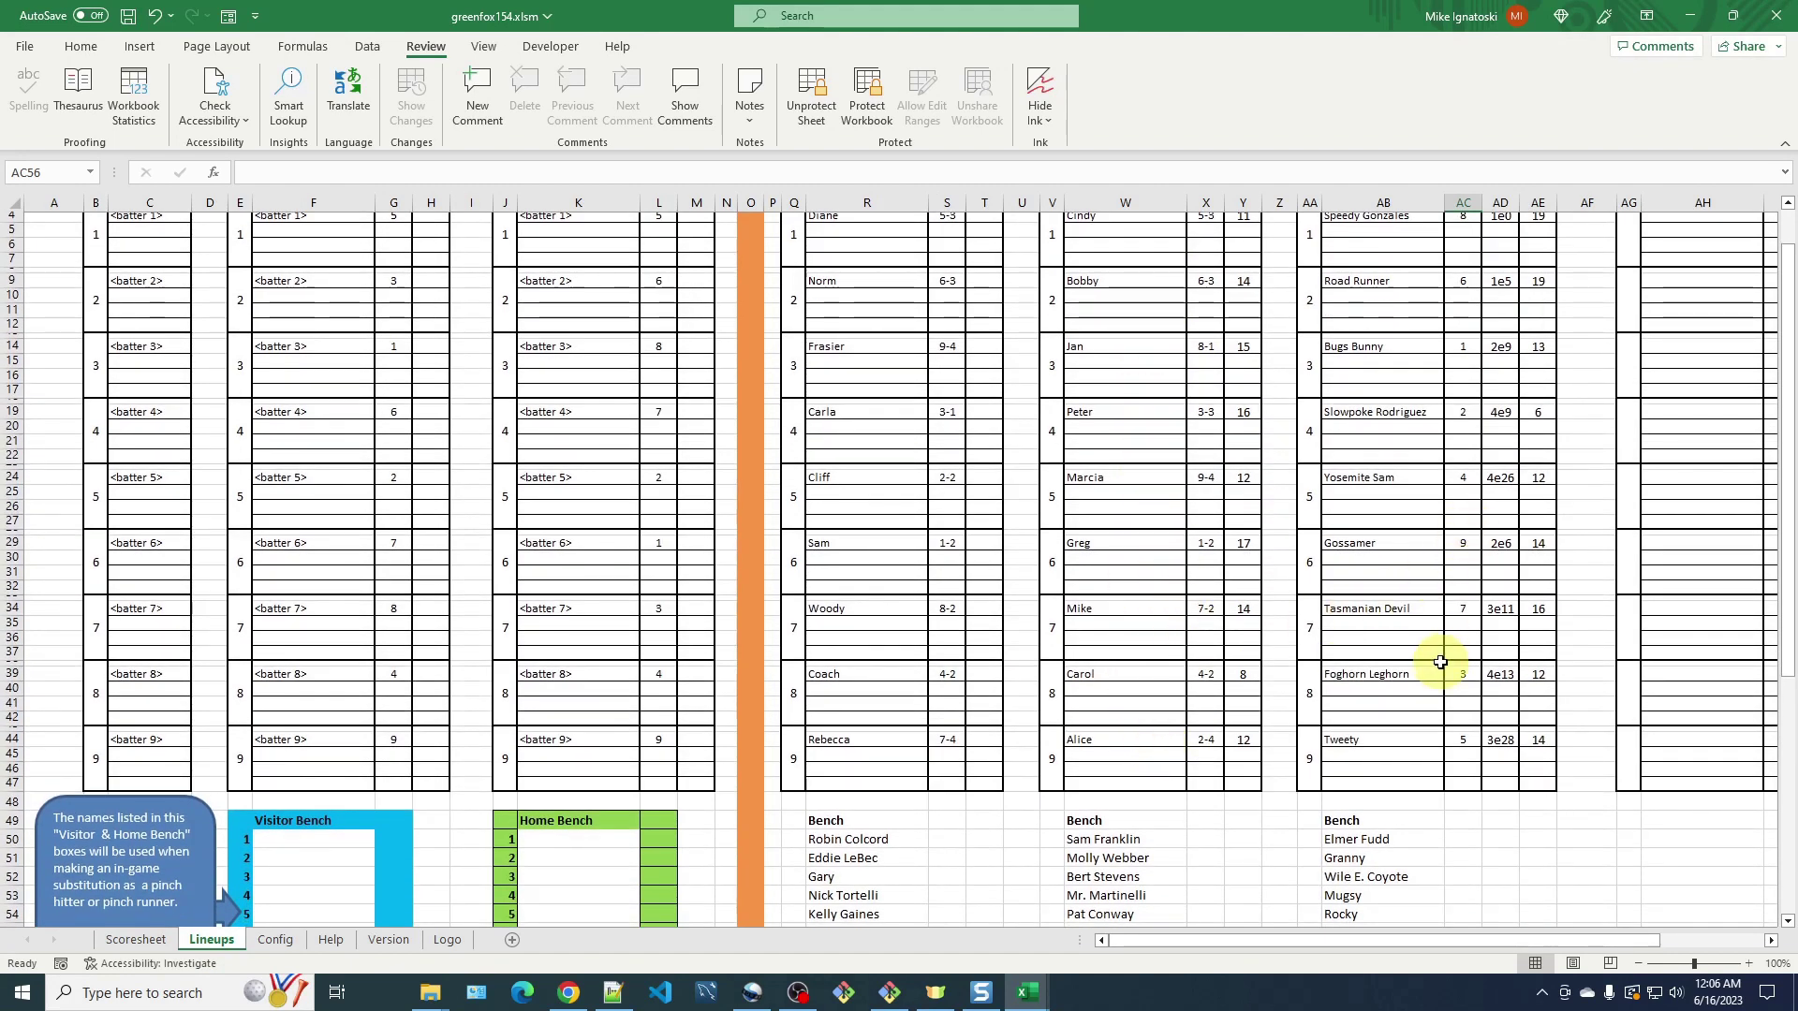
pyautogui.scroll(-3, 1423, 749)
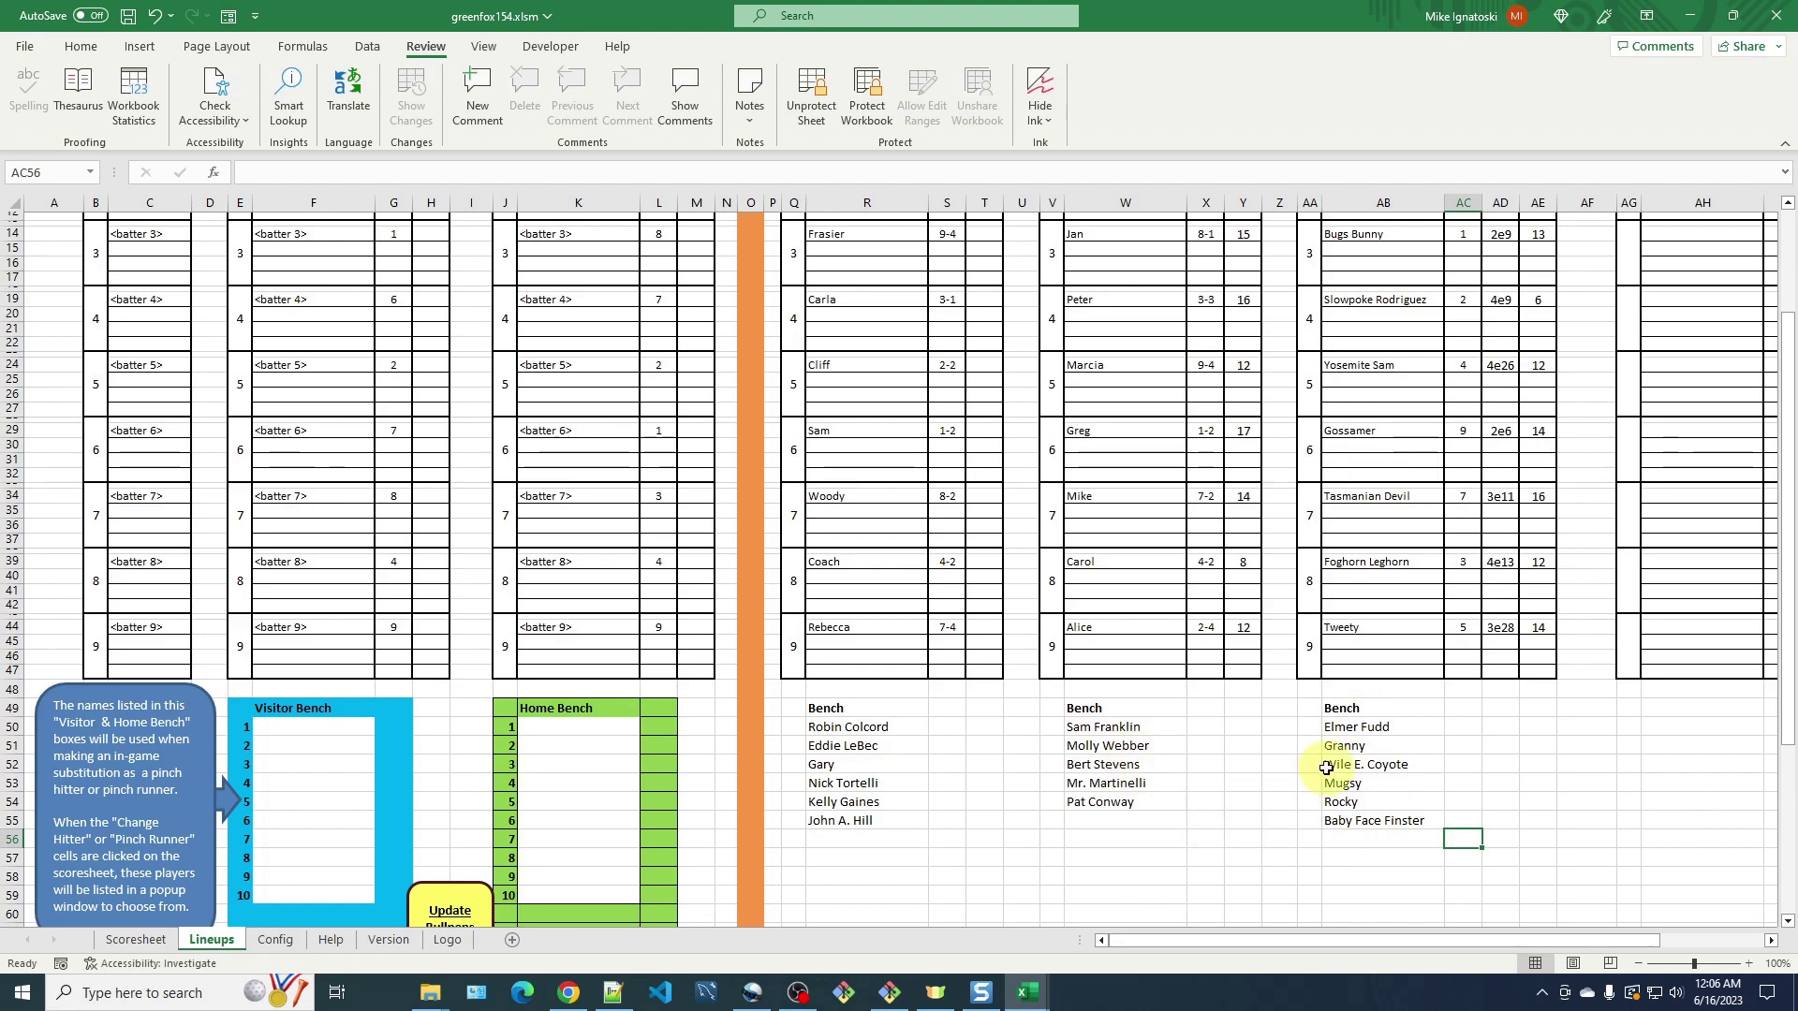
pyautogui.scroll(-4, 1325, 787)
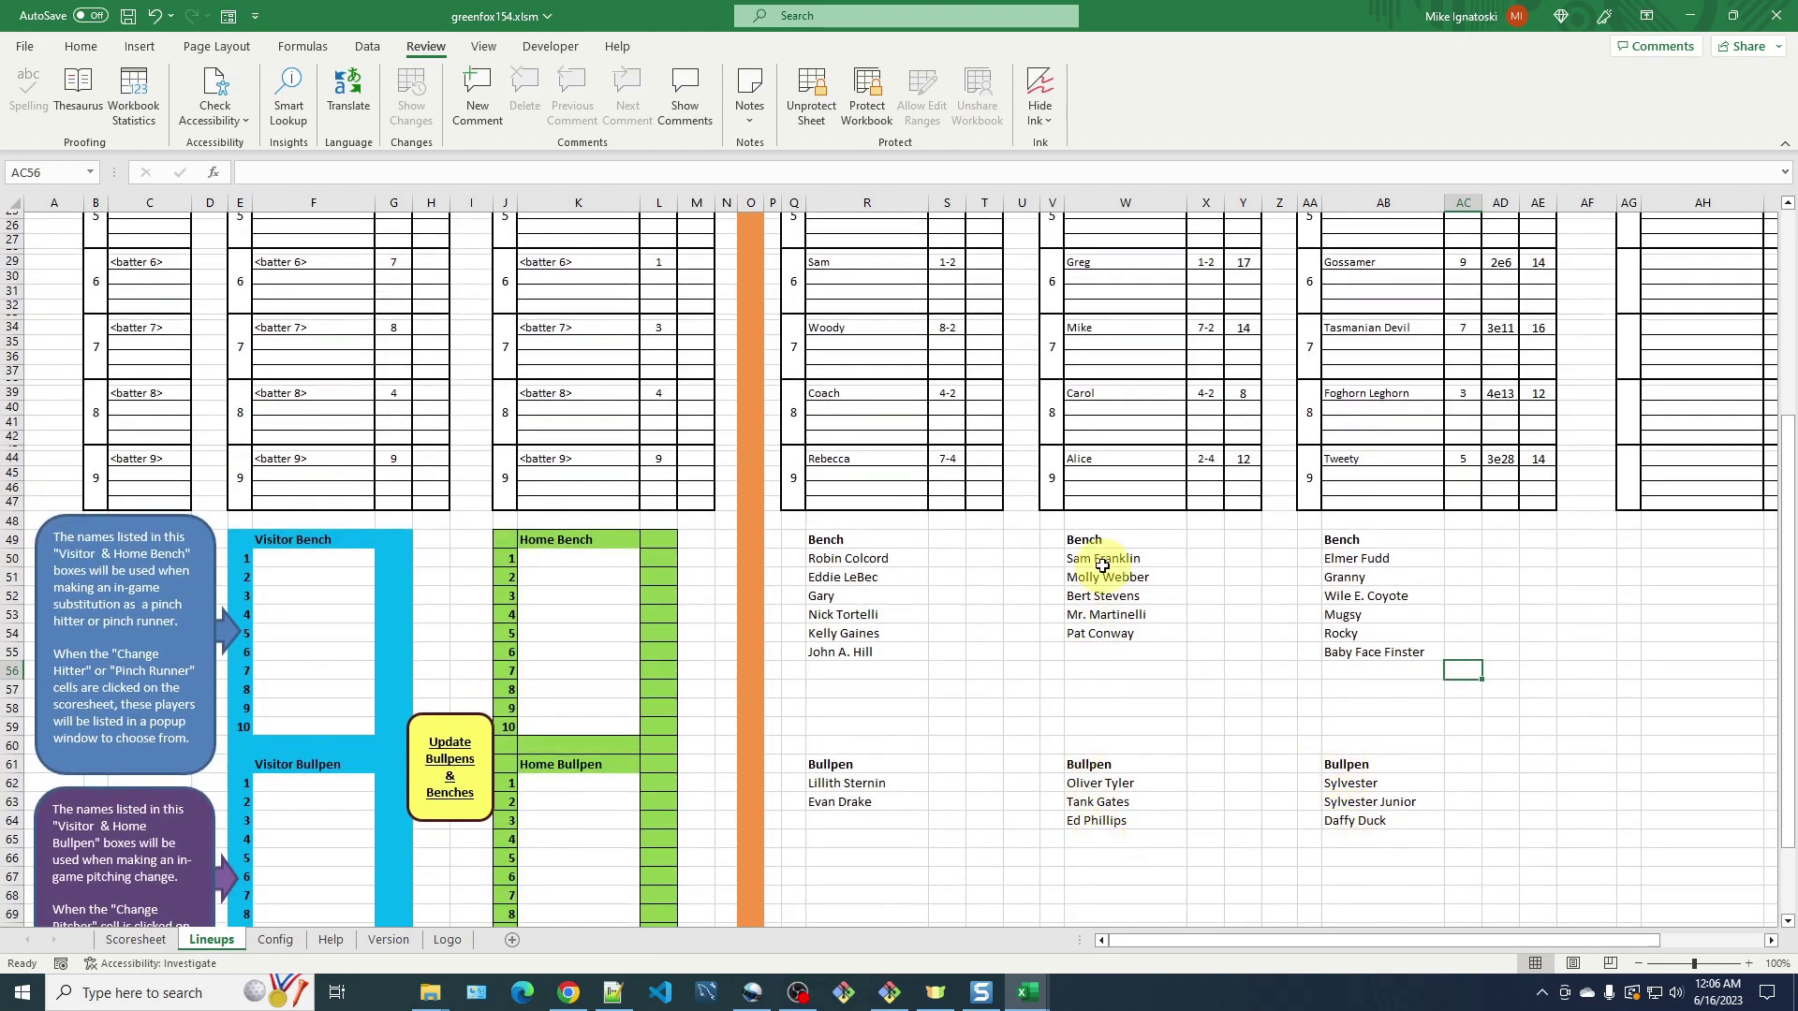
pyautogui.scroll(7, 1376, 721)
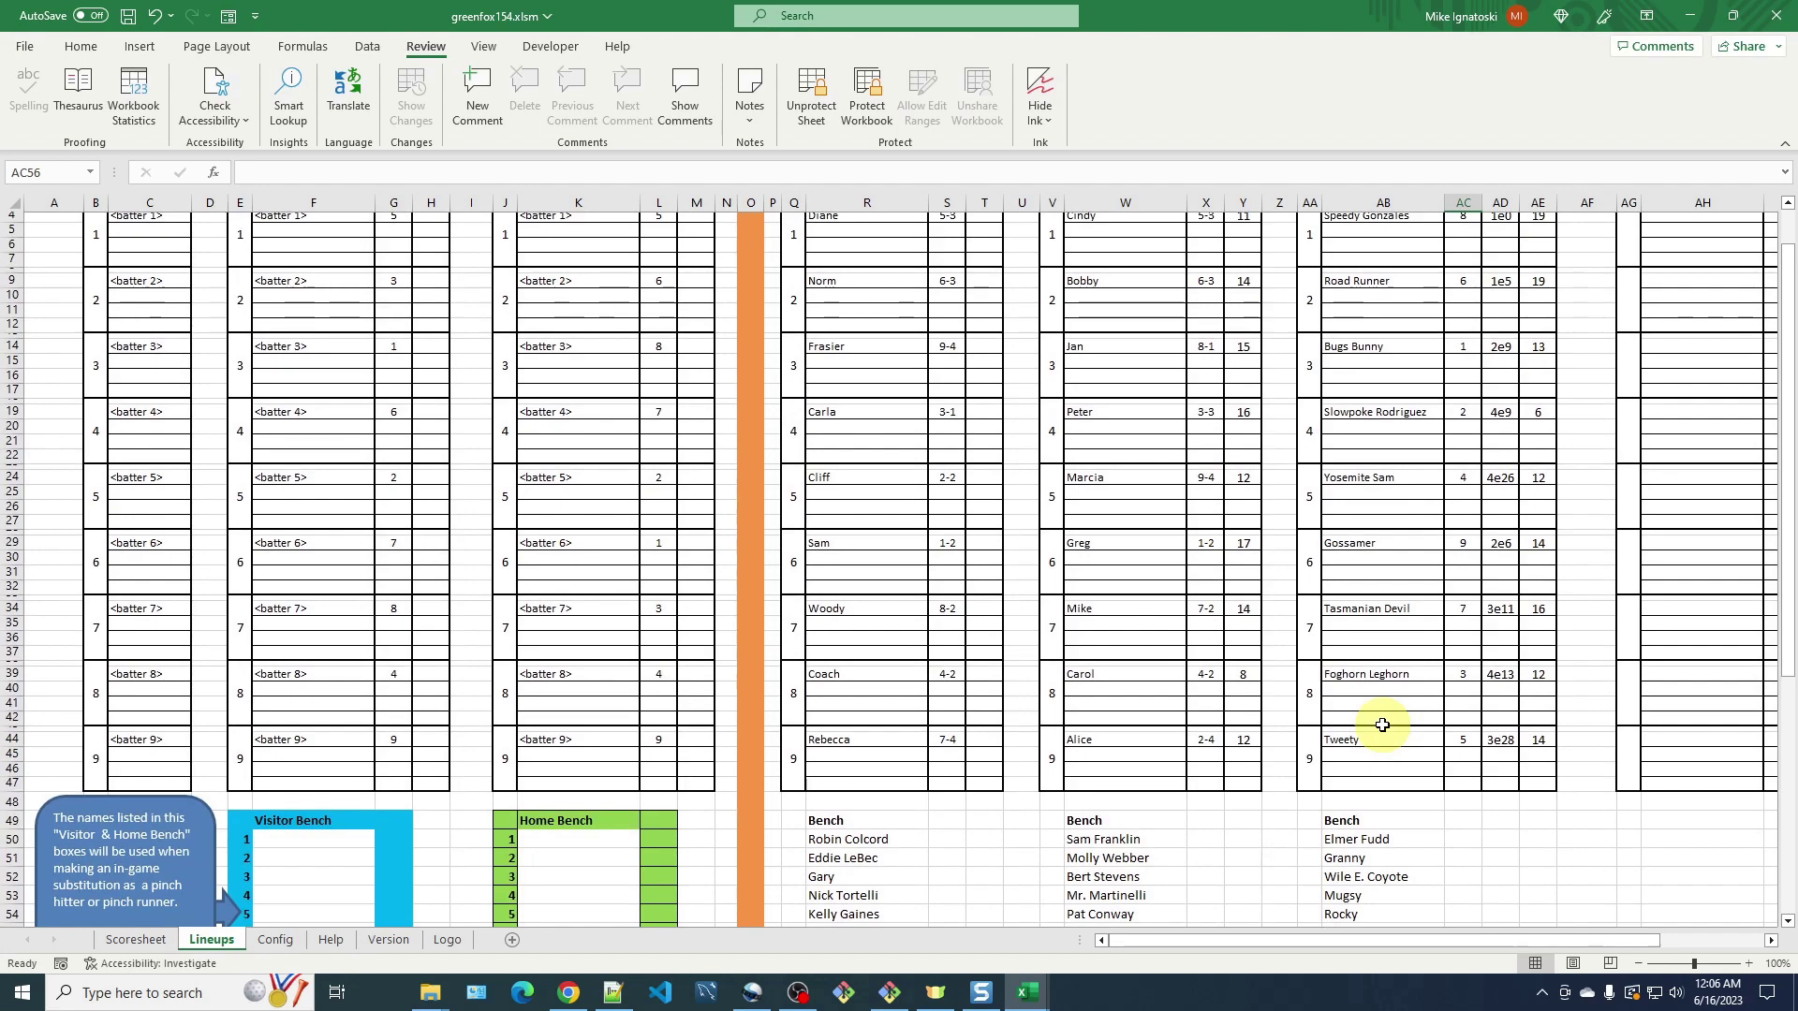
pyautogui.scroll(-2, 1377, 730)
# Copy the Looney Tunes bench names, Elmer Fudd through Baby Face Finster, into the Visitor Bench at F50.
pyautogui.click(1363, 734)
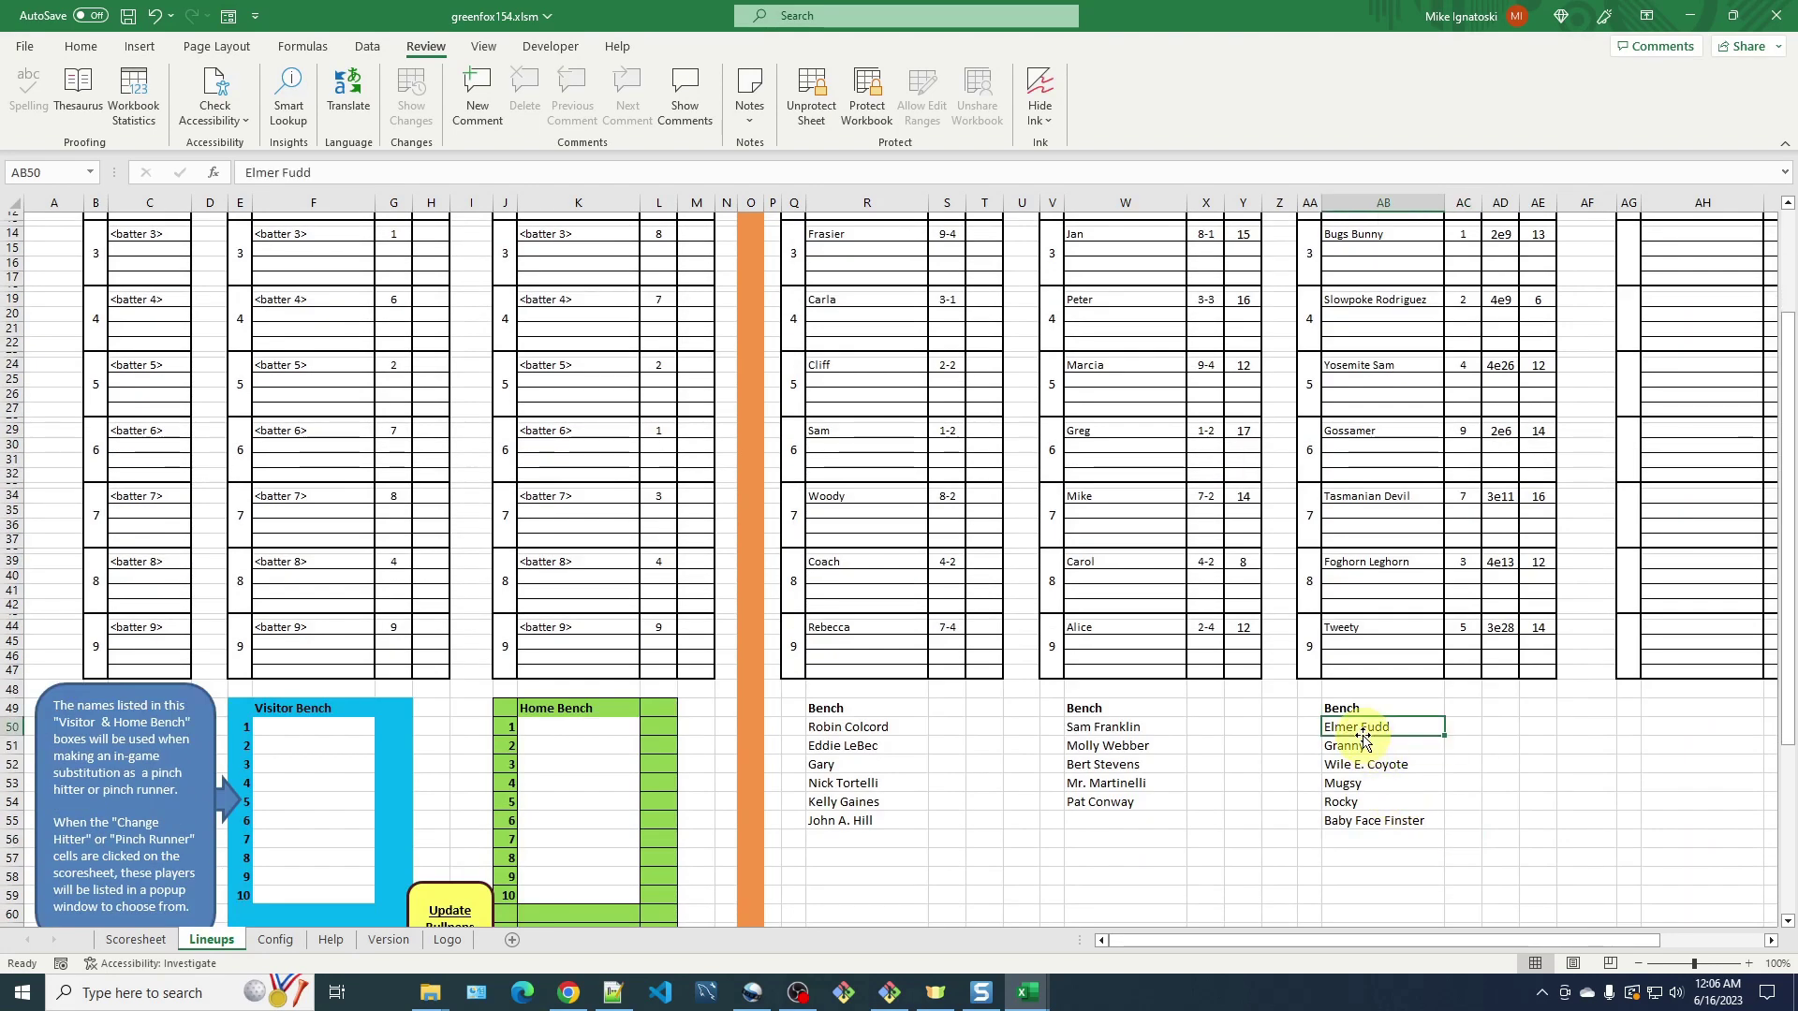
pyautogui.keyDown('shift'); pyautogui.click(1376, 822); pyautogui.keyUp('shift')
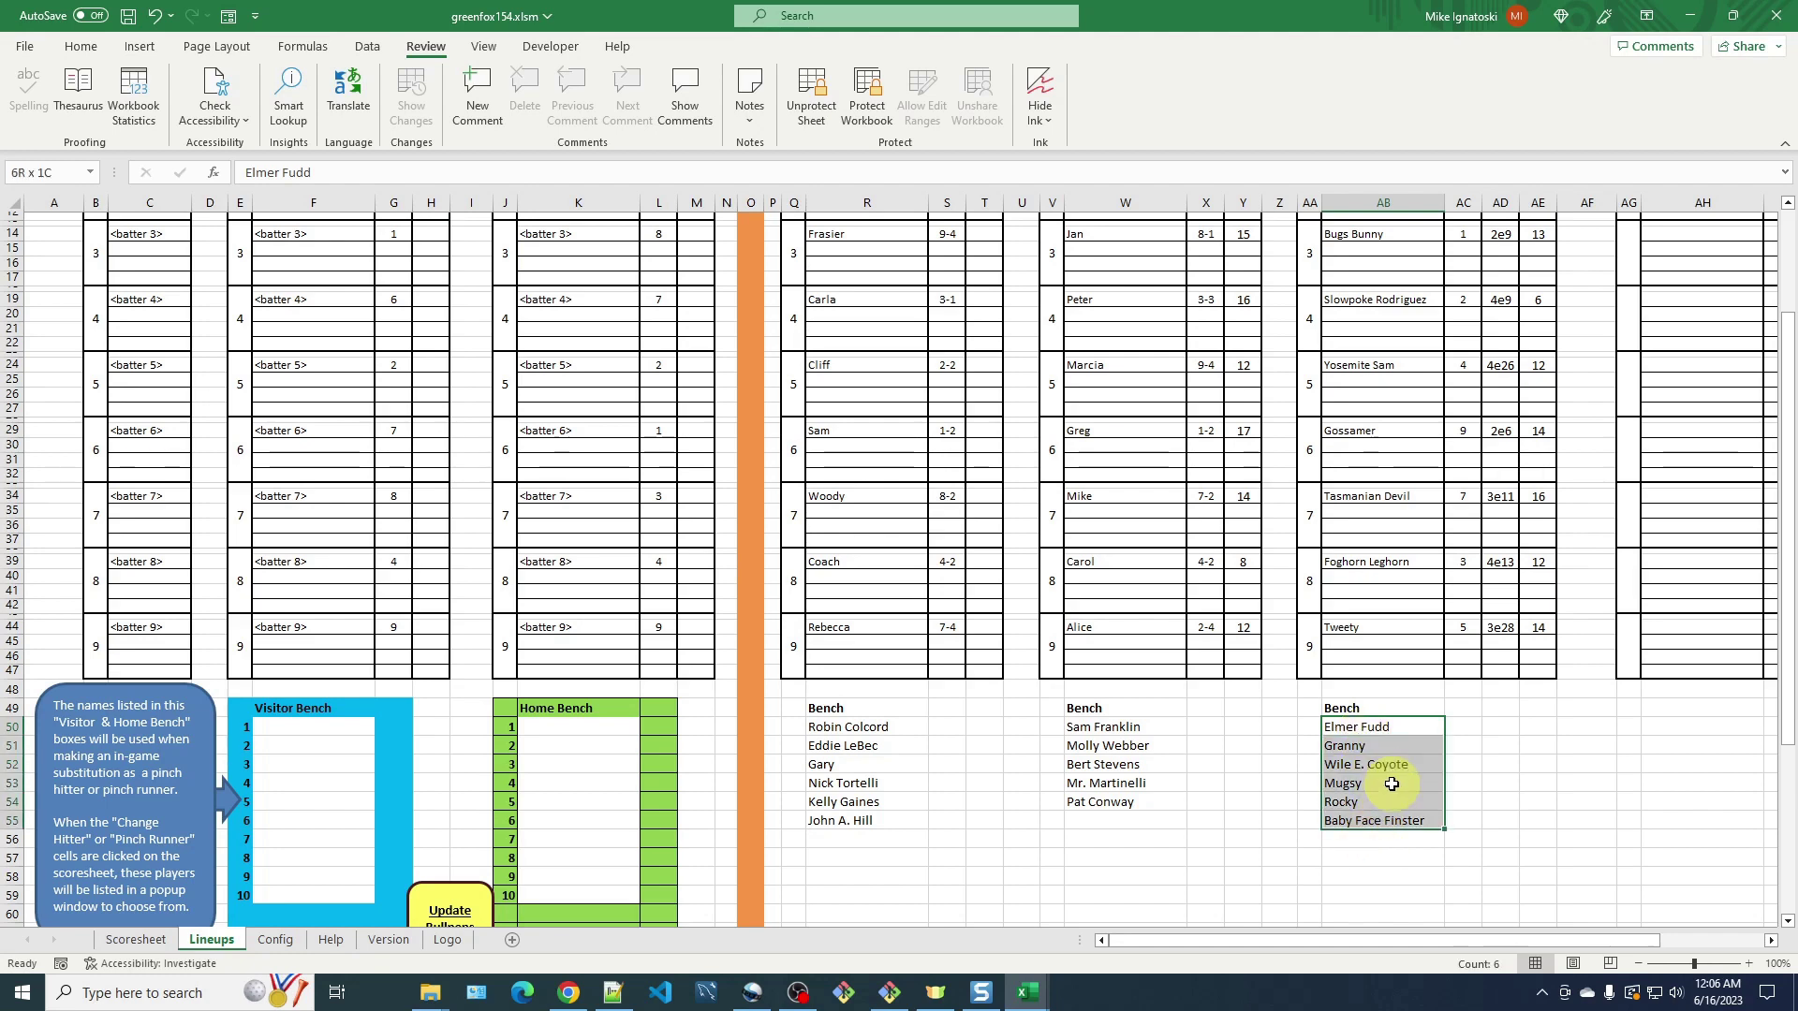
pyautogui.hotkey('ctrl', 'c')
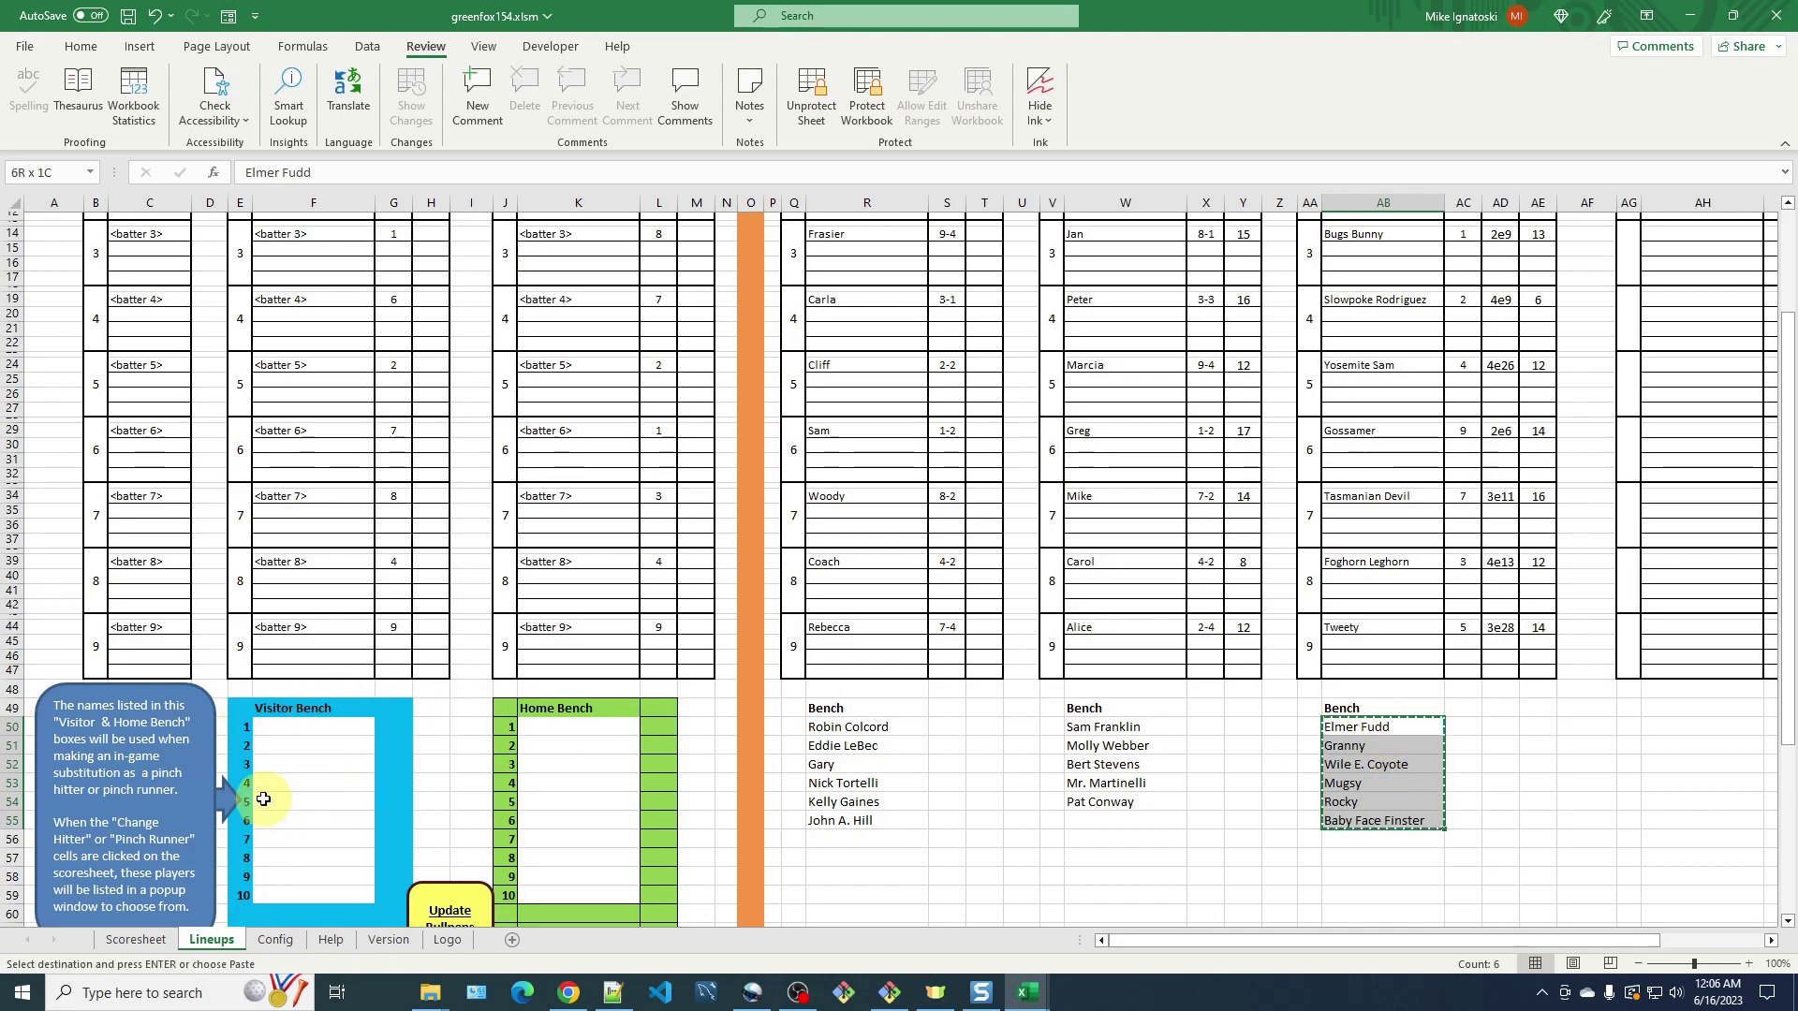
pyautogui.click(301, 727)
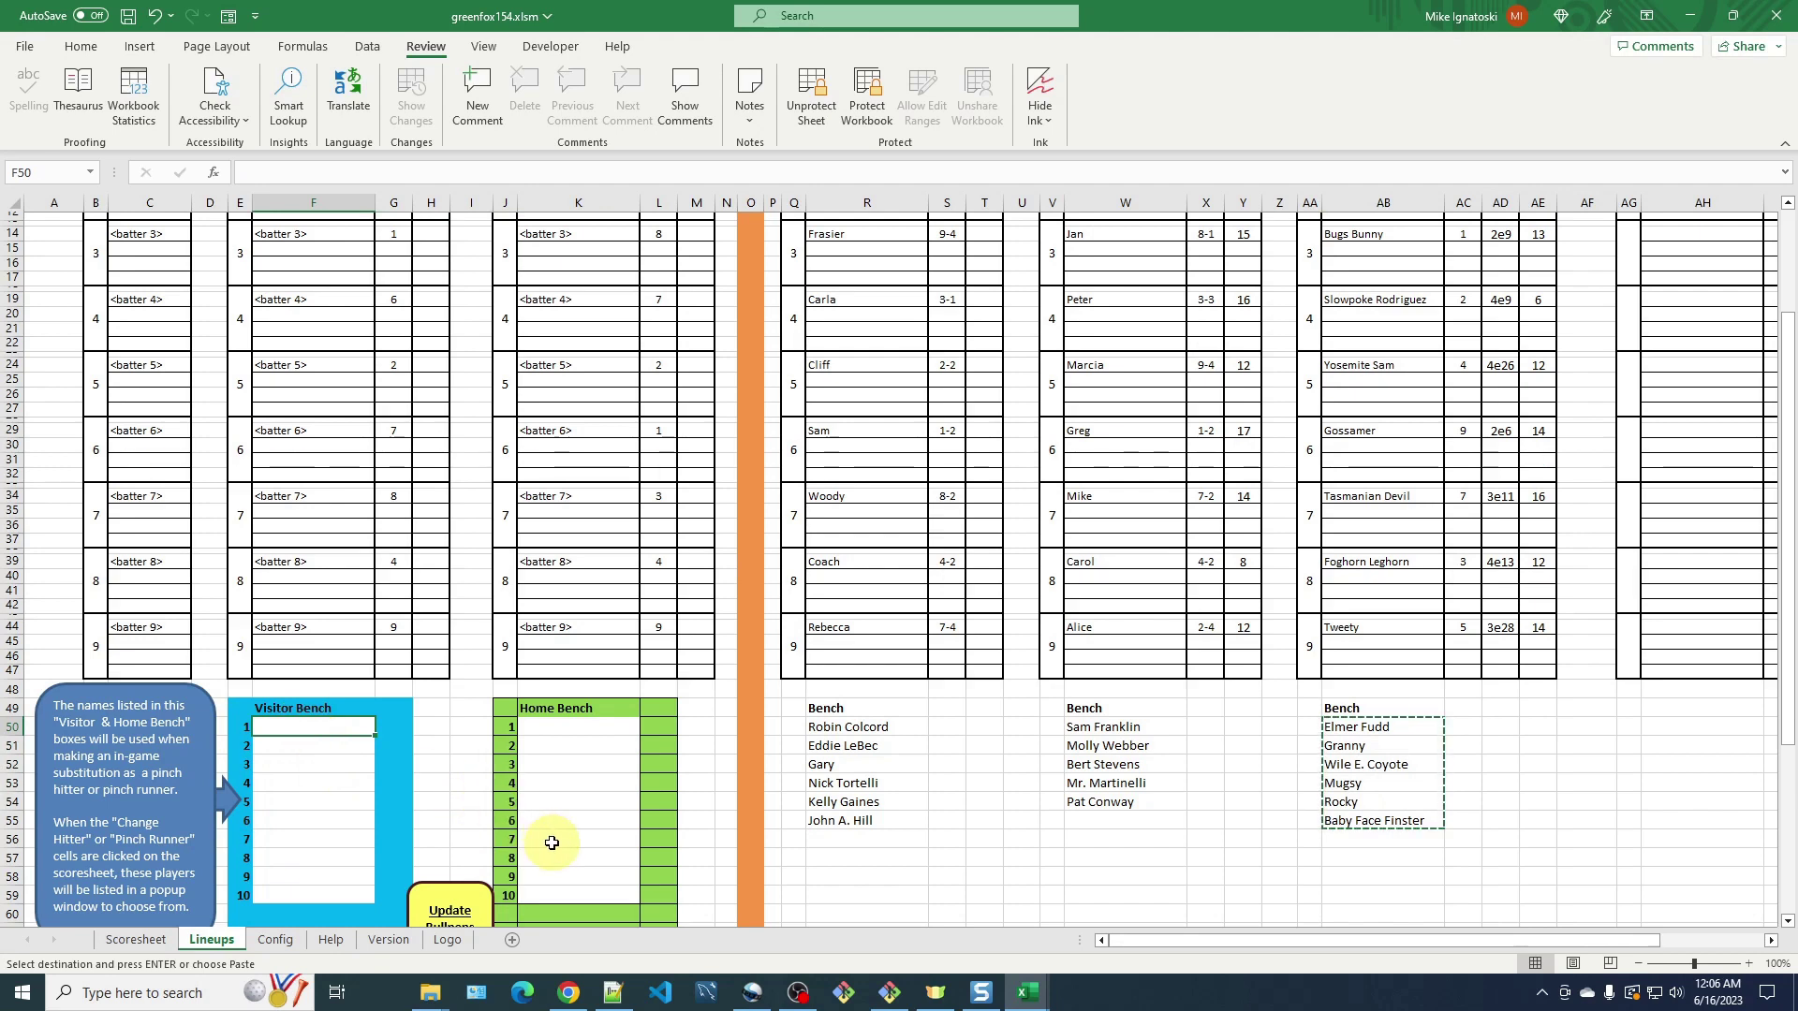
pyautogui.hotkey('ctrl', 'v')
# Copy the Looney Tunes bullpen names from AB62:AB64 into the Visitor Bullpen at F62.
pyautogui.scroll(-2, 1191, 758)
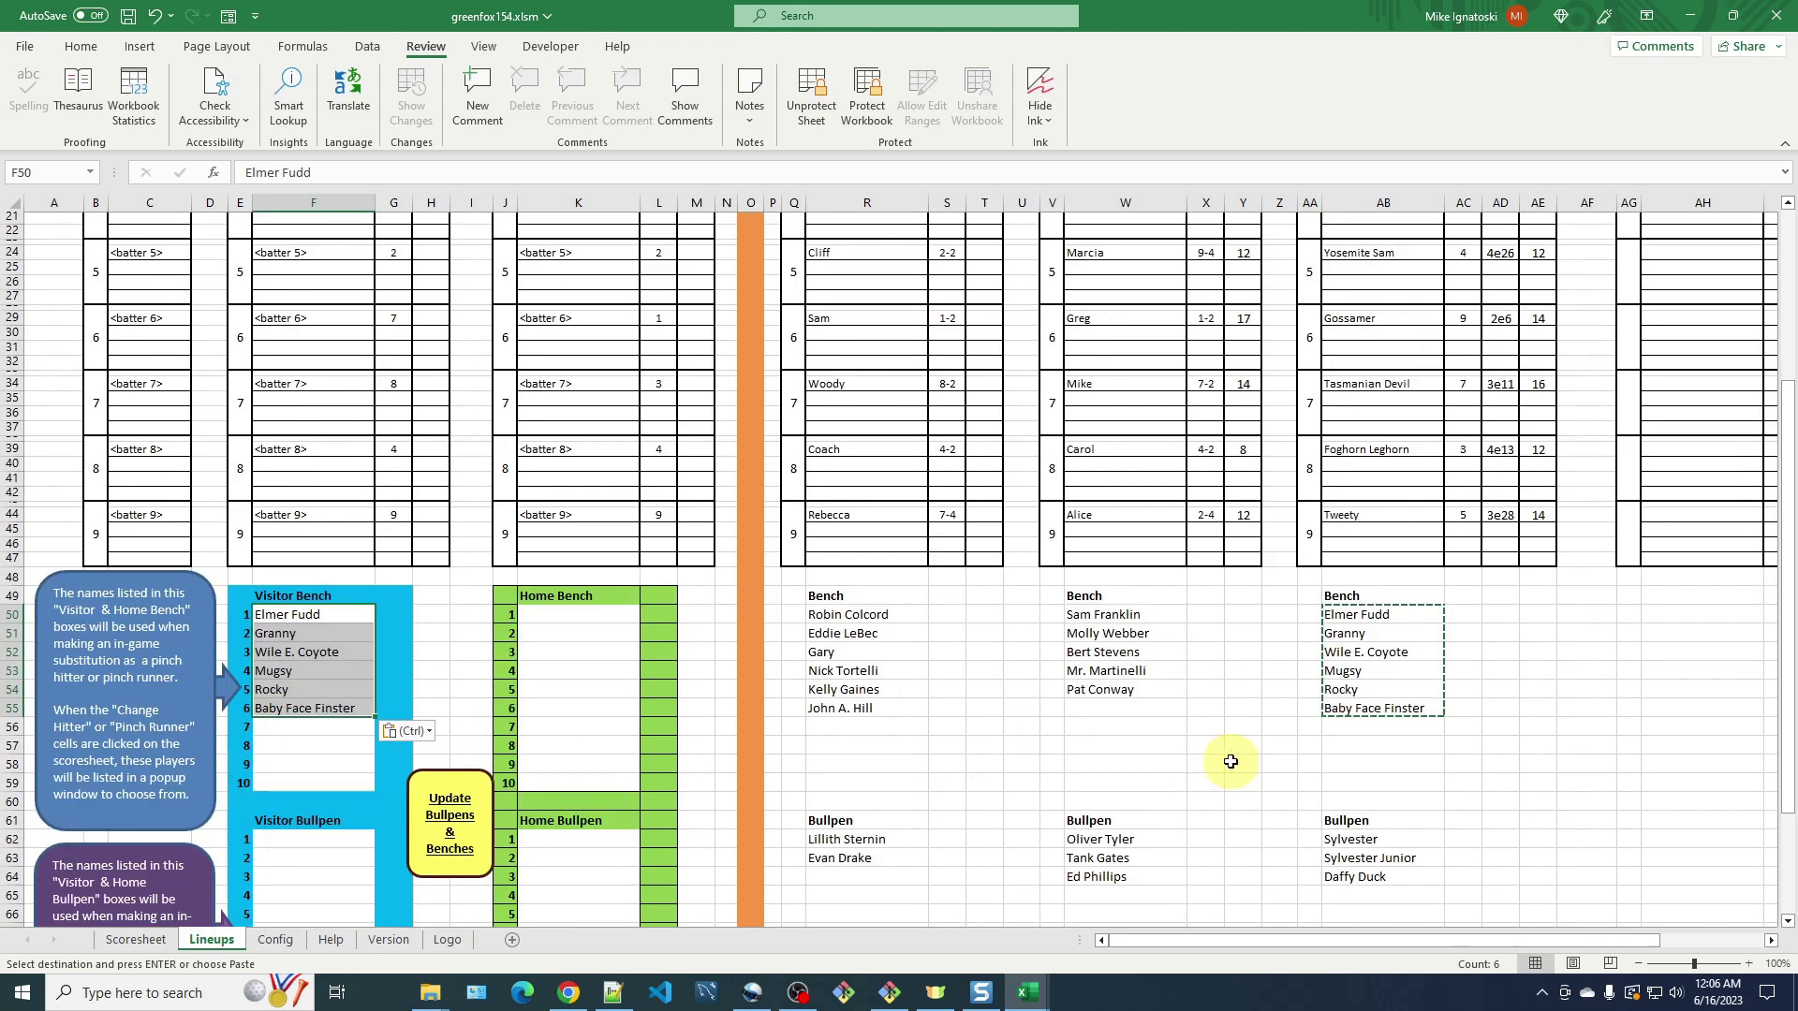
pyautogui.moveTo(1348, 839); pyautogui.dragTo(1361, 881)
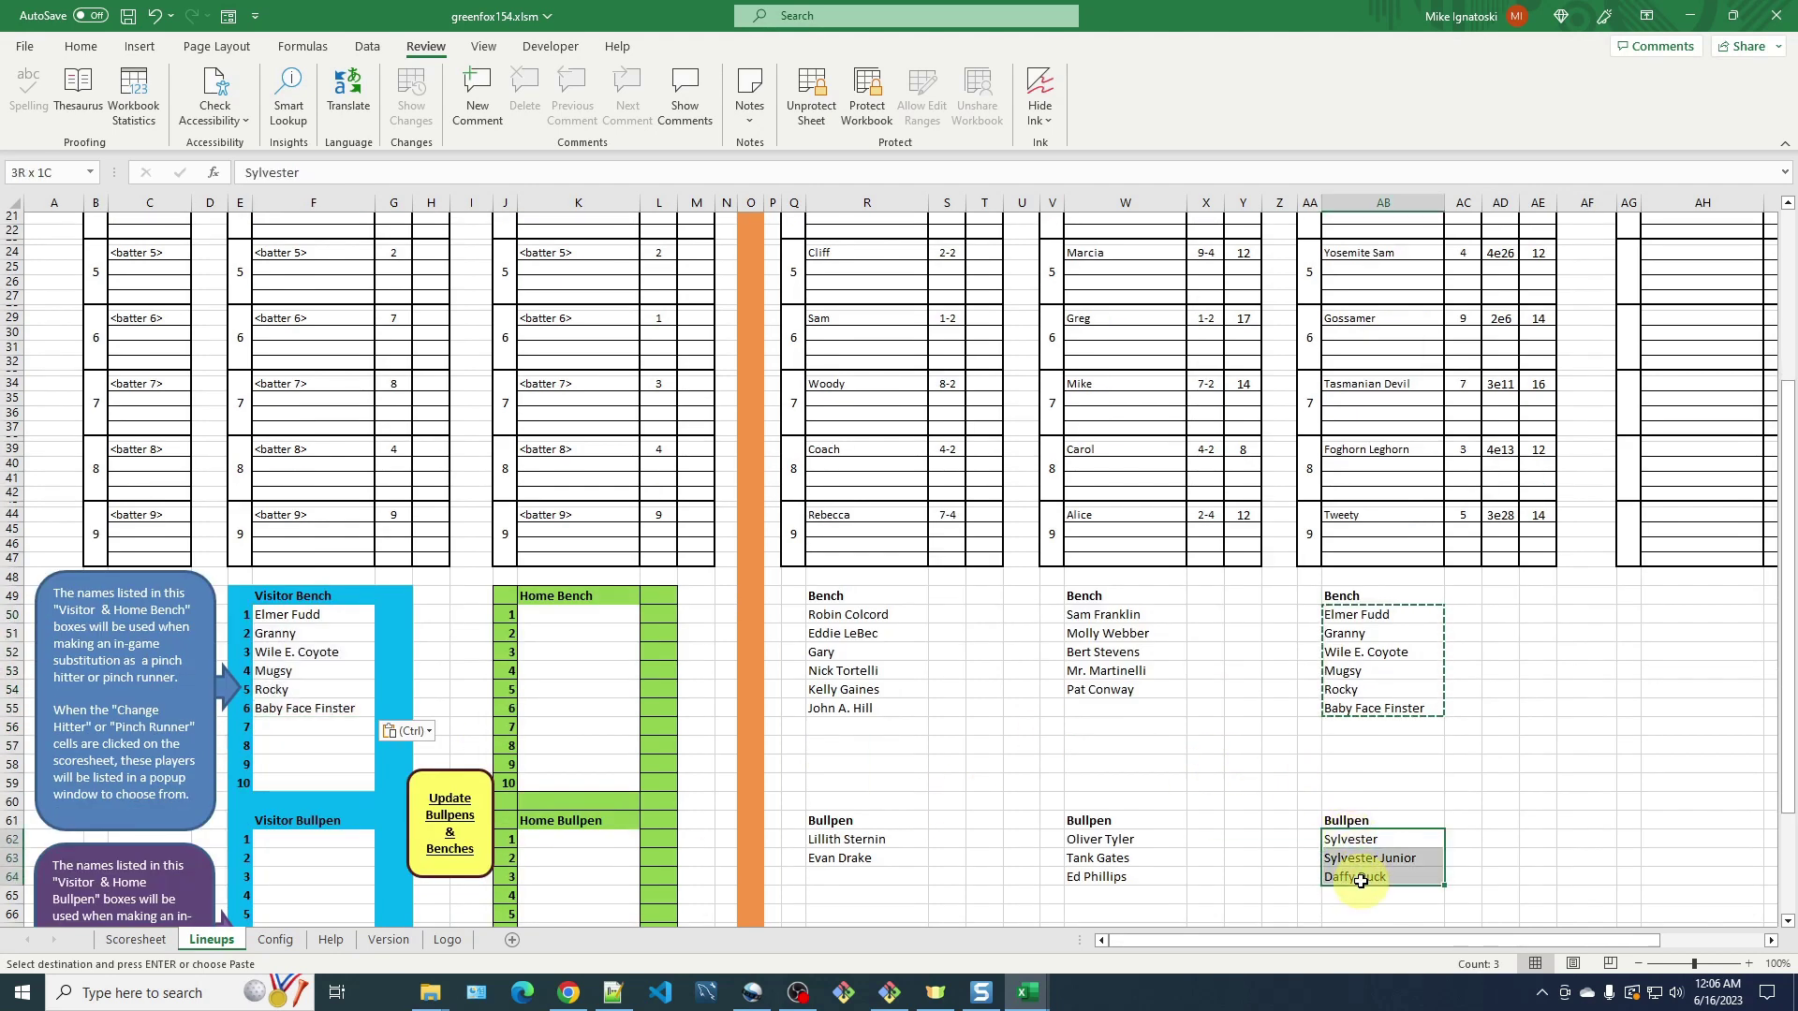
pyautogui.hotkey('ctrl', 'c')
pyautogui.click(309, 839)
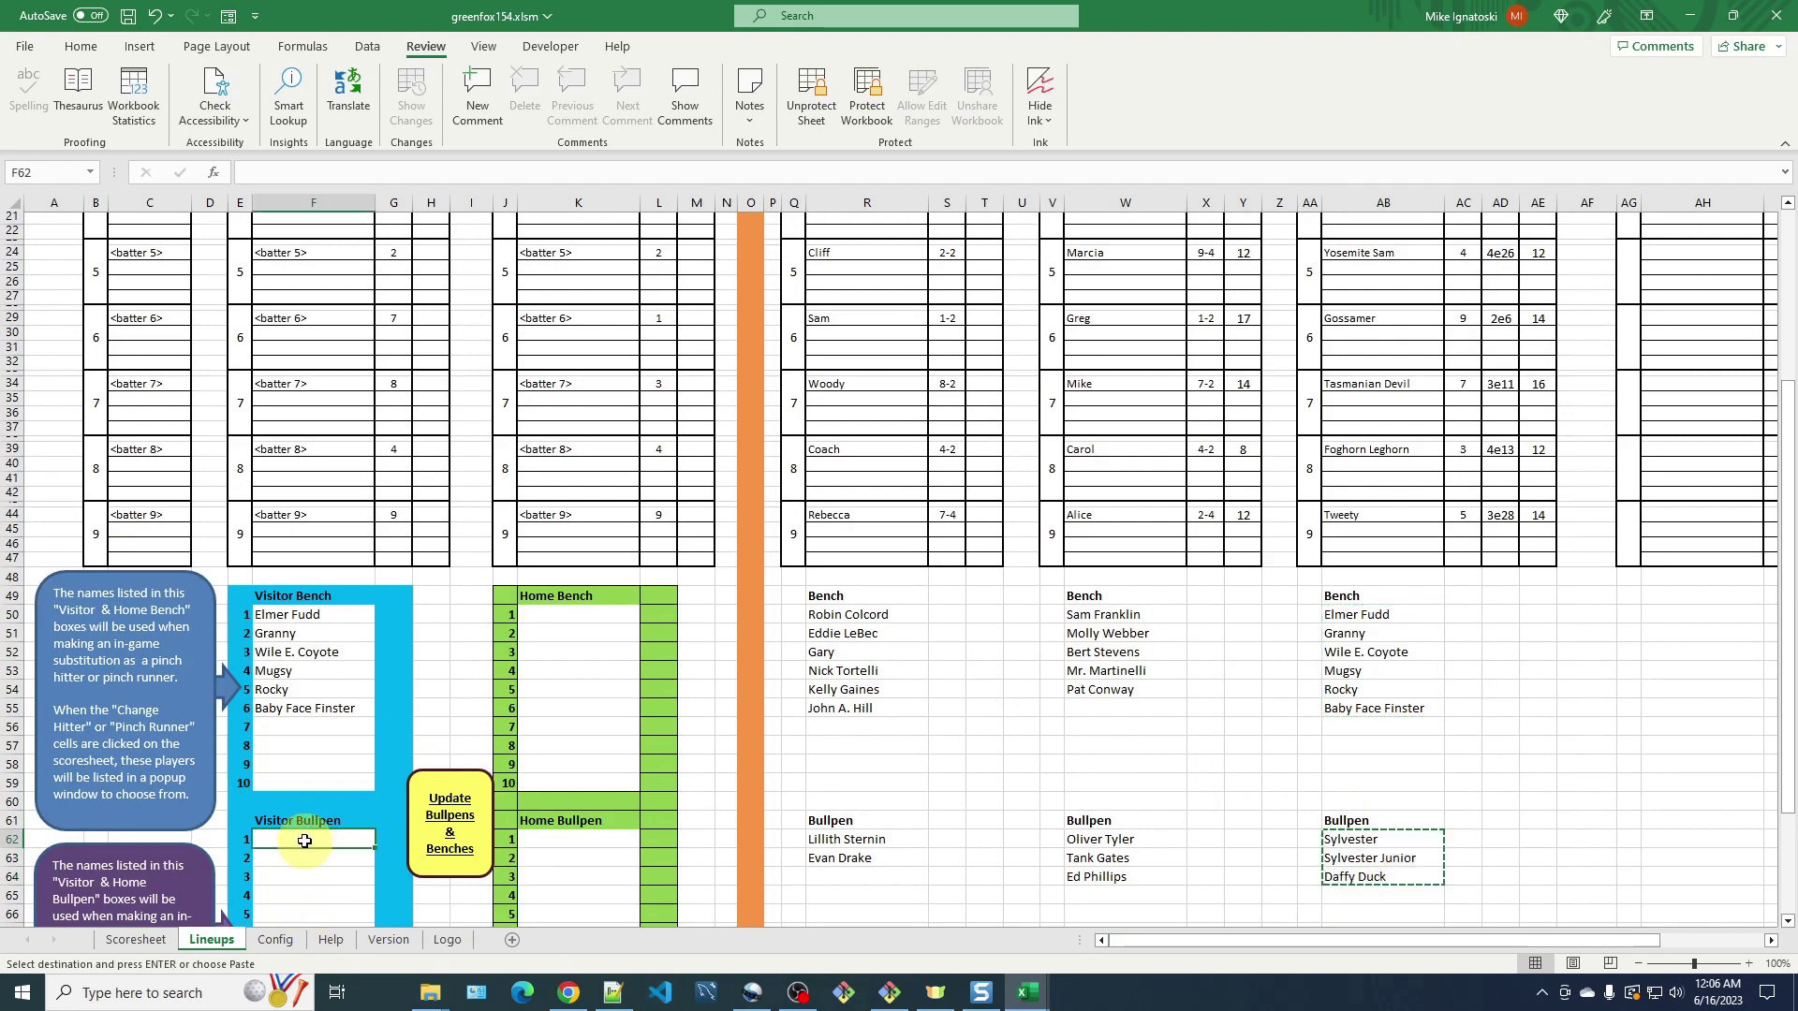
pyautogui.hotkey('ctrl', 'v')
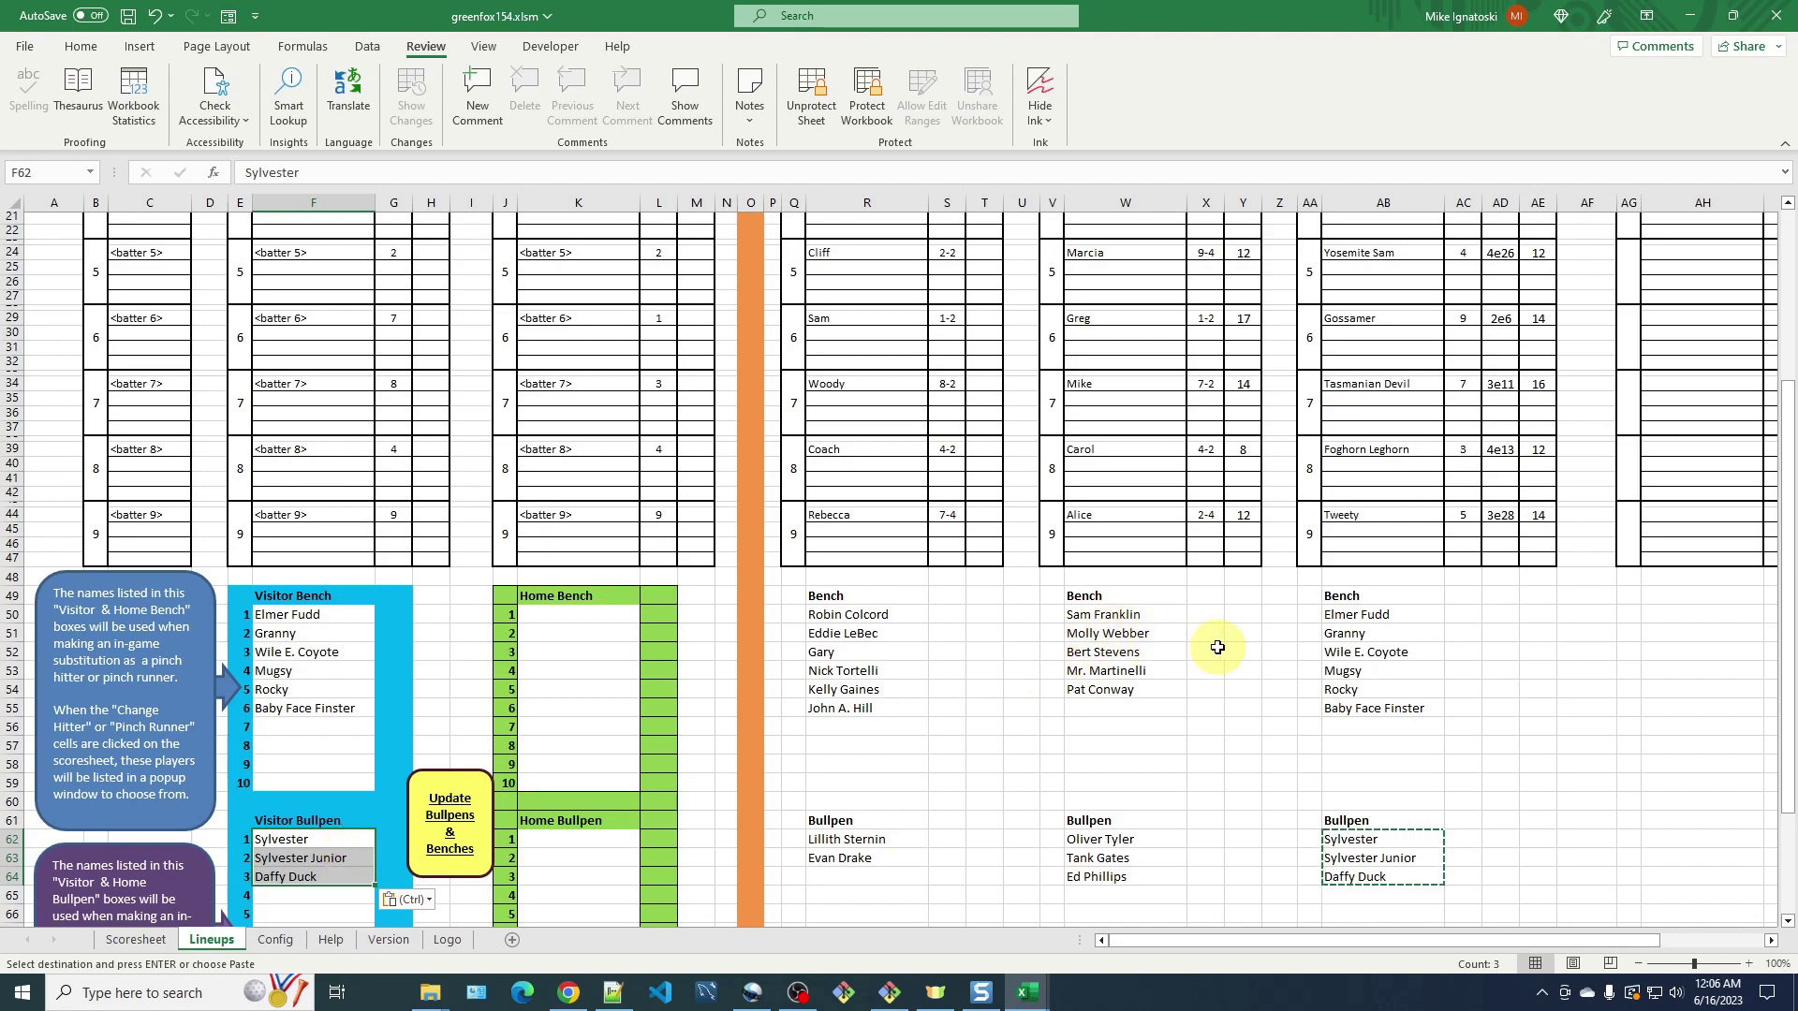
pyautogui.scroll(1, 1129, 661)
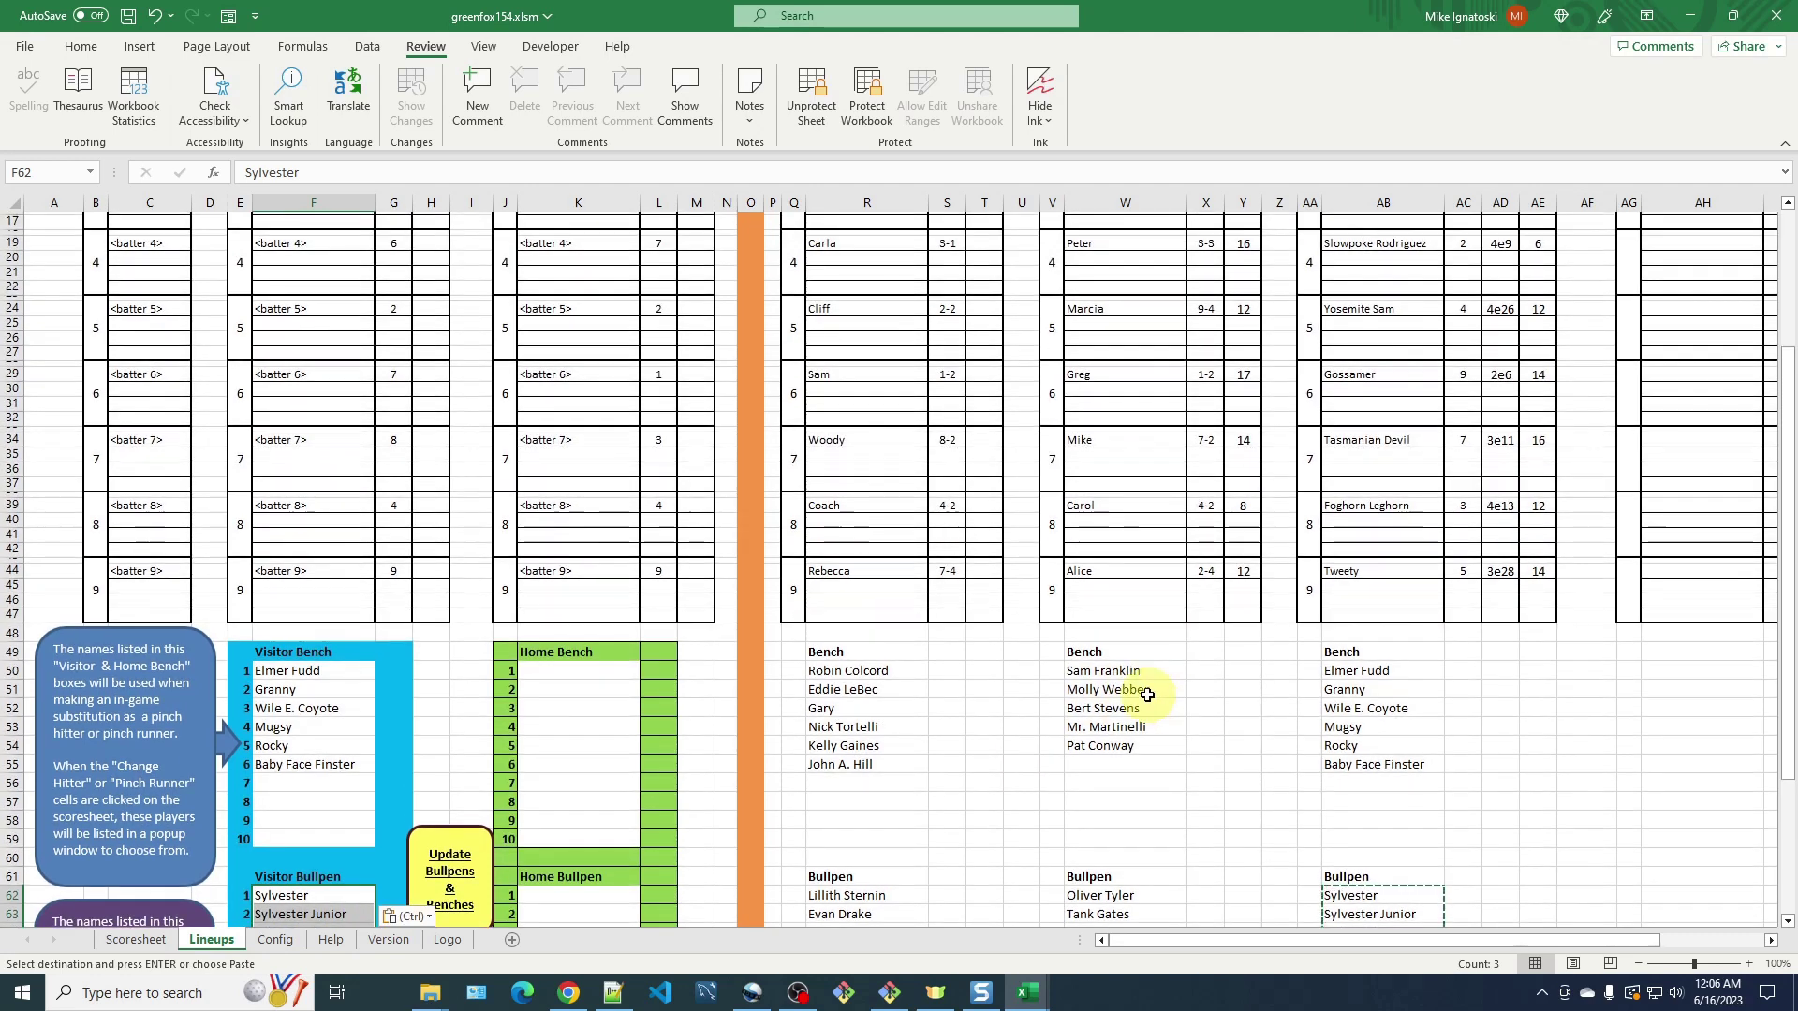
pyautogui.click(1121, 672)
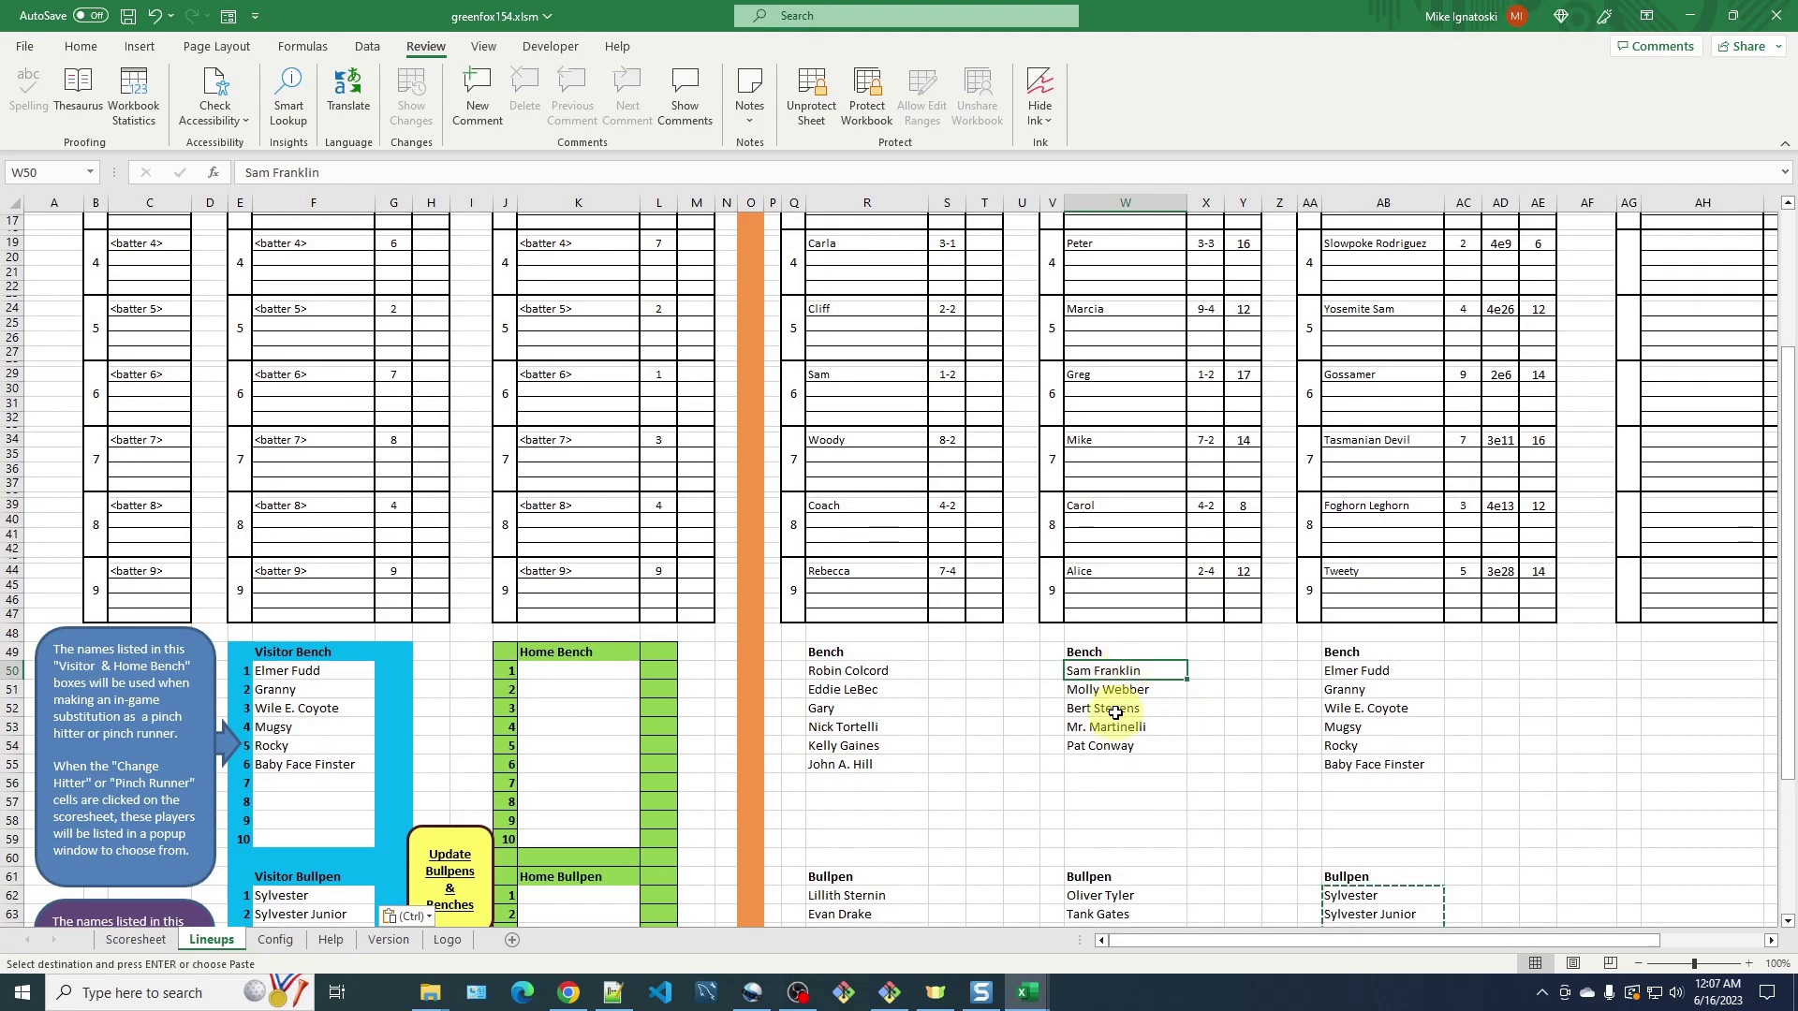
pyautogui.keyDown('shift'); pyautogui.click(1118, 747); pyautogui.keyUp('shift')
pyautogui.hotkey('ctrl', 'c')
pyautogui.click(585, 670)
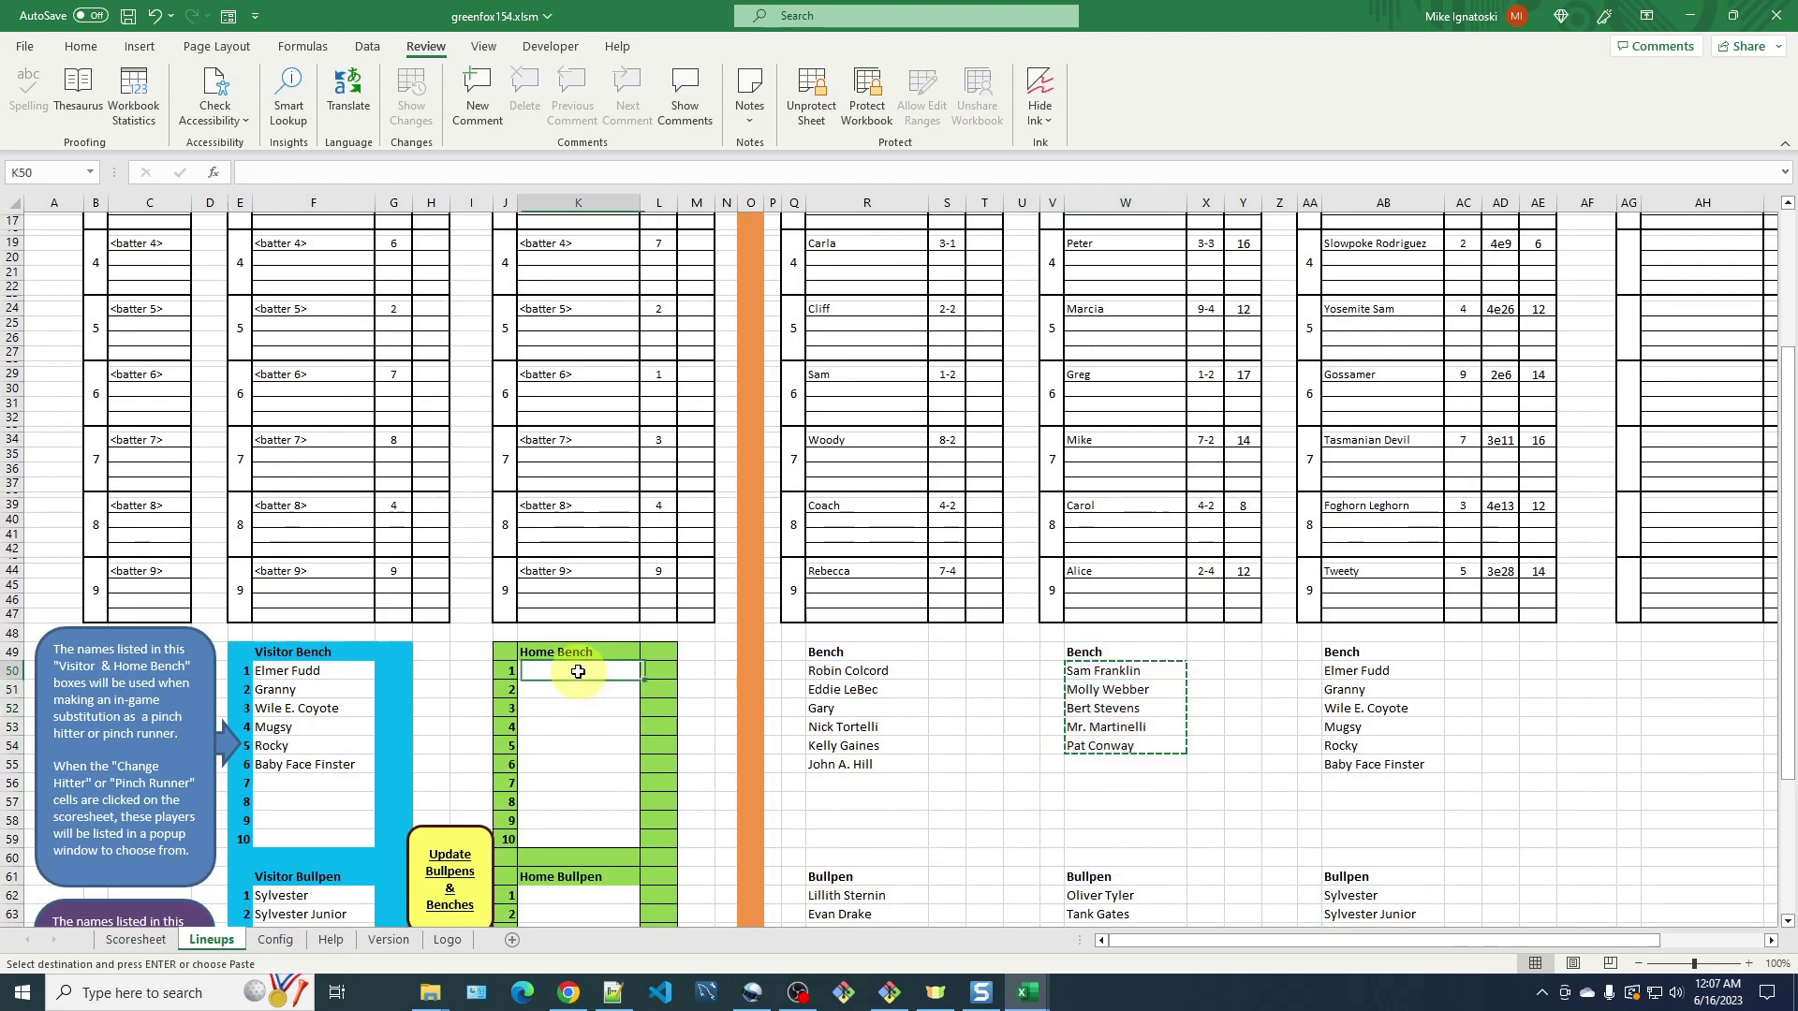
pyautogui.hotkey('ctrl', 'v')
# Copy the home bullpen, Oliver Tyler through Ed Phillips, into the Home Bullpen at K62.
pyautogui.scroll(-3, 870, 812)
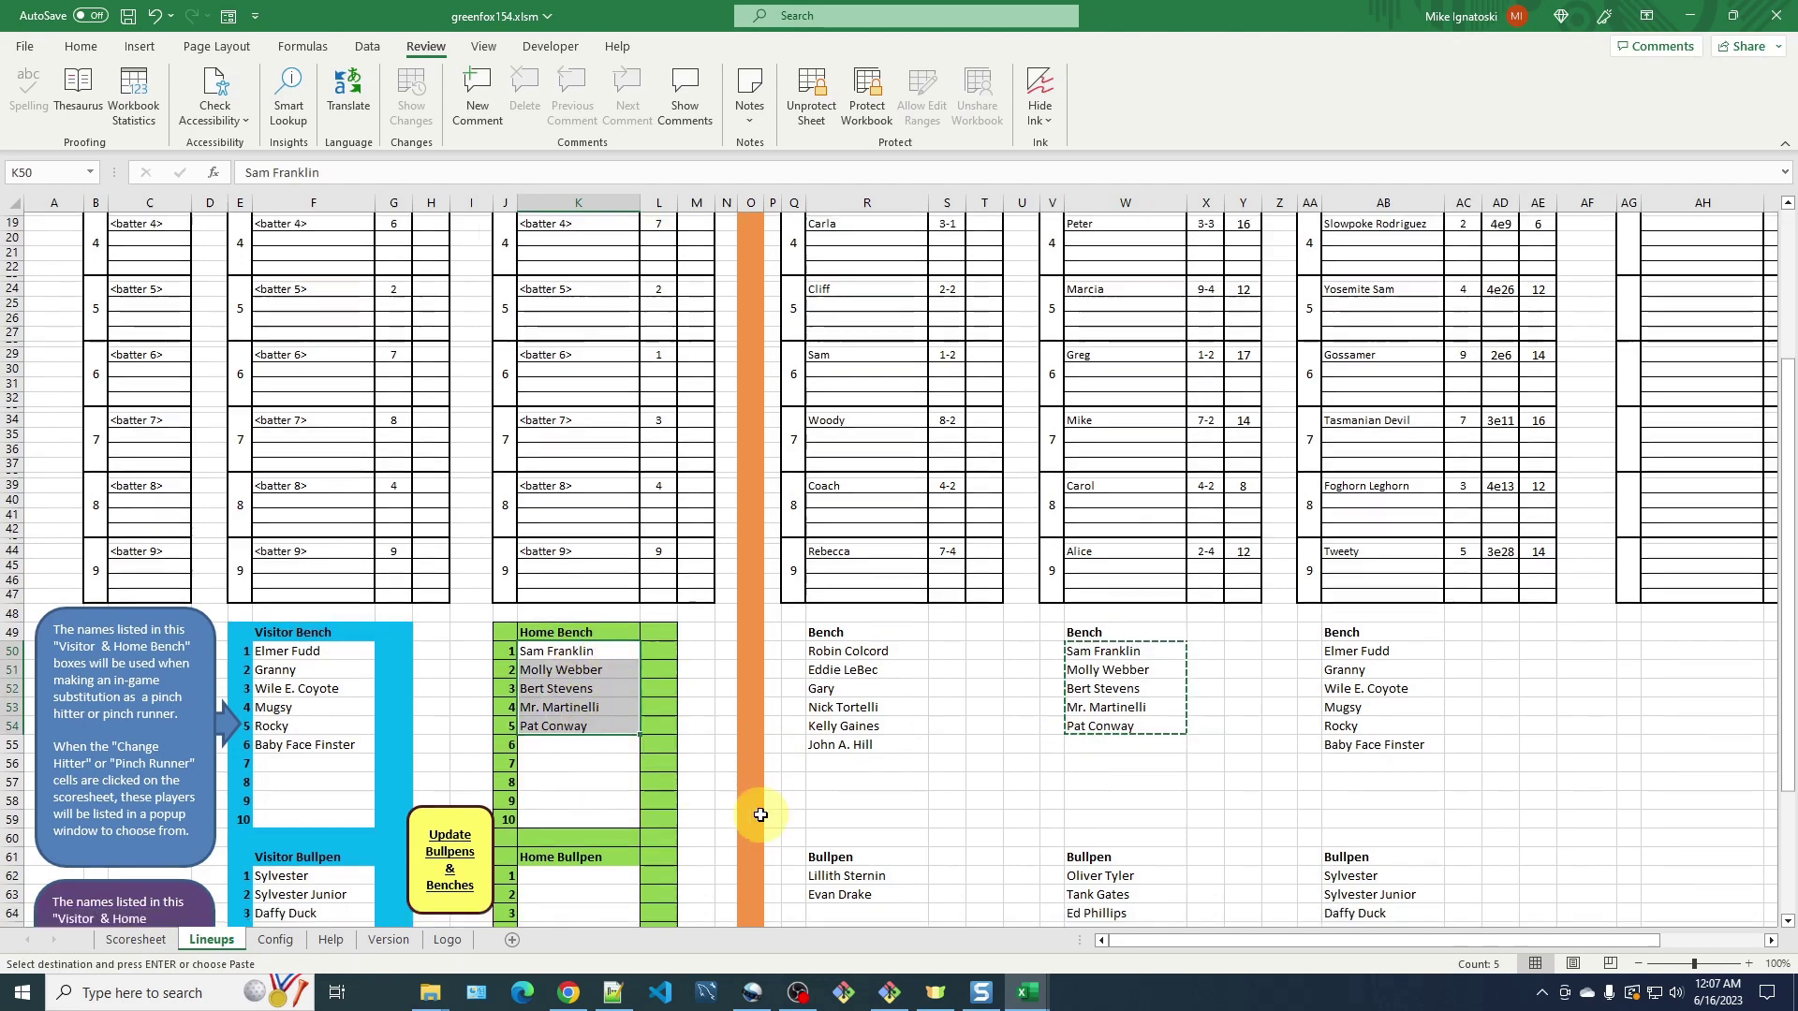
pyautogui.click(1093, 724)
pyautogui.moveTo(1094, 724); pyautogui.dragTo(1096, 764)
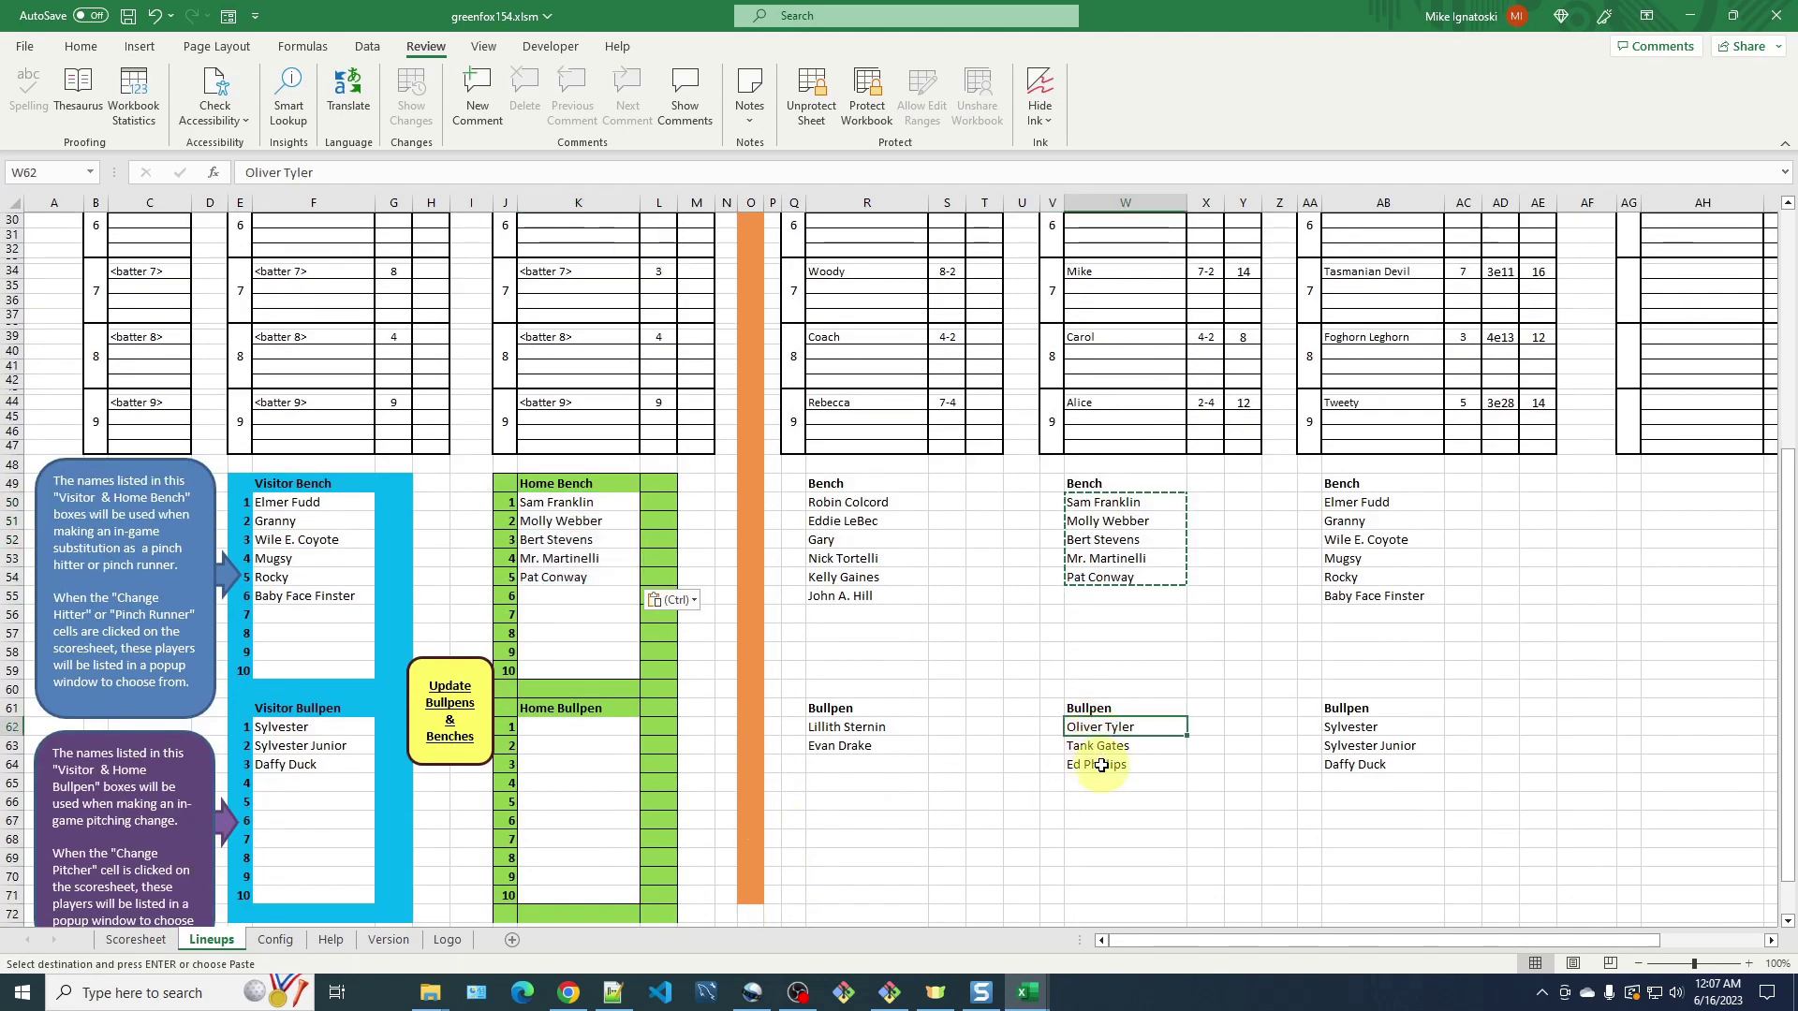
pyautogui.hotkey('ctrl', 'c')
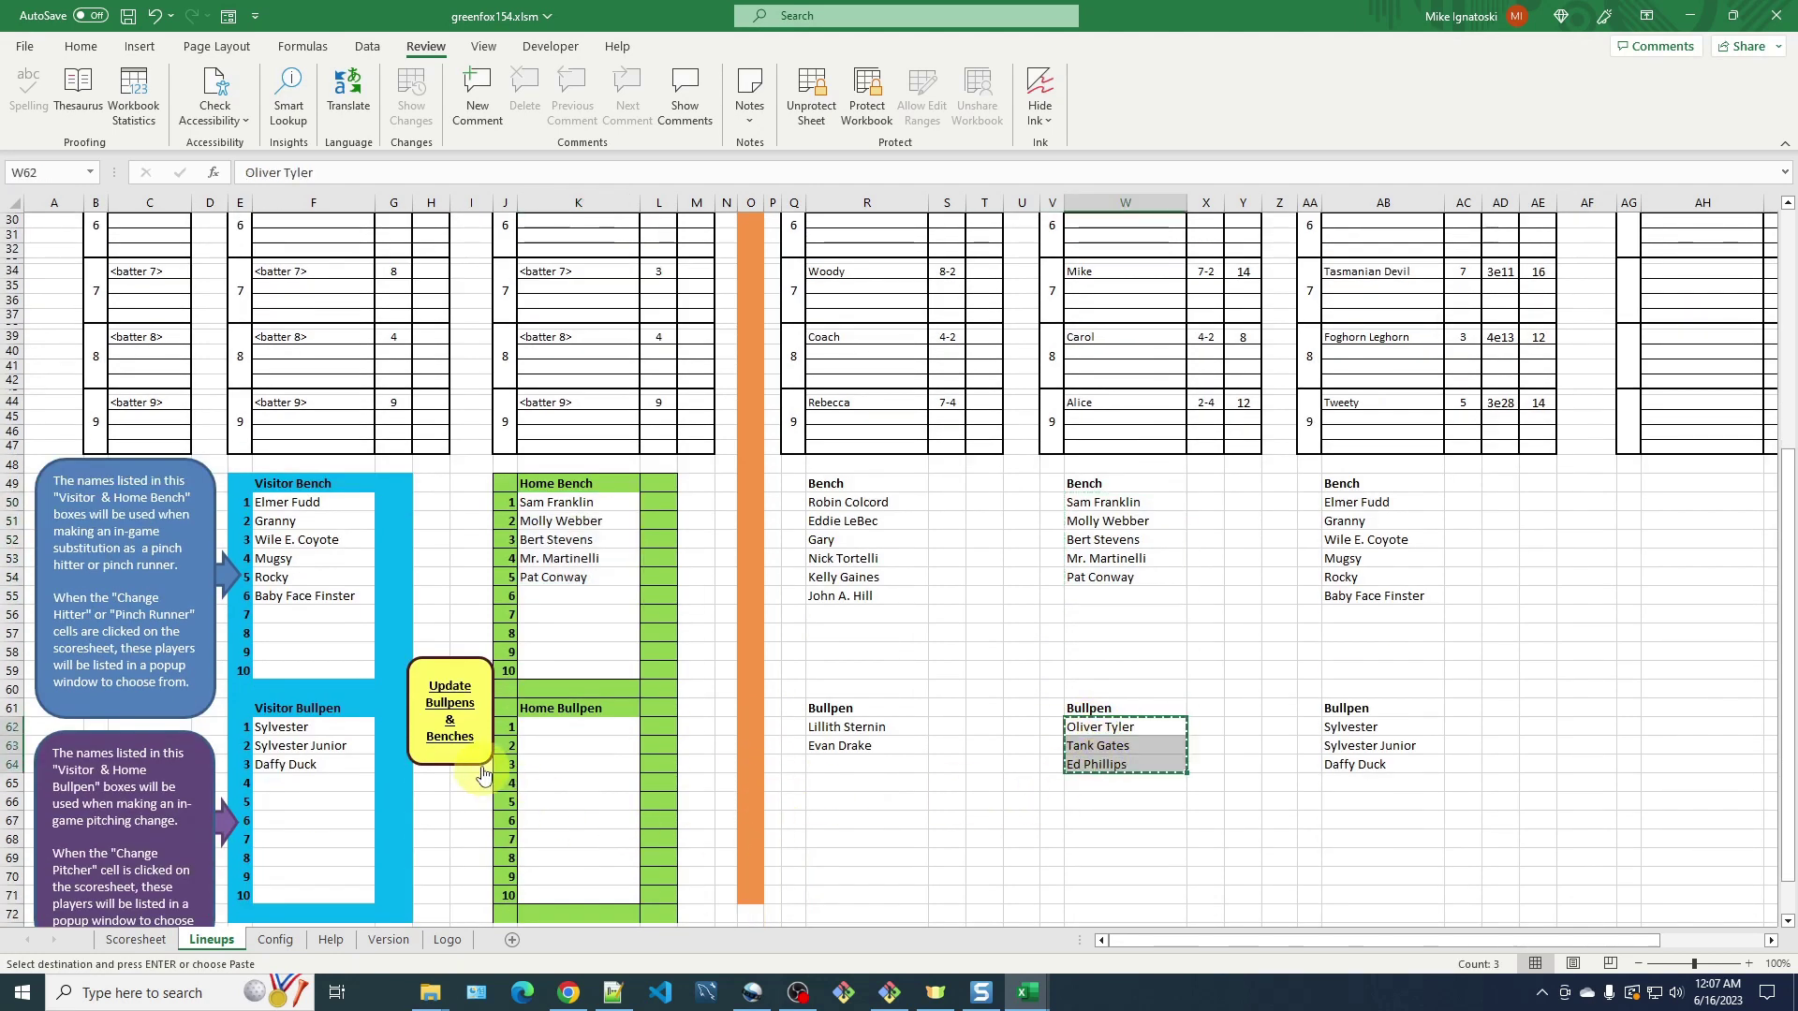
pyautogui.click(552, 727)
pyautogui.hotkey('ctrl', 'v')
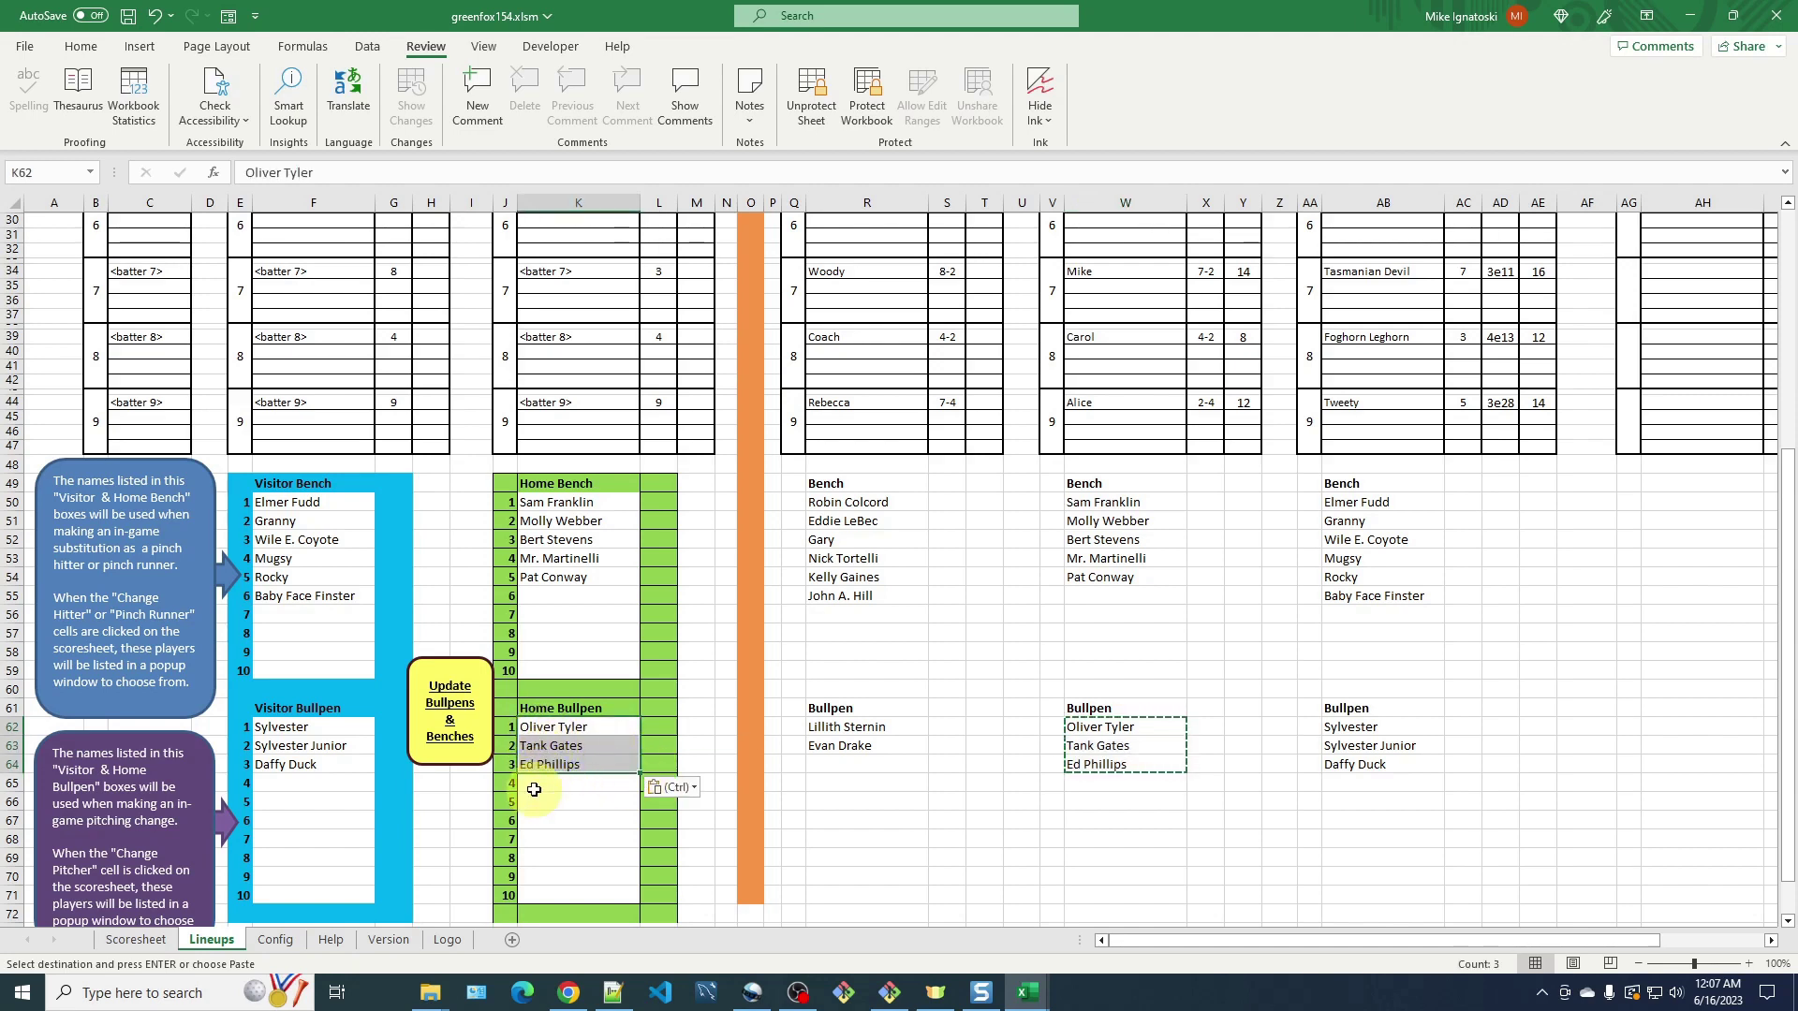
pyautogui.click(902, 763)
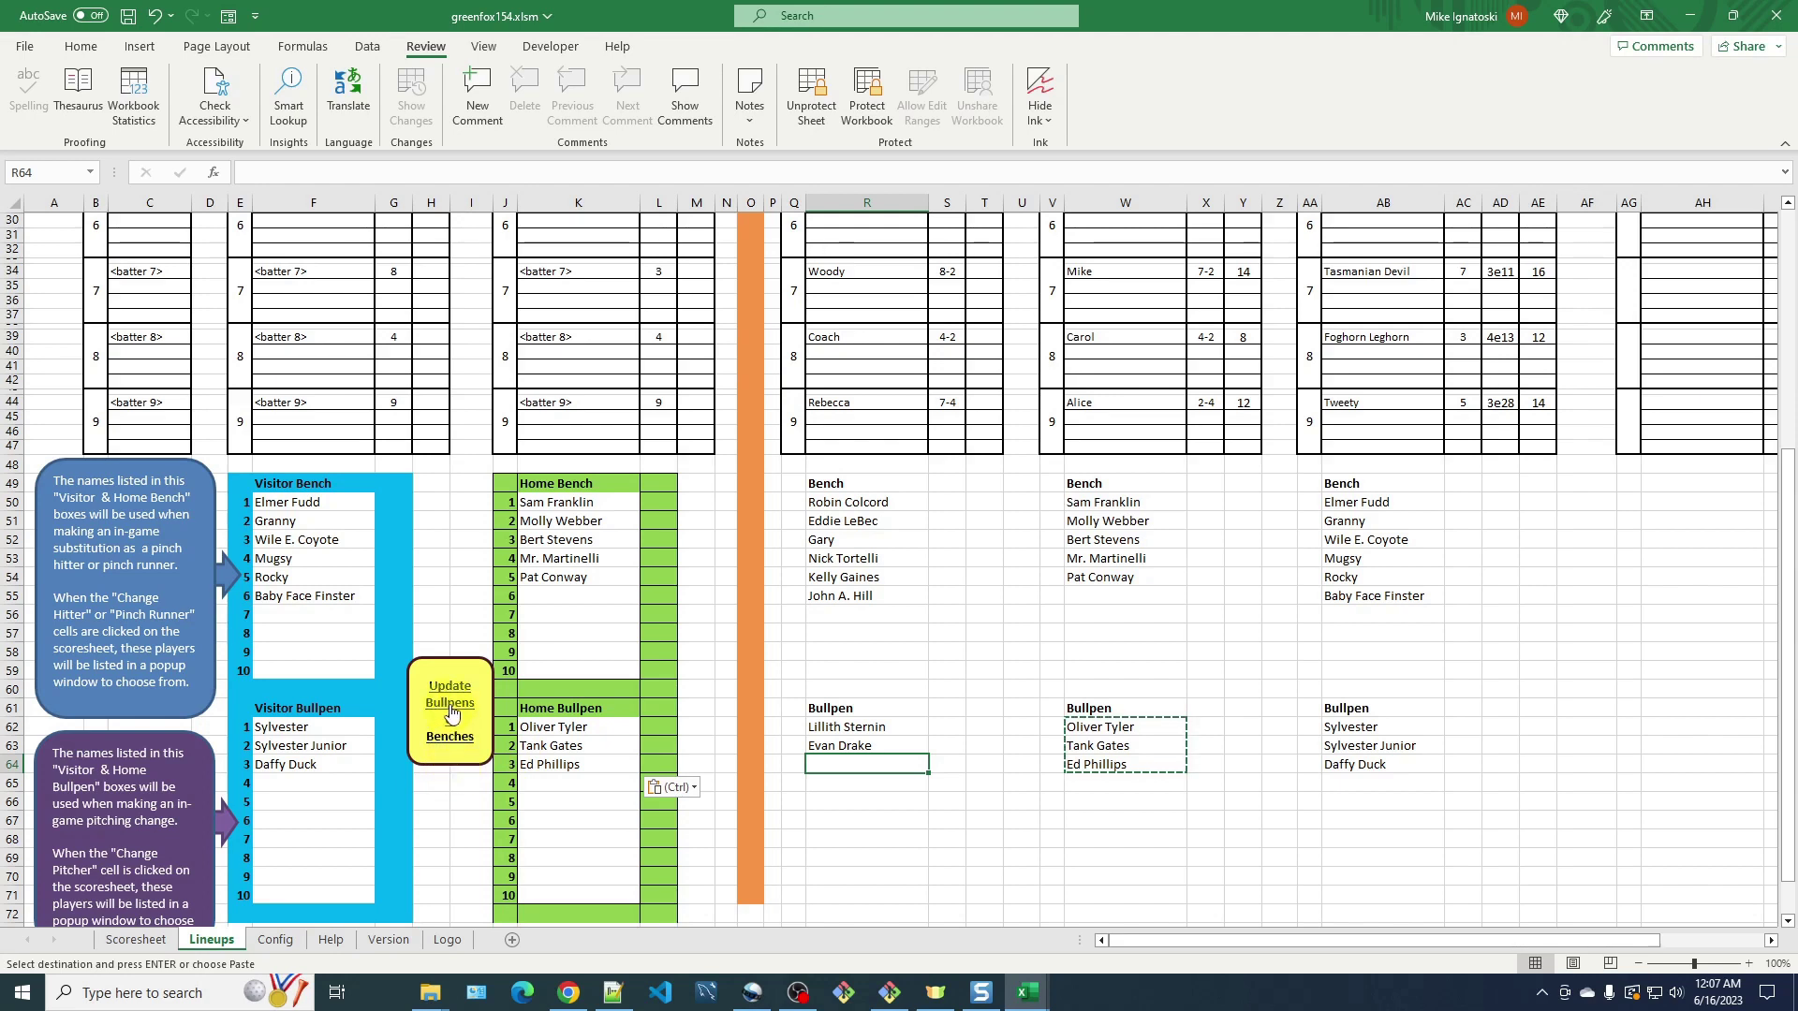
# Cancel the pending copy, run Update Bullpens & Benches, and dismiss the reload message.
pyautogui.click(1031, 801)
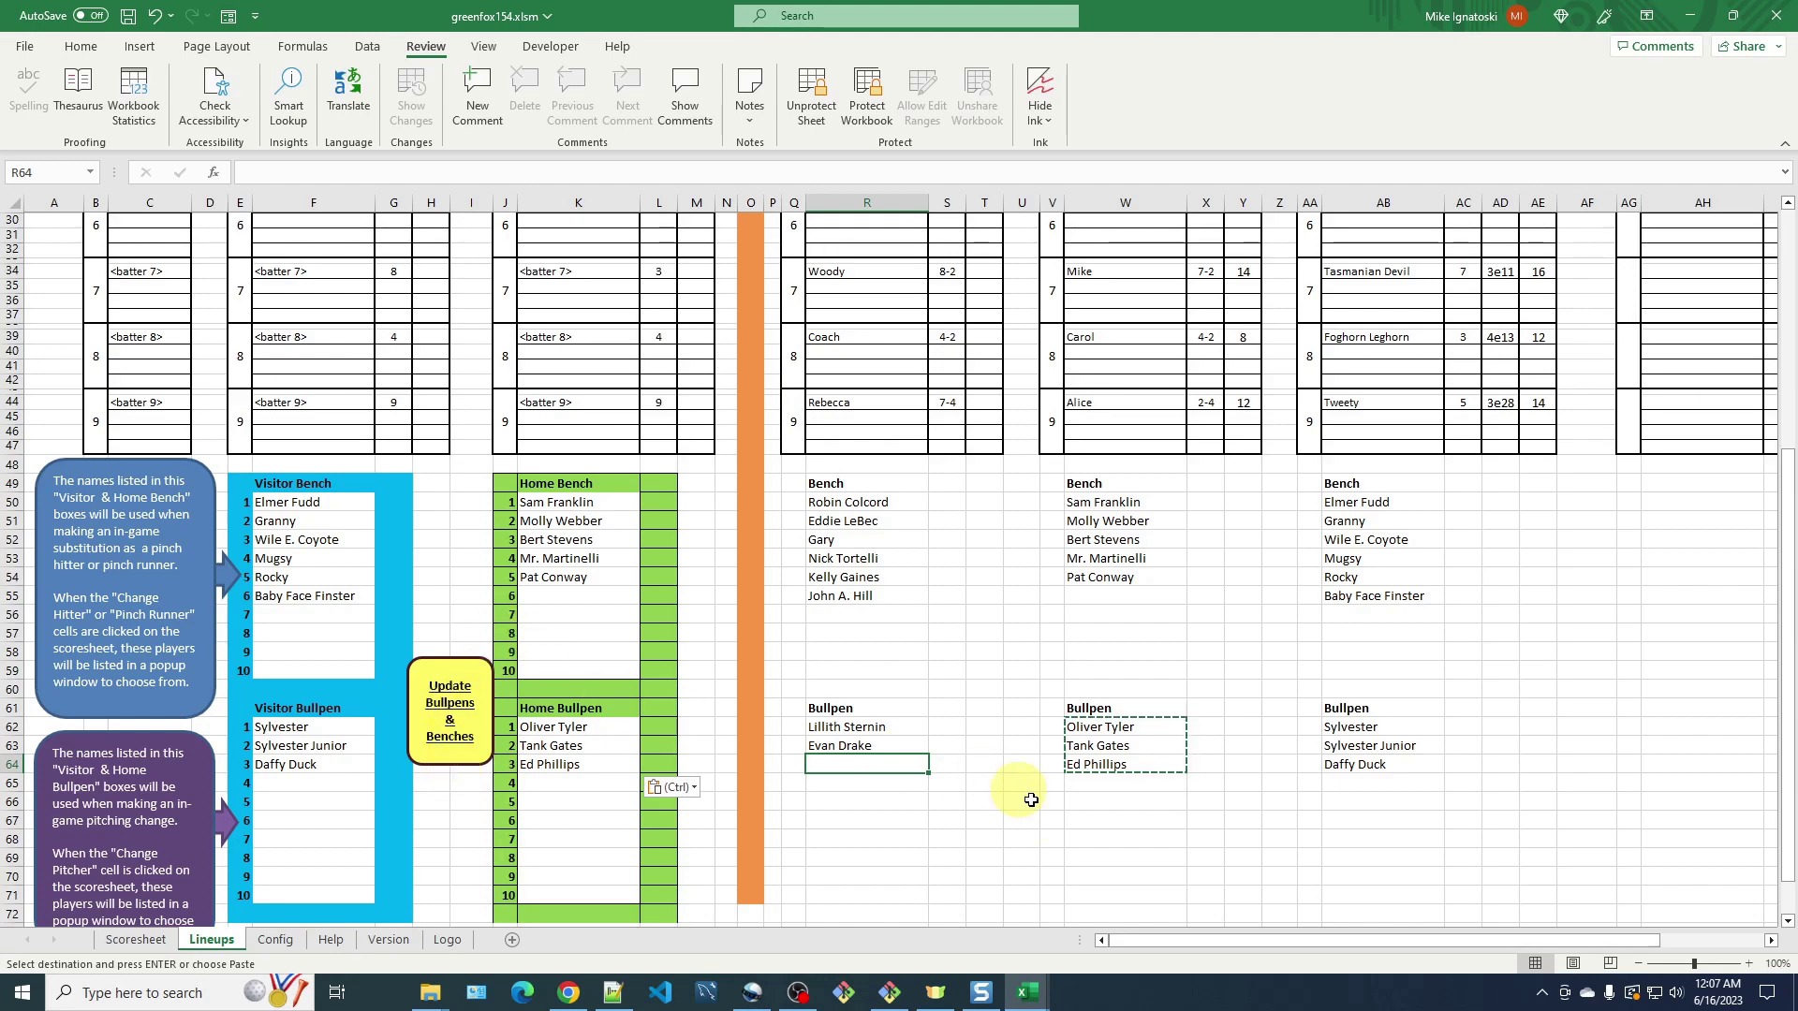
pyautogui.click(1052, 819)
pyautogui.press('Escape')
pyautogui.click(444, 703)
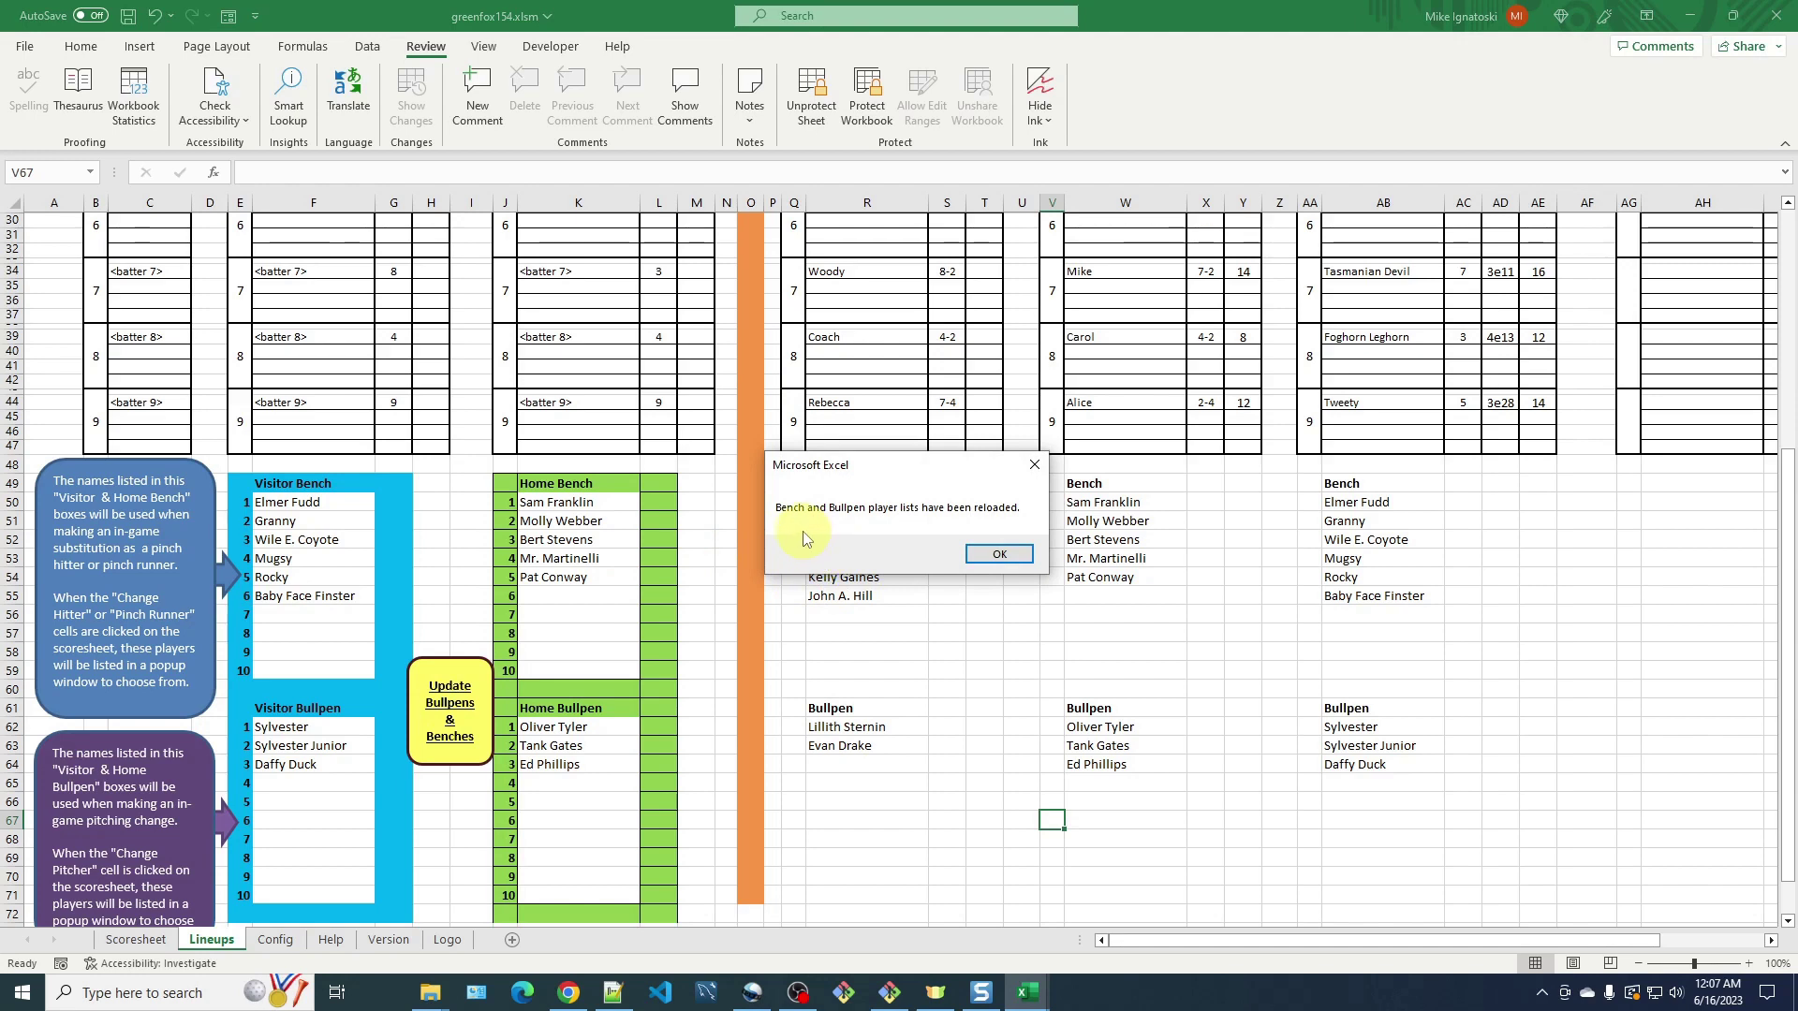
pyautogui.click(999, 555)
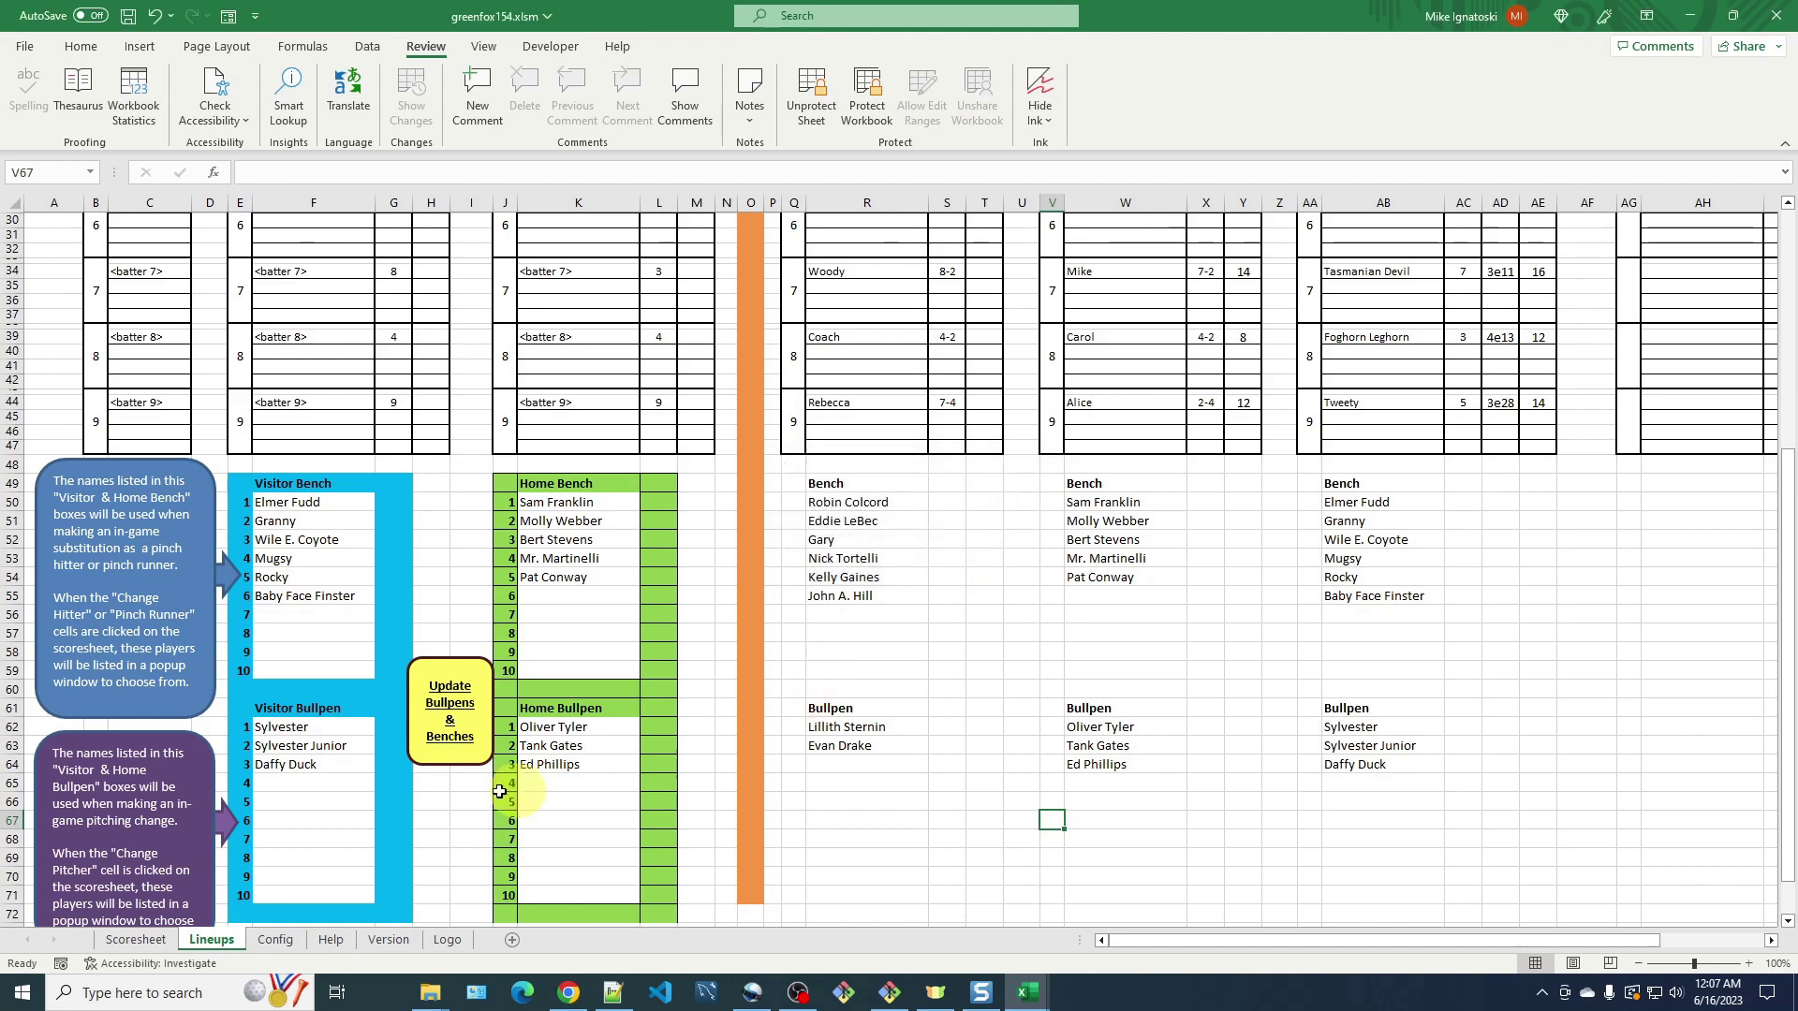
pyautogui.click(142, 942)
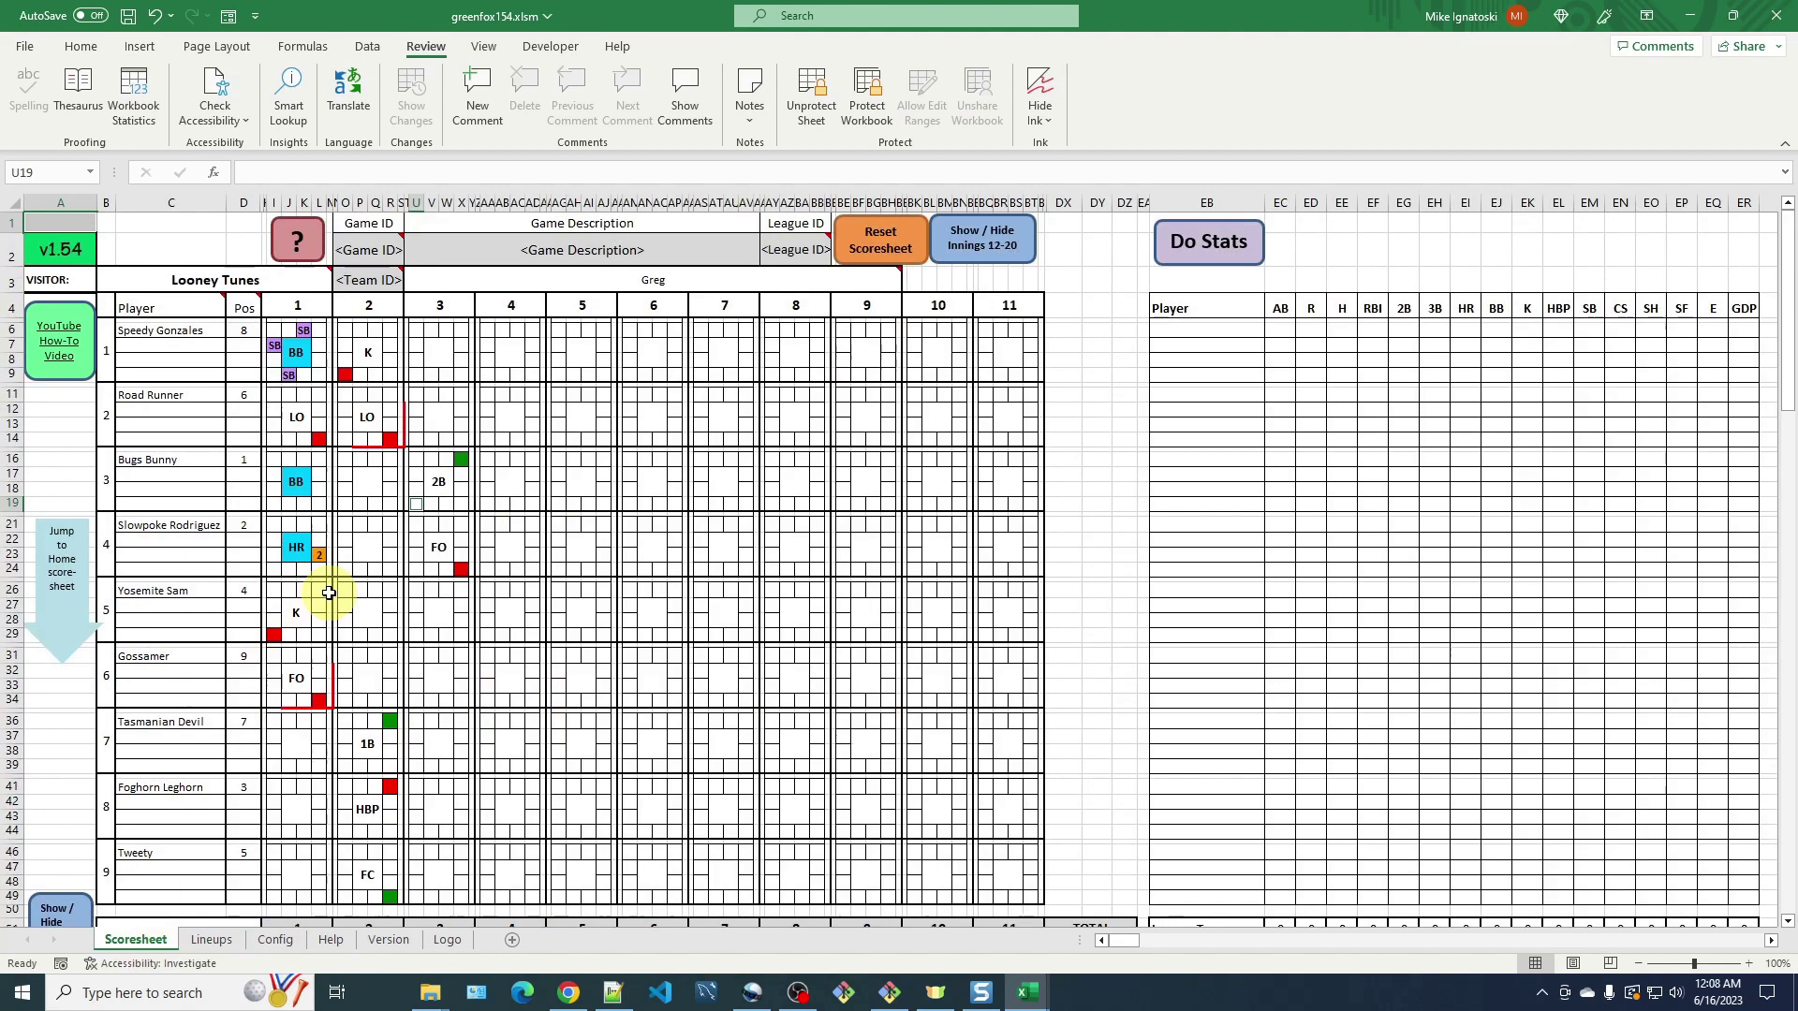
pyautogui.click(437, 455)
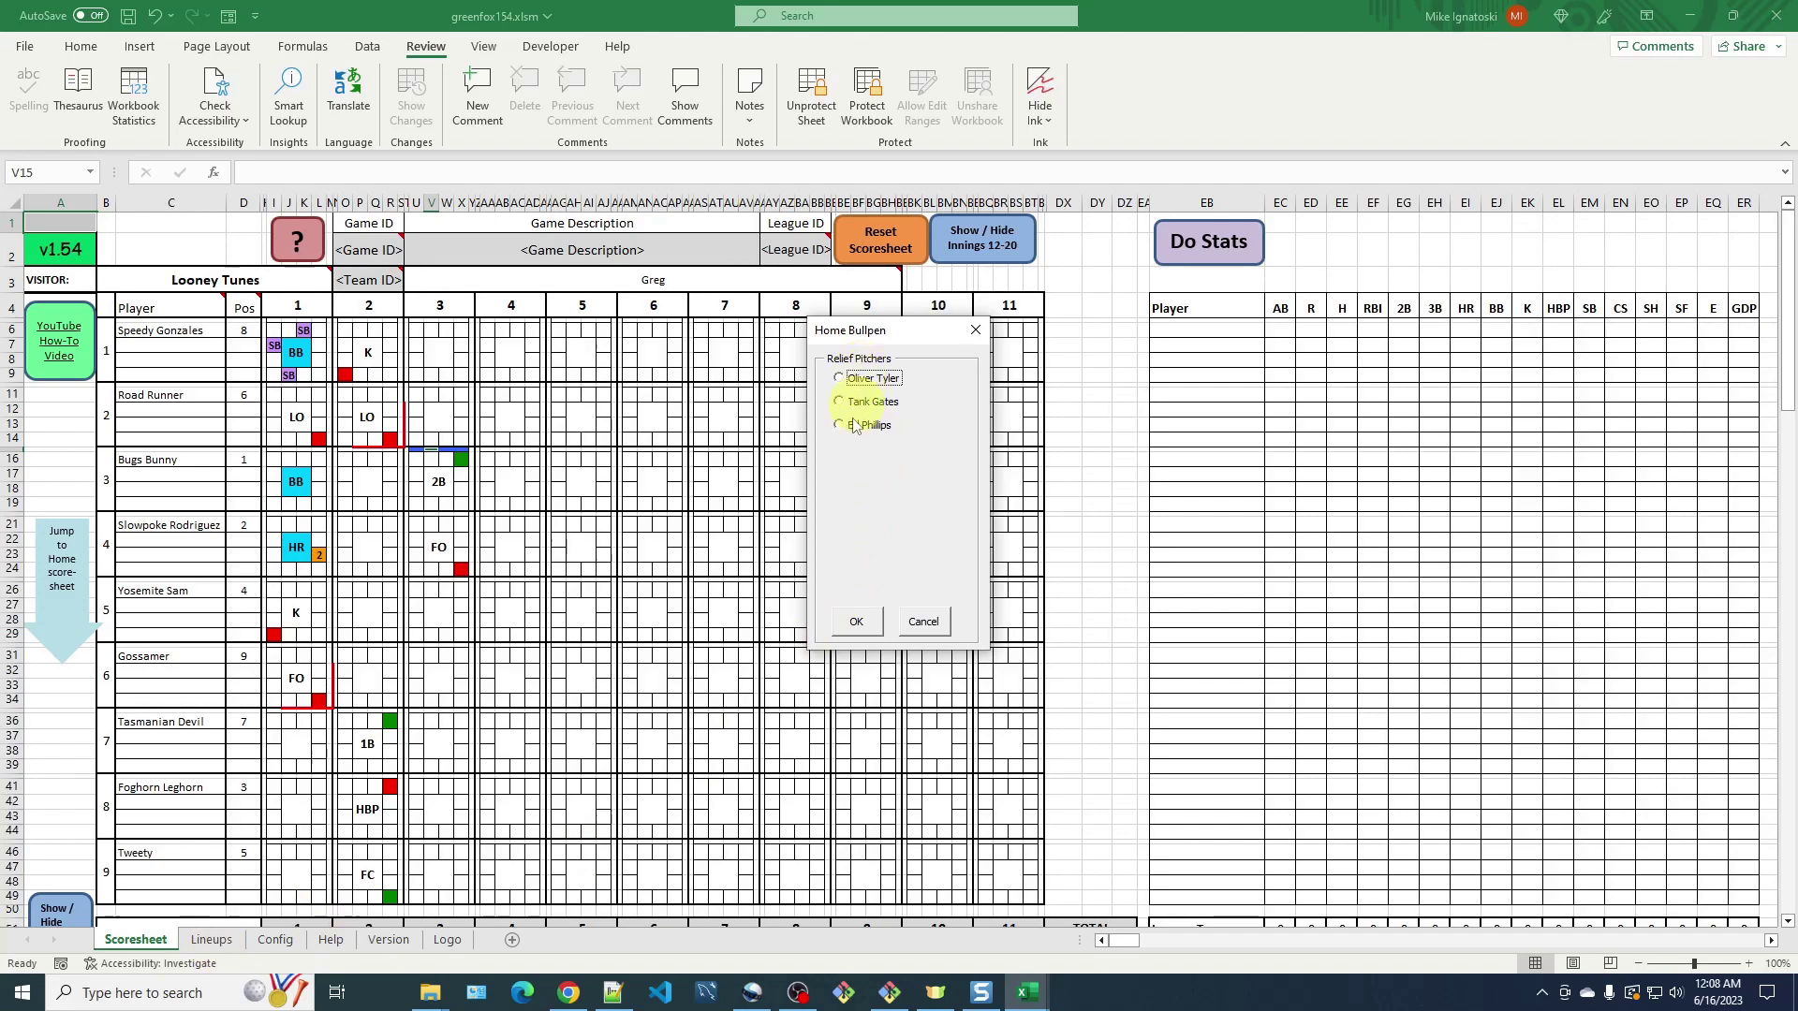
pyautogui.click(924, 622)
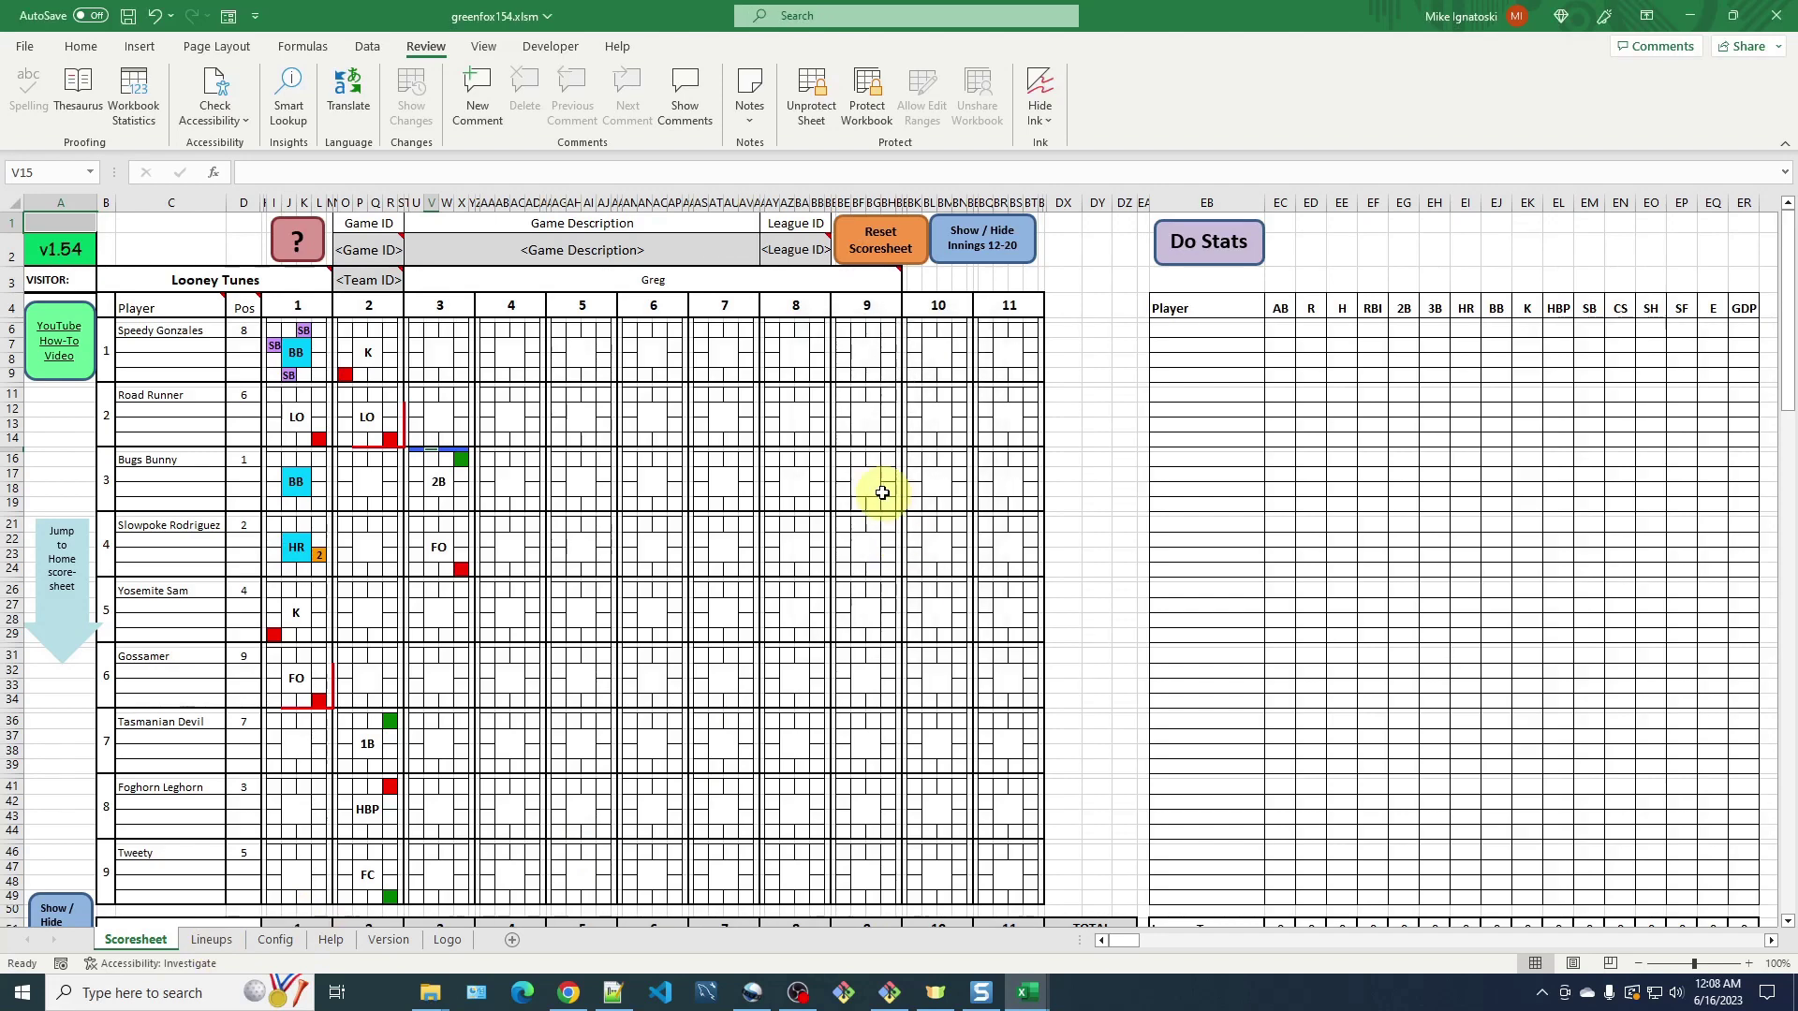
pyautogui.click(210, 940)
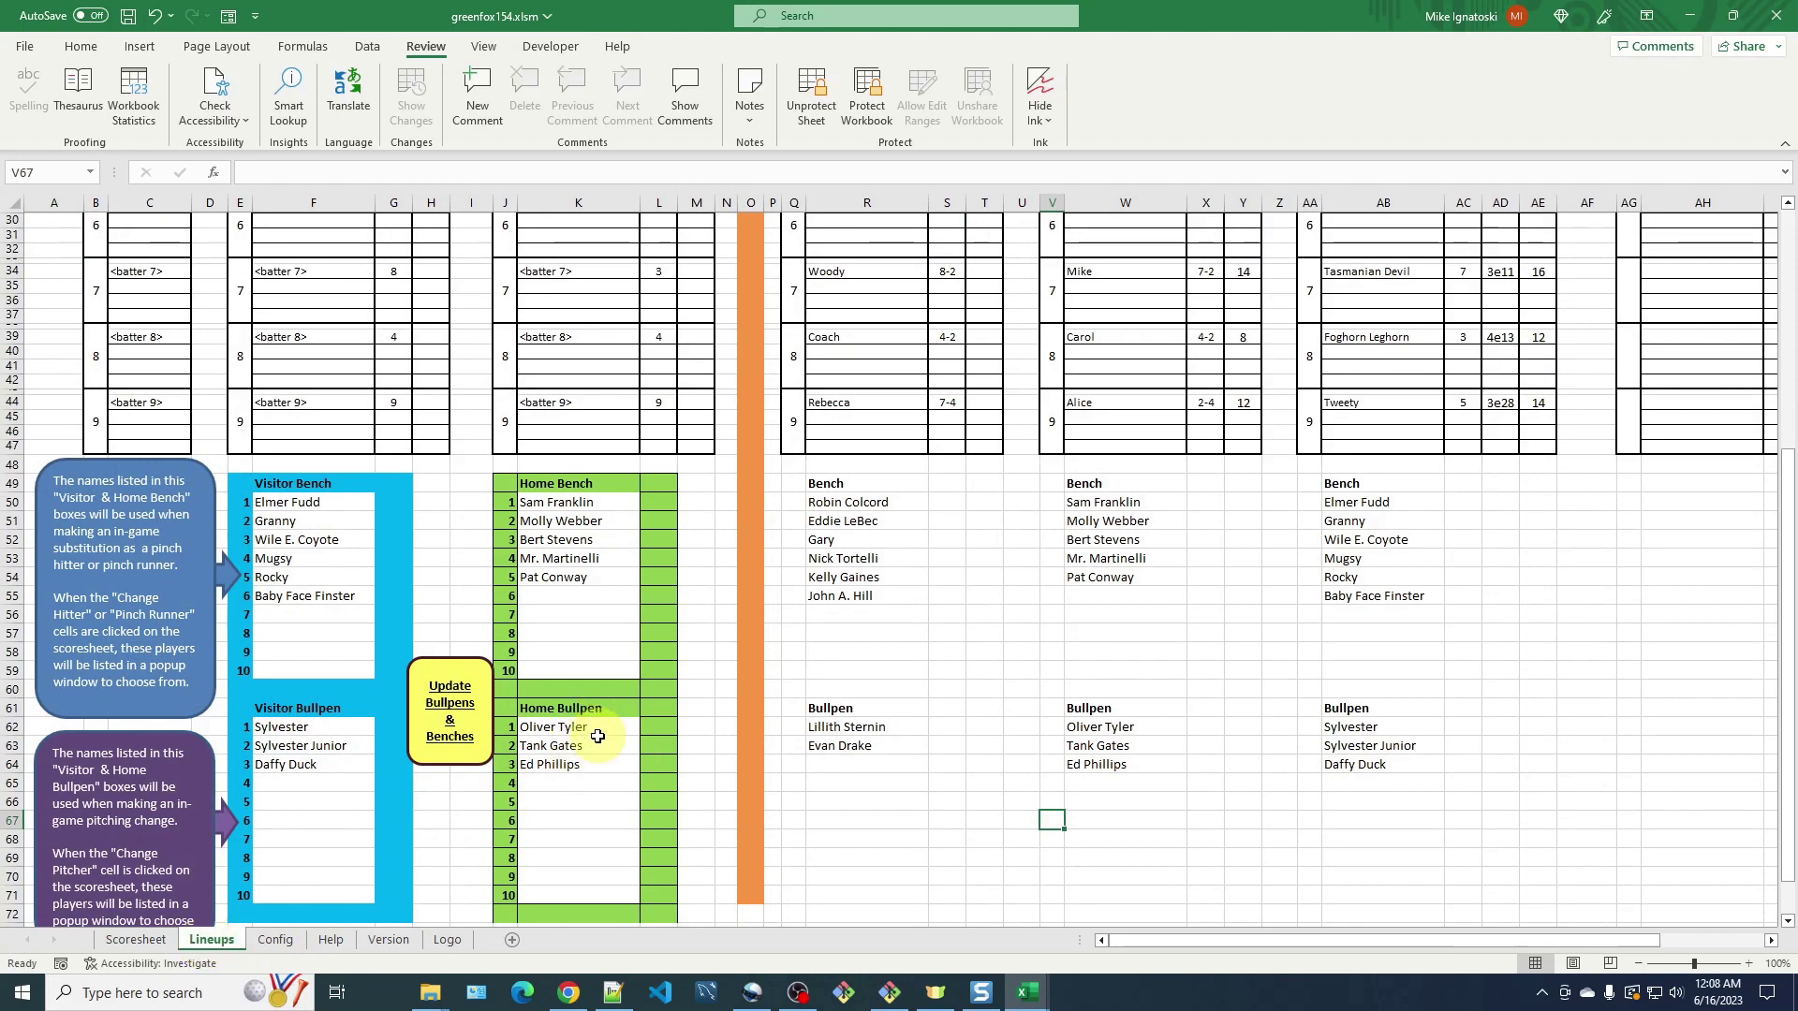
# Make a home pitching change at Bugs Bunny's inning 3, choosing Oliver Tyler from the Home Bullpen.
pyautogui.click(136, 940)
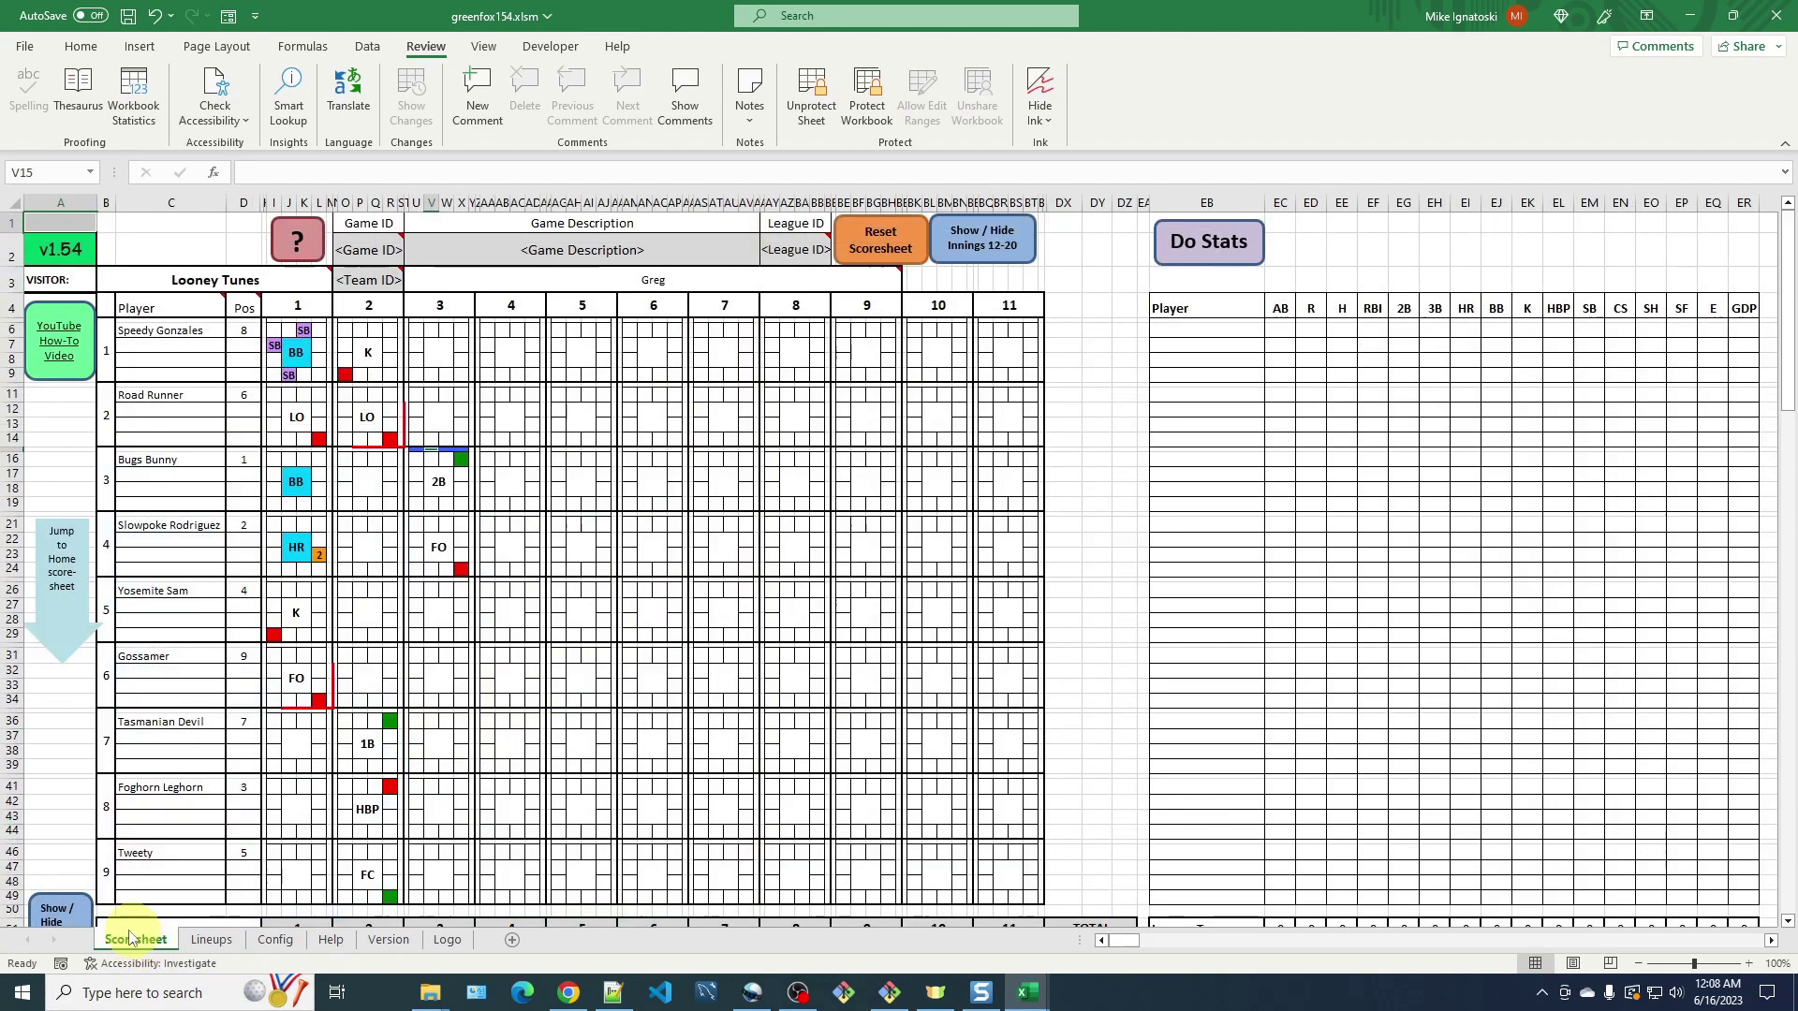
pyautogui.click(417, 451)
pyautogui.click(438, 451)
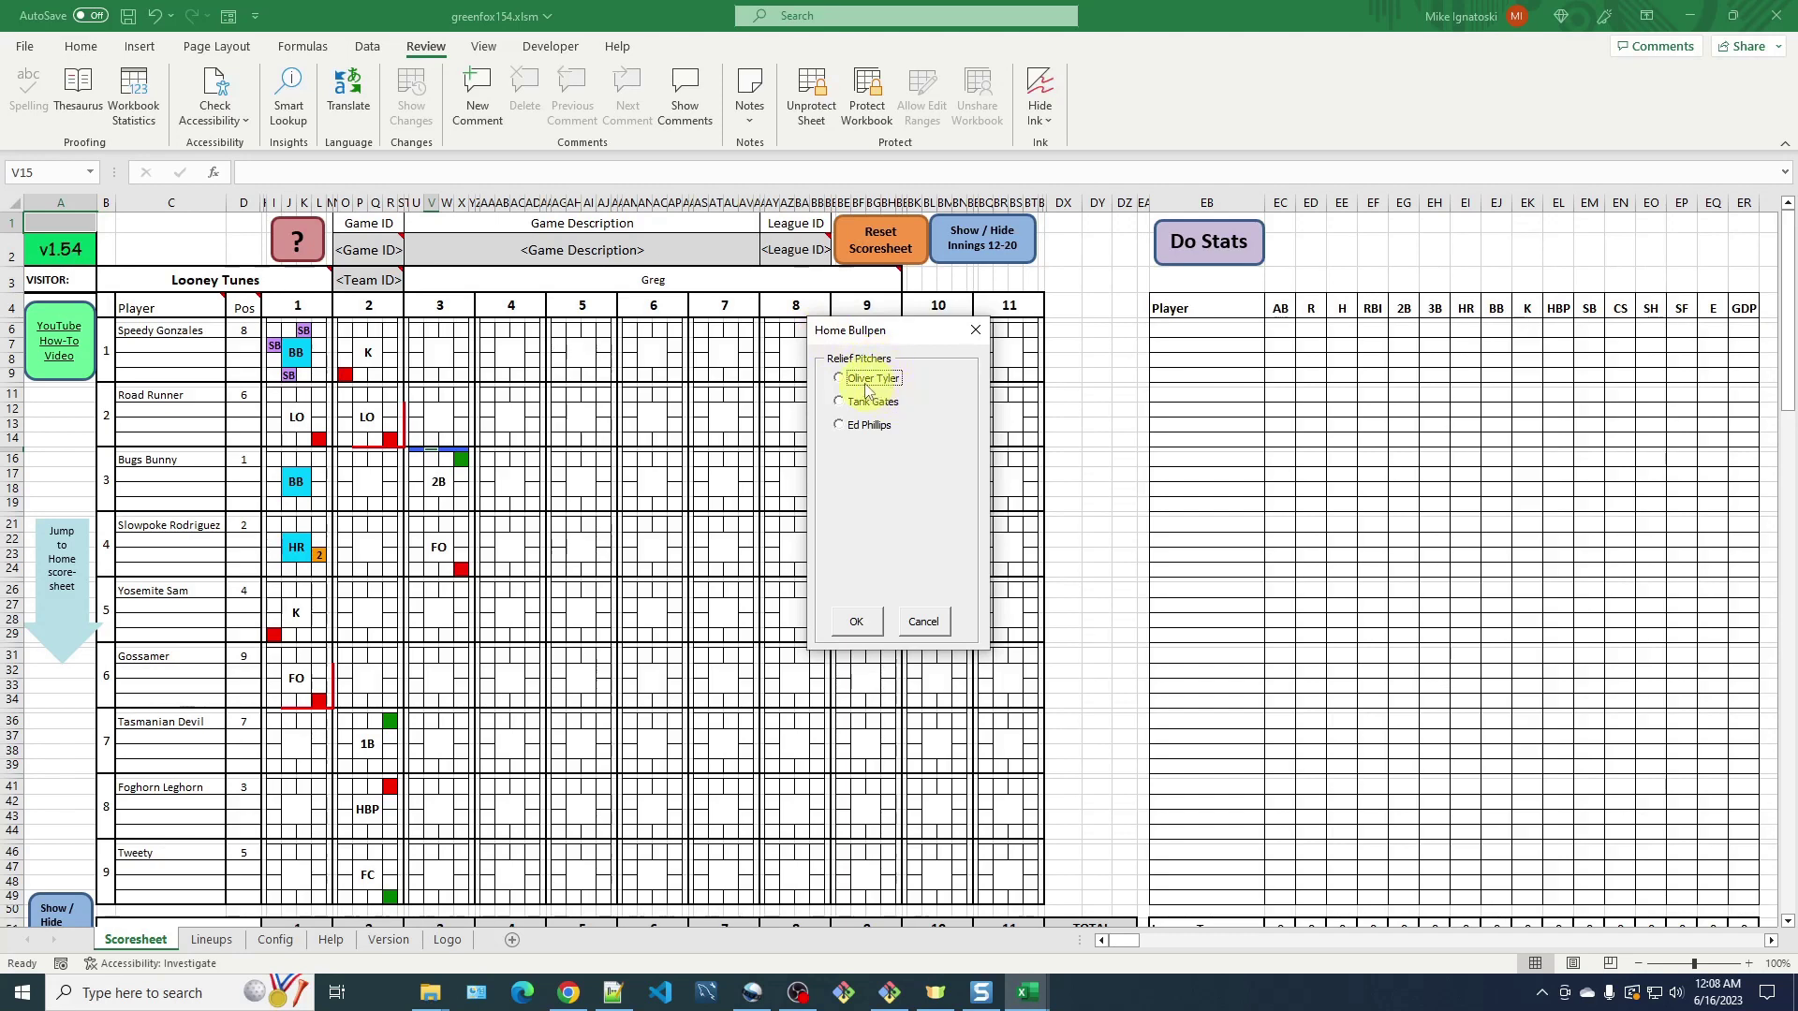
pyautogui.click(840, 378)
pyautogui.click(856, 623)
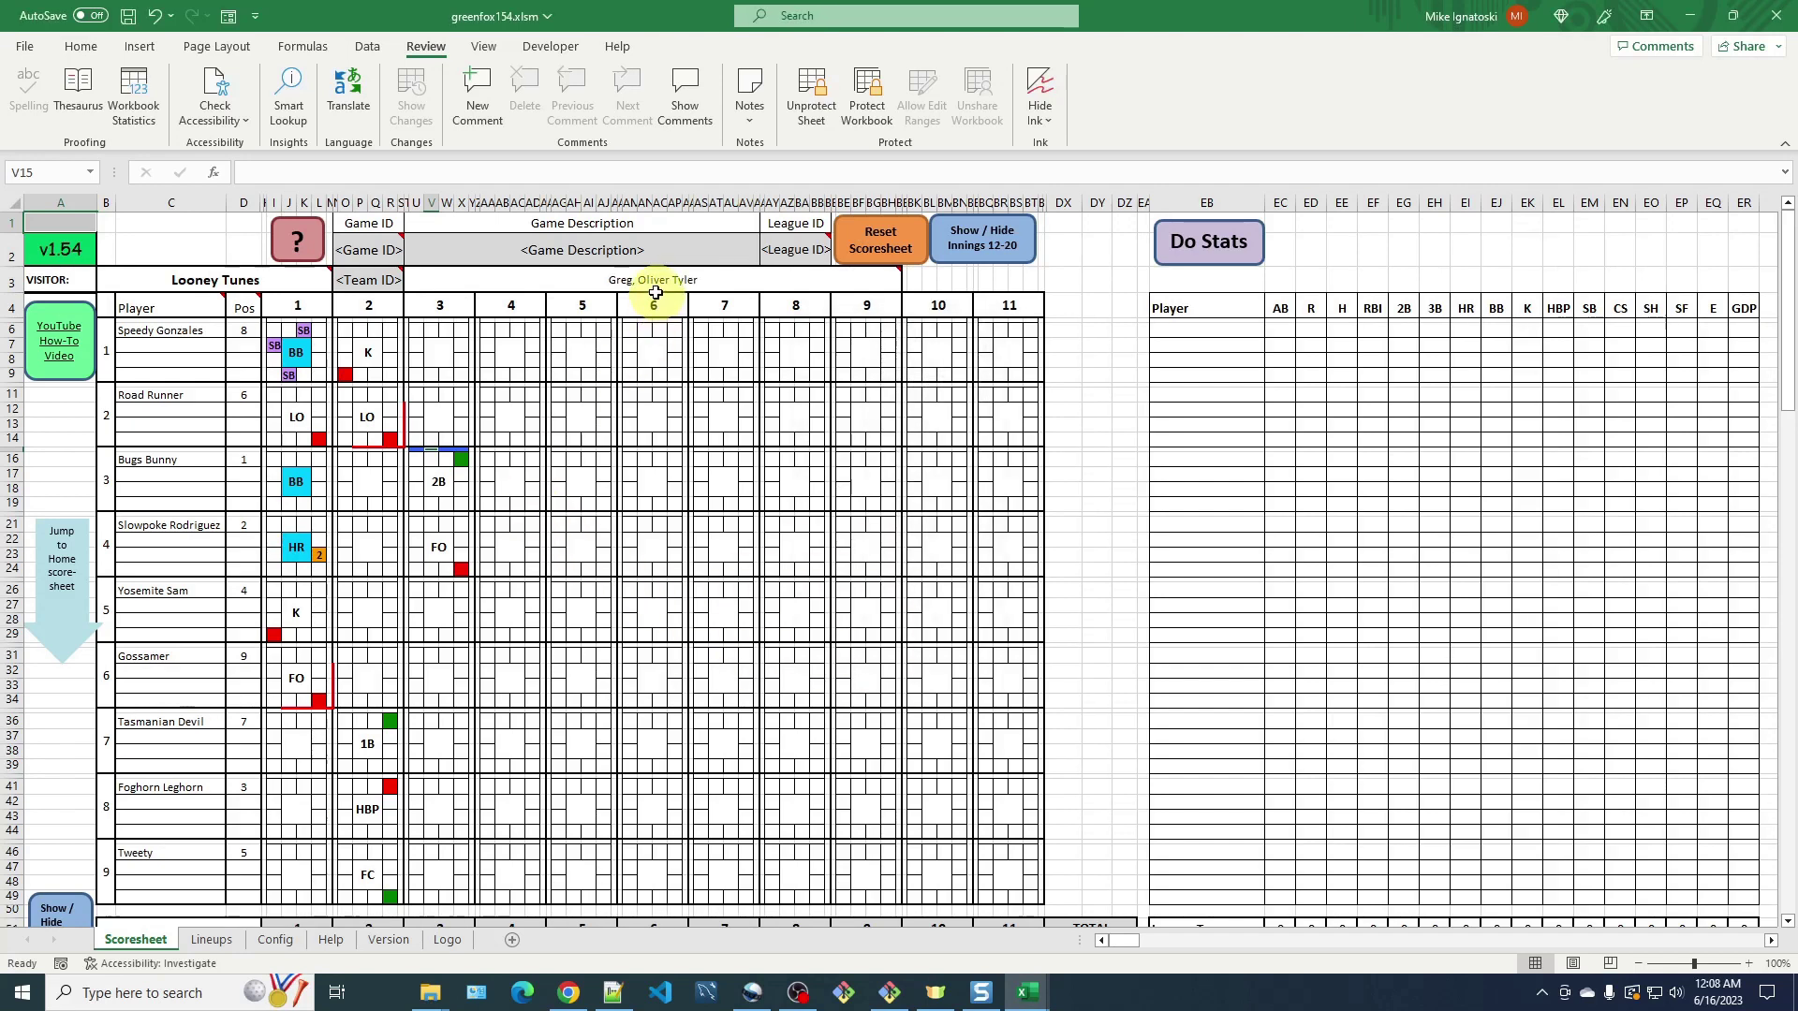
pyautogui.moveTo(656, 283)
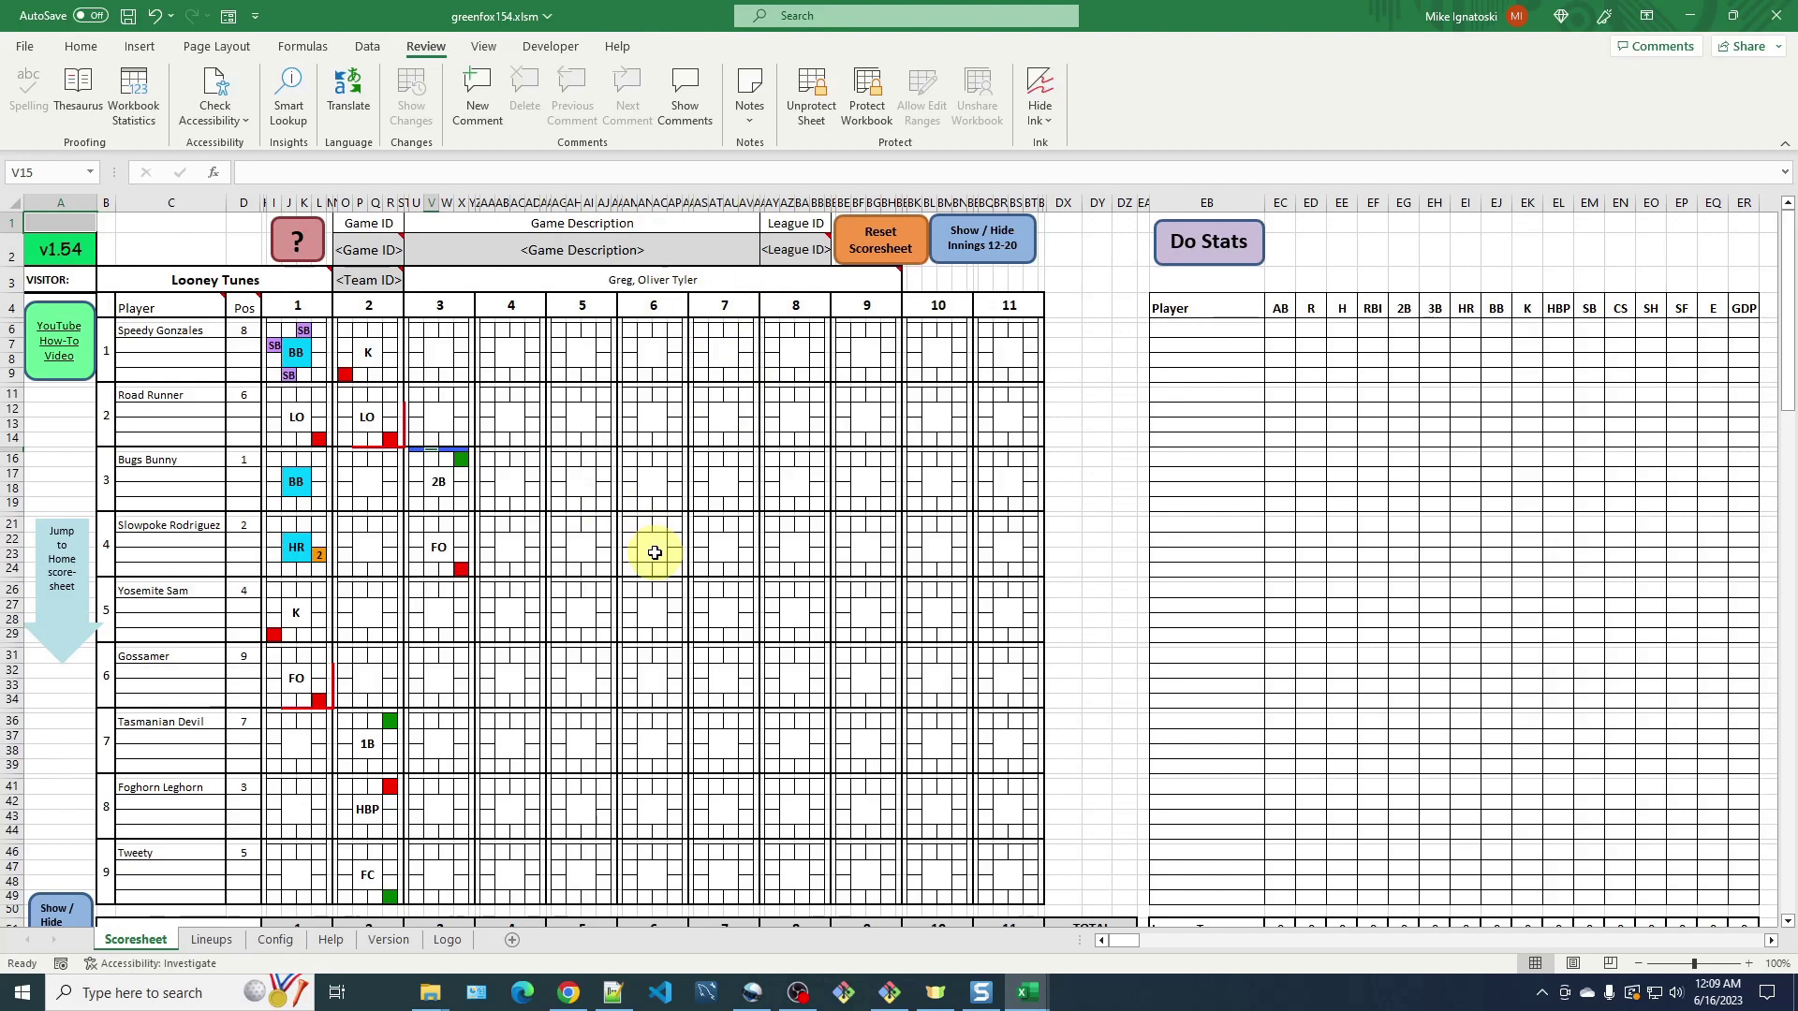
# Open the Visitor Subs for Slowpoke Rodriguez's spot and confirm Elmer Fudd as the substitute.
pyautogui.click(408, 541)
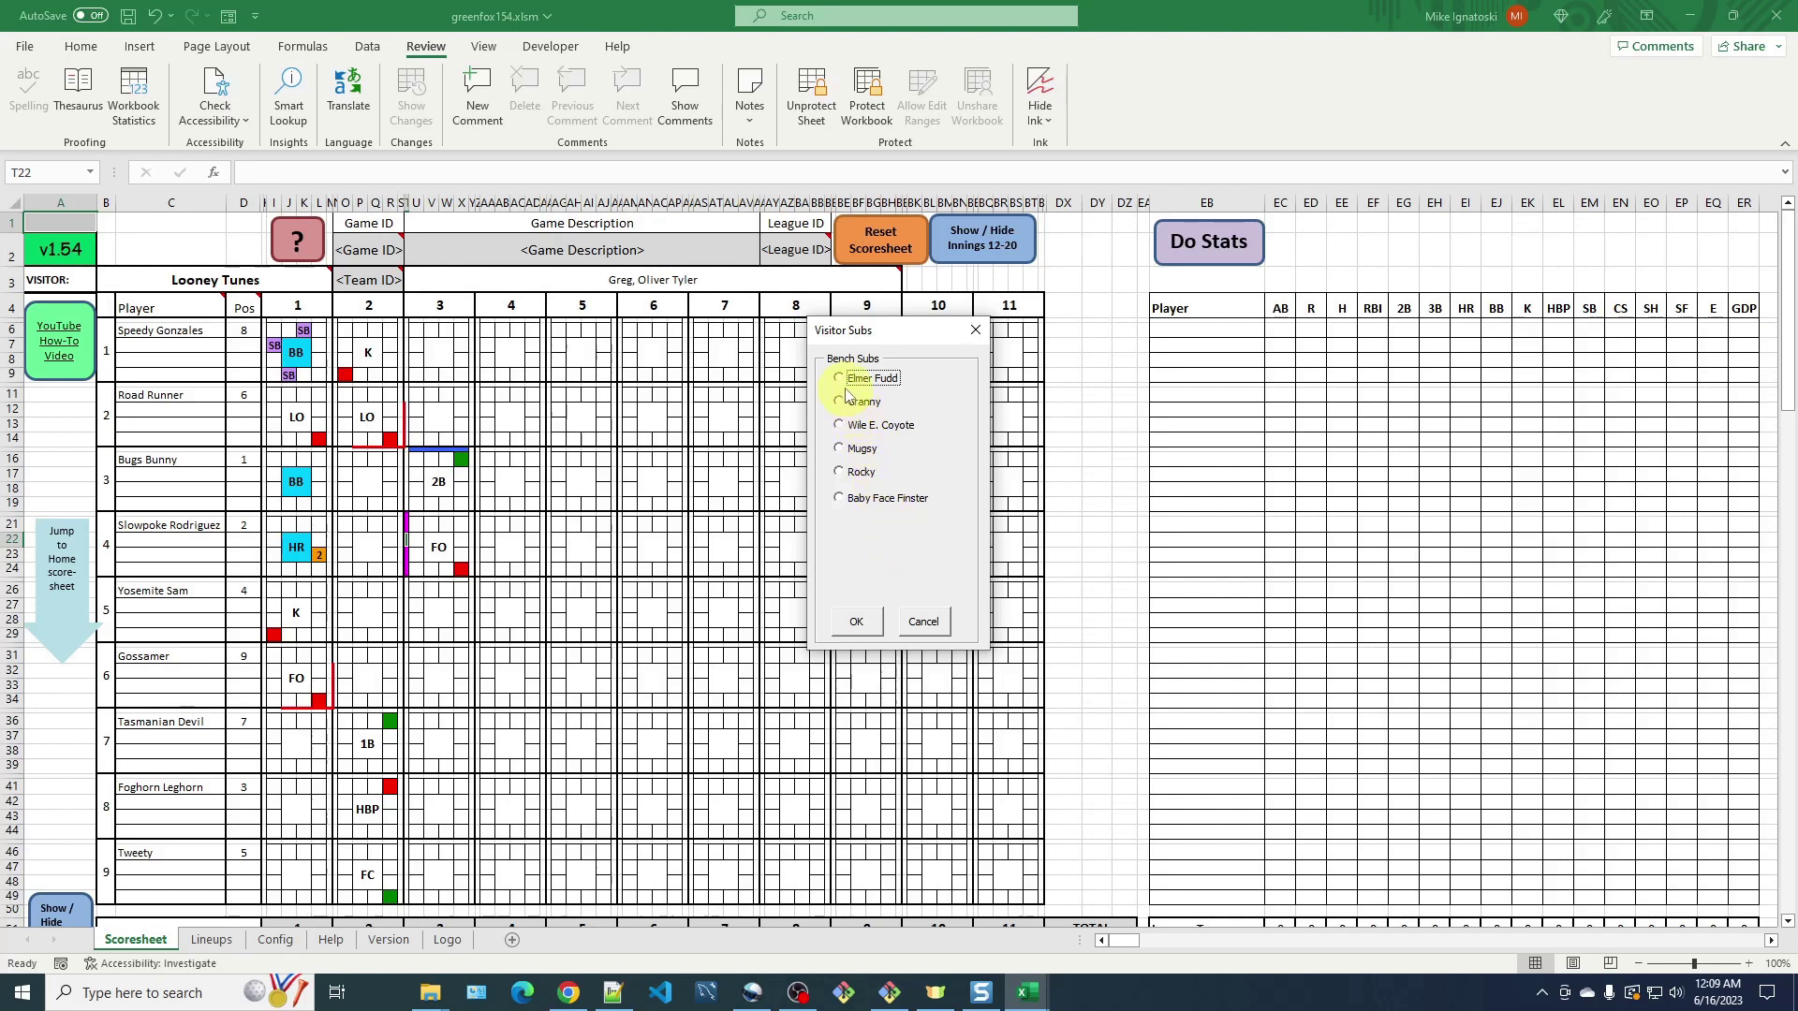
pyautogui.click(861, 622)
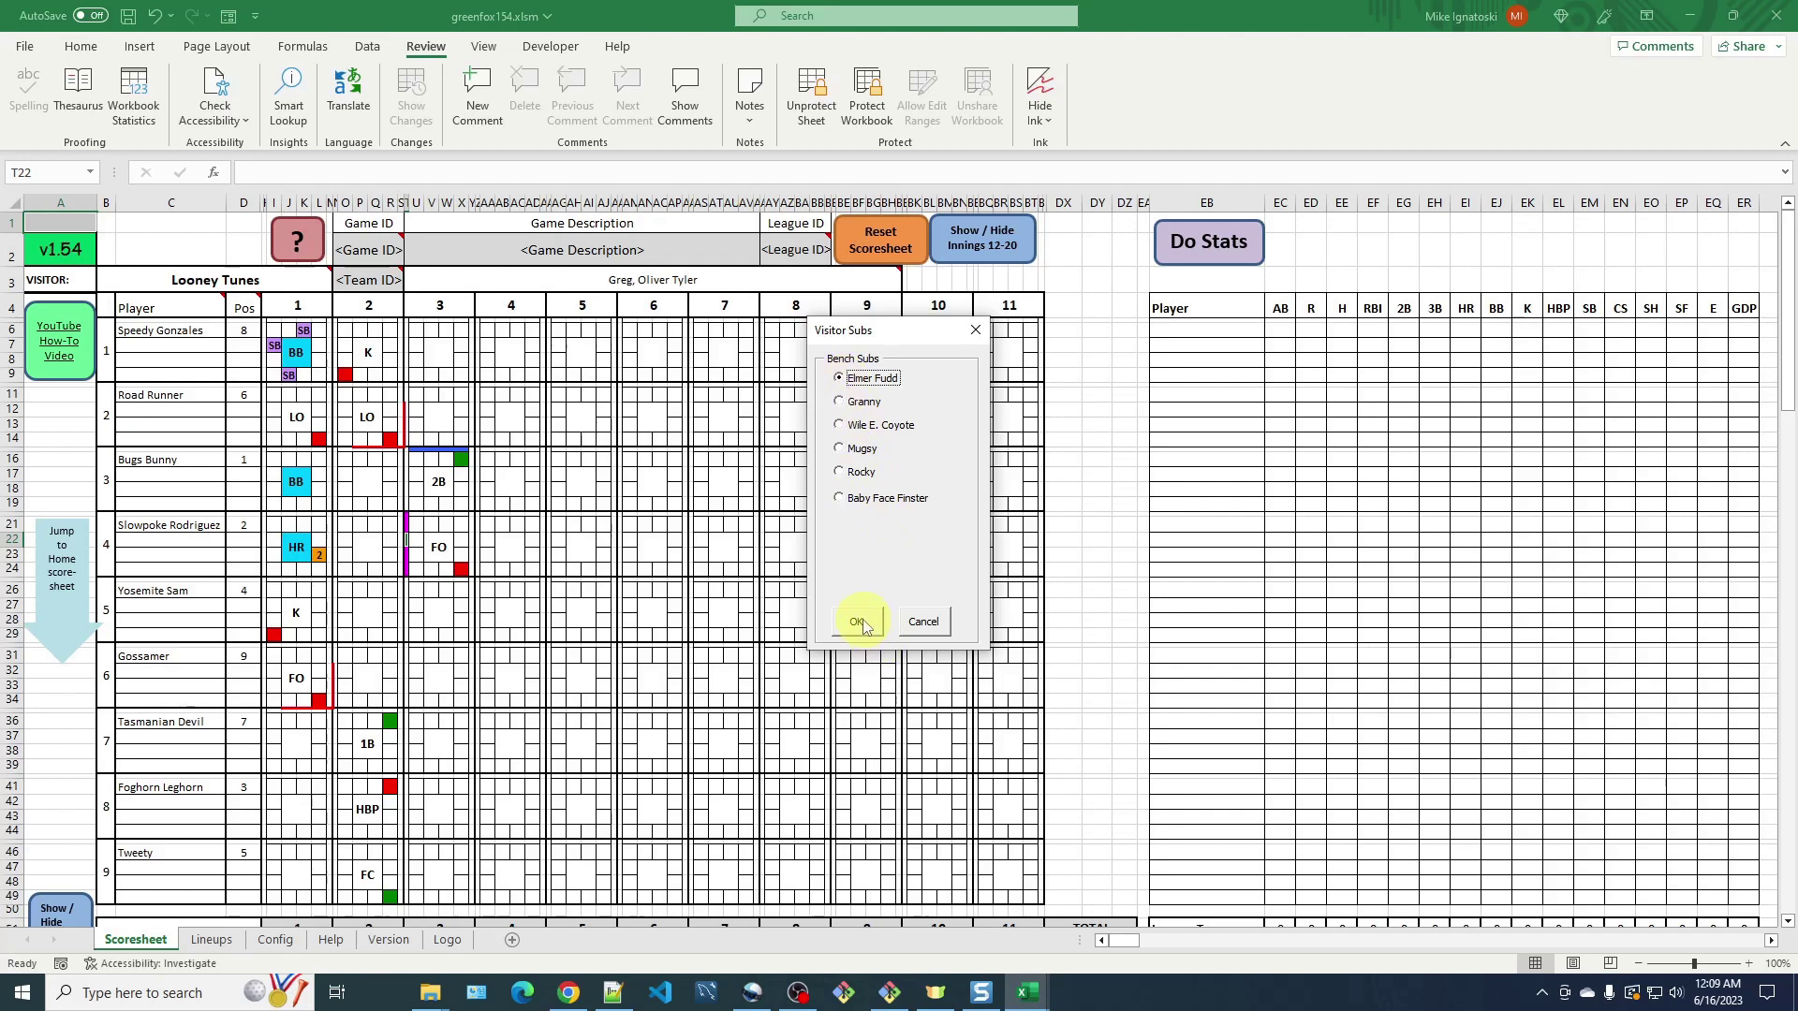